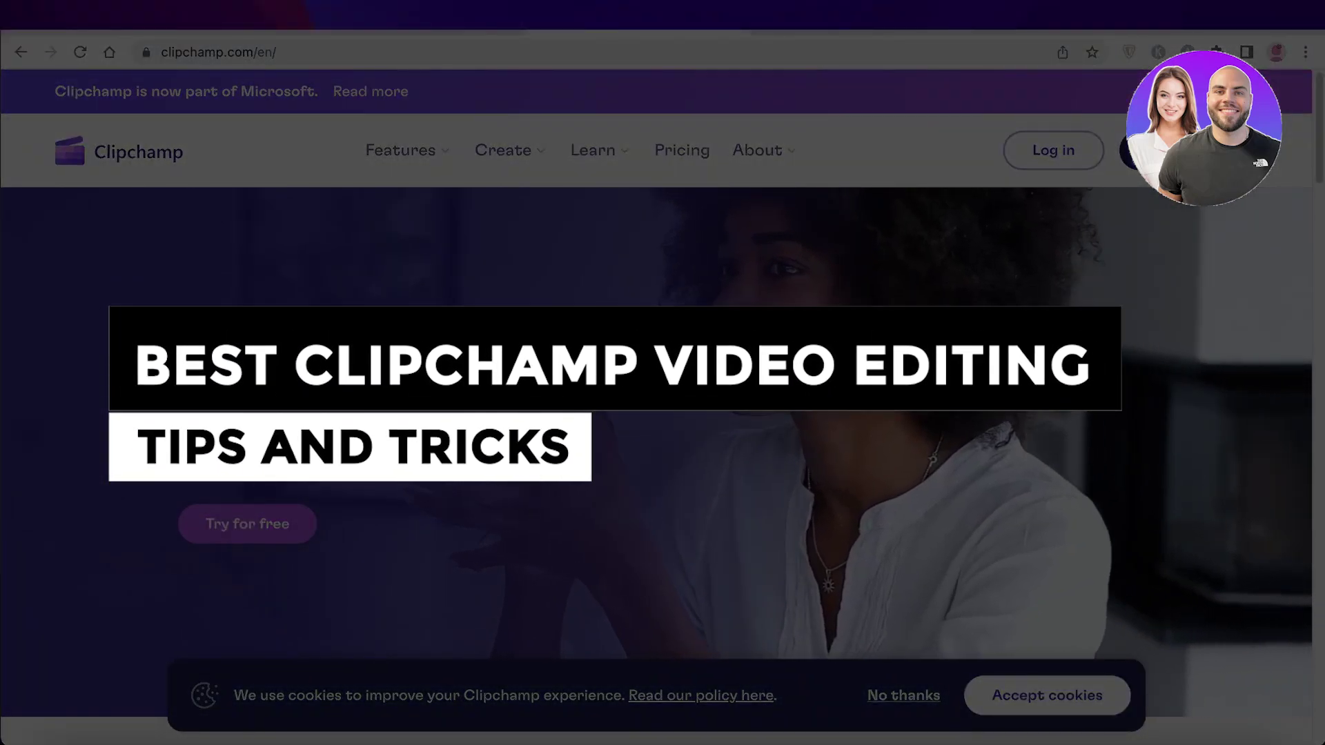
Scroll through Your videos to find the A Day in Wildlife project.
{"action": "scroll", "coordinate": [1008, 338], "scroll_direction": "down", "scroll_amount": 5}
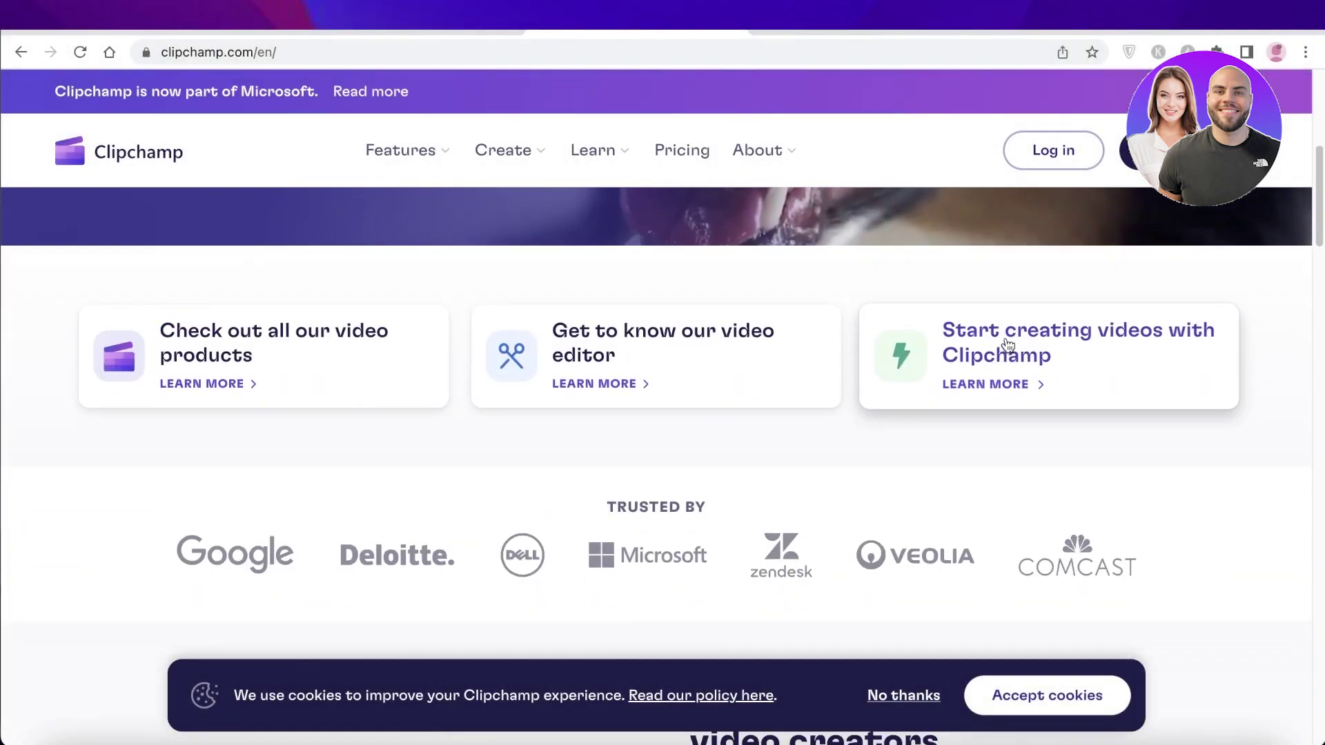
{"action": "scroll", "coordinate": [998, 345], "scroll_direction": "down", "scroll_amount": 4}
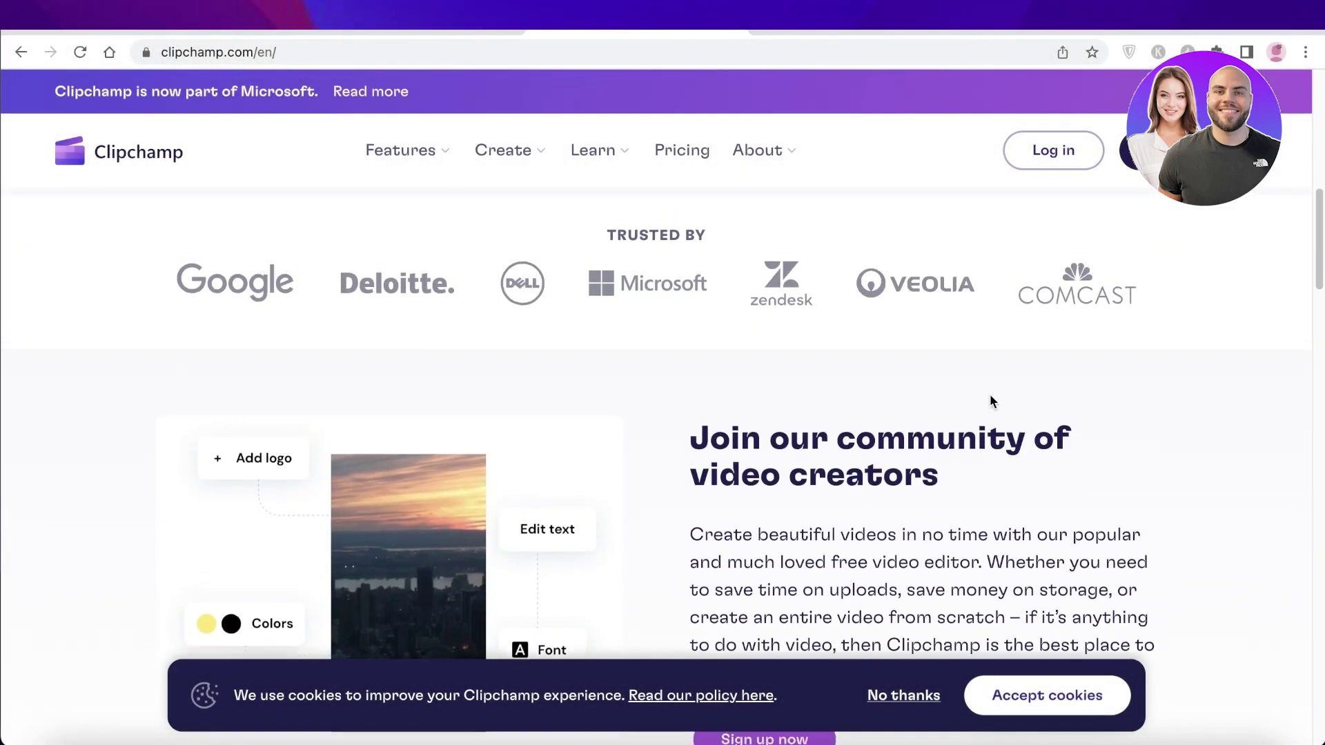
{"action": "scroll", "coordinate": [993, 403], "scroll_direction": "up", "scroll_amount": 10}
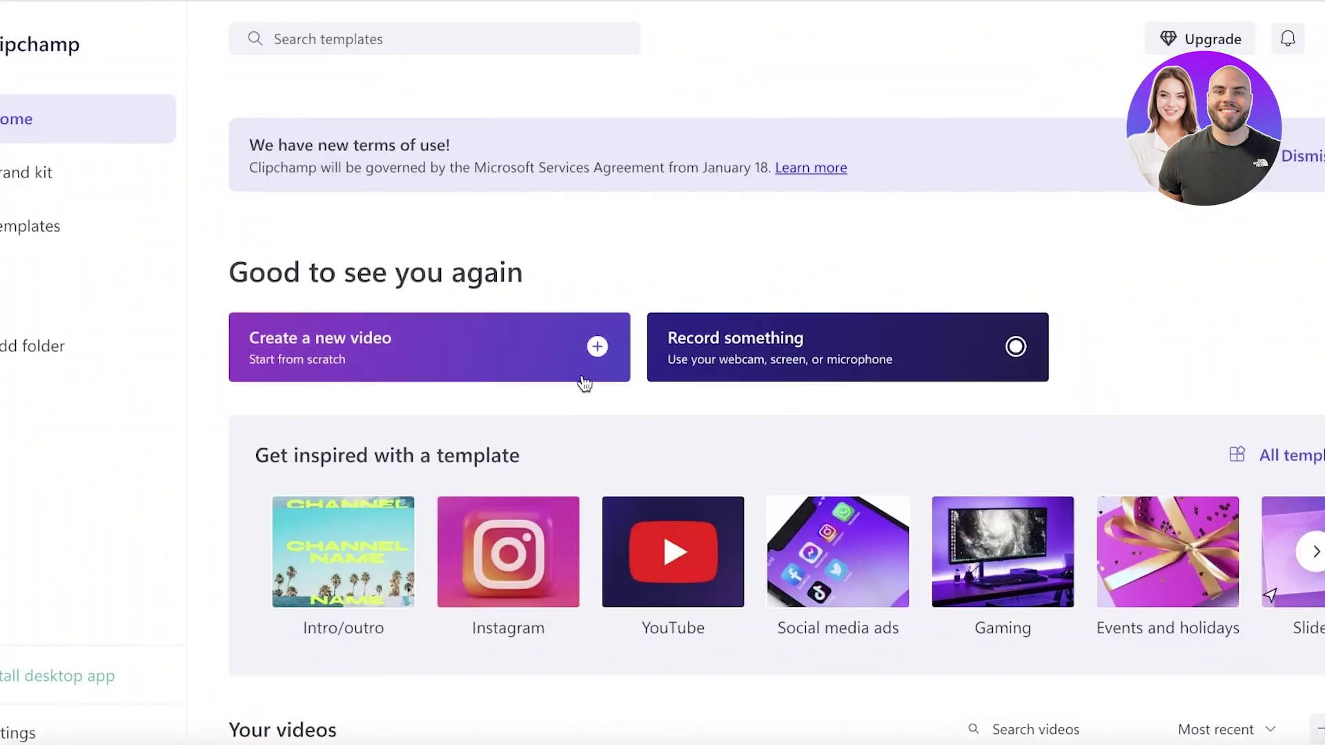
{"action": "scroll", "coordinate": [502, 367], "scroll_direction": "down", "scroll_amount": 8}
{"action": "scroll", "coordinate": [432, 333], "scroll_direction": "up", "scroll_amount": 6}
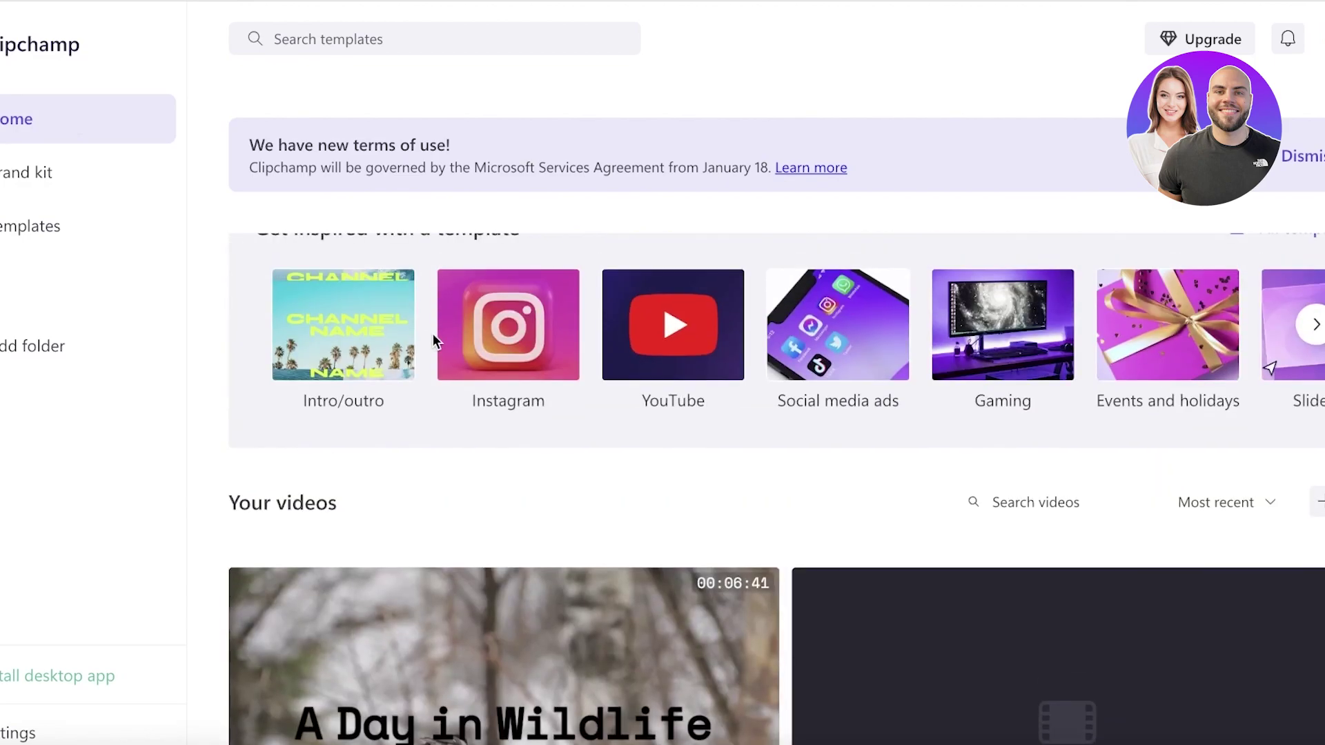
{"action": "scroll", "coordinate": [432, 333], "scroll_direction": "down", "scroll_amount": 7}
{"action": "scroll", "coordinate": [452, 308], "scroll_direction": "up", "scroll_amount": 3}
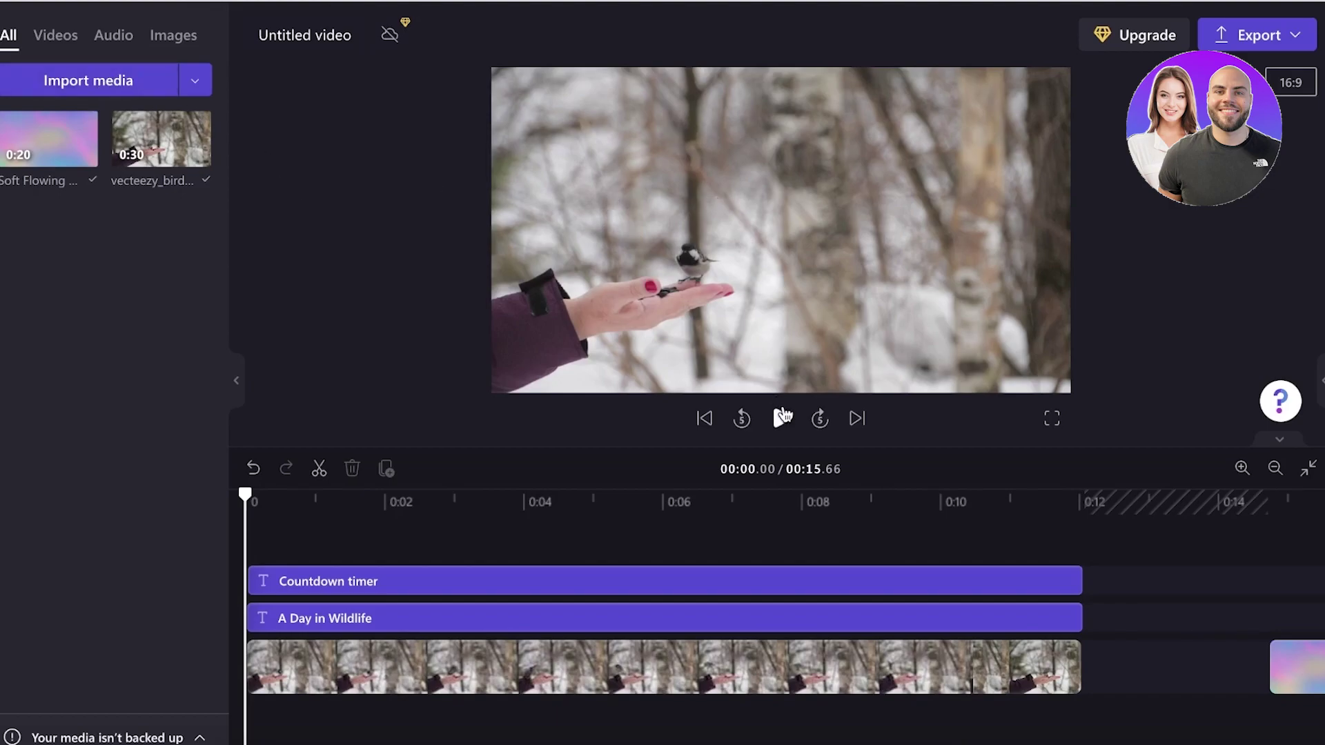
Play the title animation to about five seconds, pause, and rewind the playhead to 0.
{"action": "left_click", "coordinate": [783, 417]}
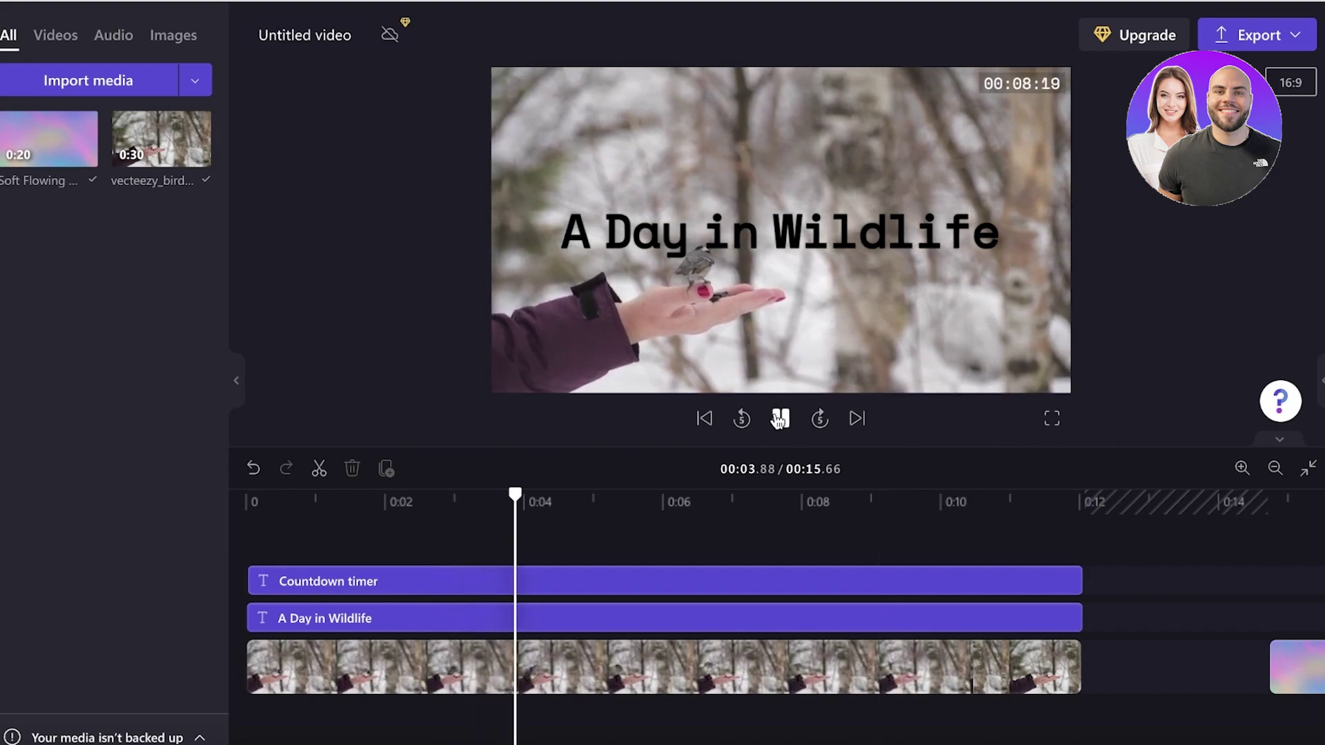
{"action": "left_click", "coordinate": [780, 419]}
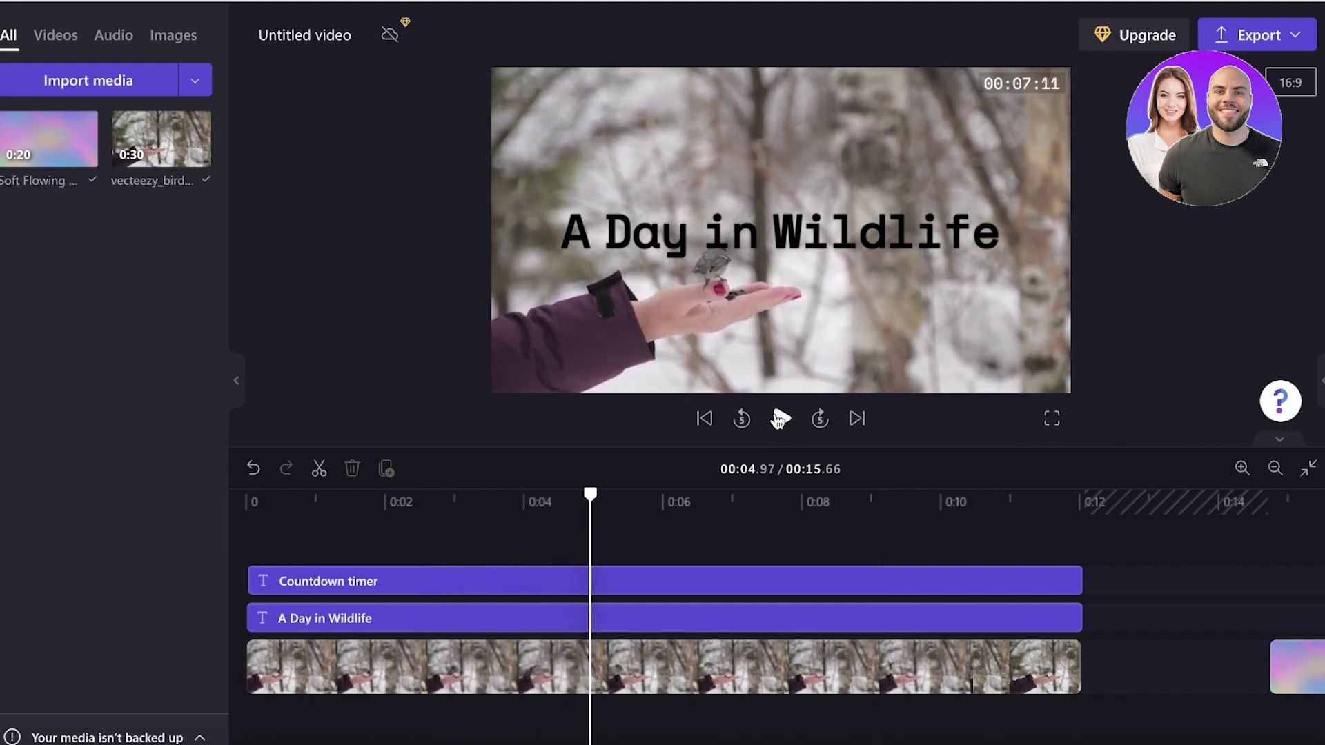
{"action": "left_click_drag", "start_coordinate": [591, 493], "coordinate": [247, 493]}
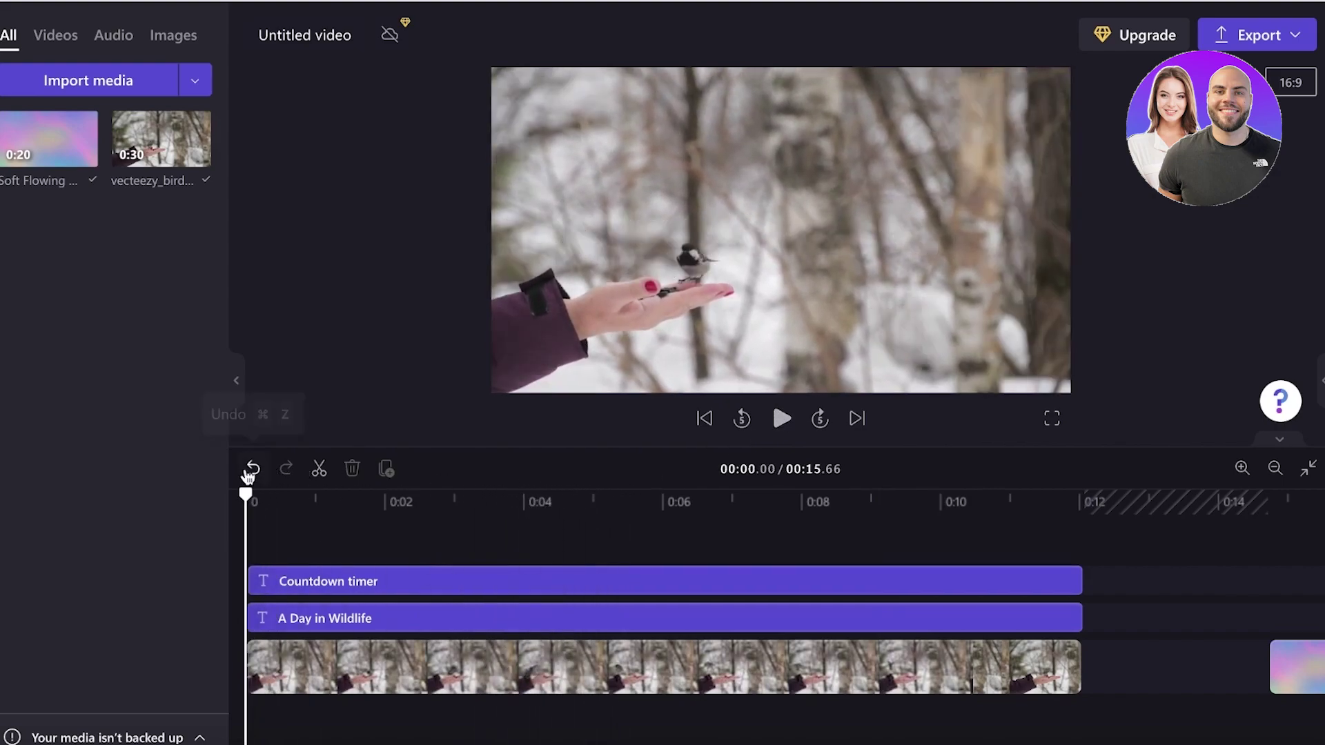
Add Somewhere In The Mountains from Music & SFX and trim it to end with the video.
{"action": "left_click", "coordinate": [7, 295]}
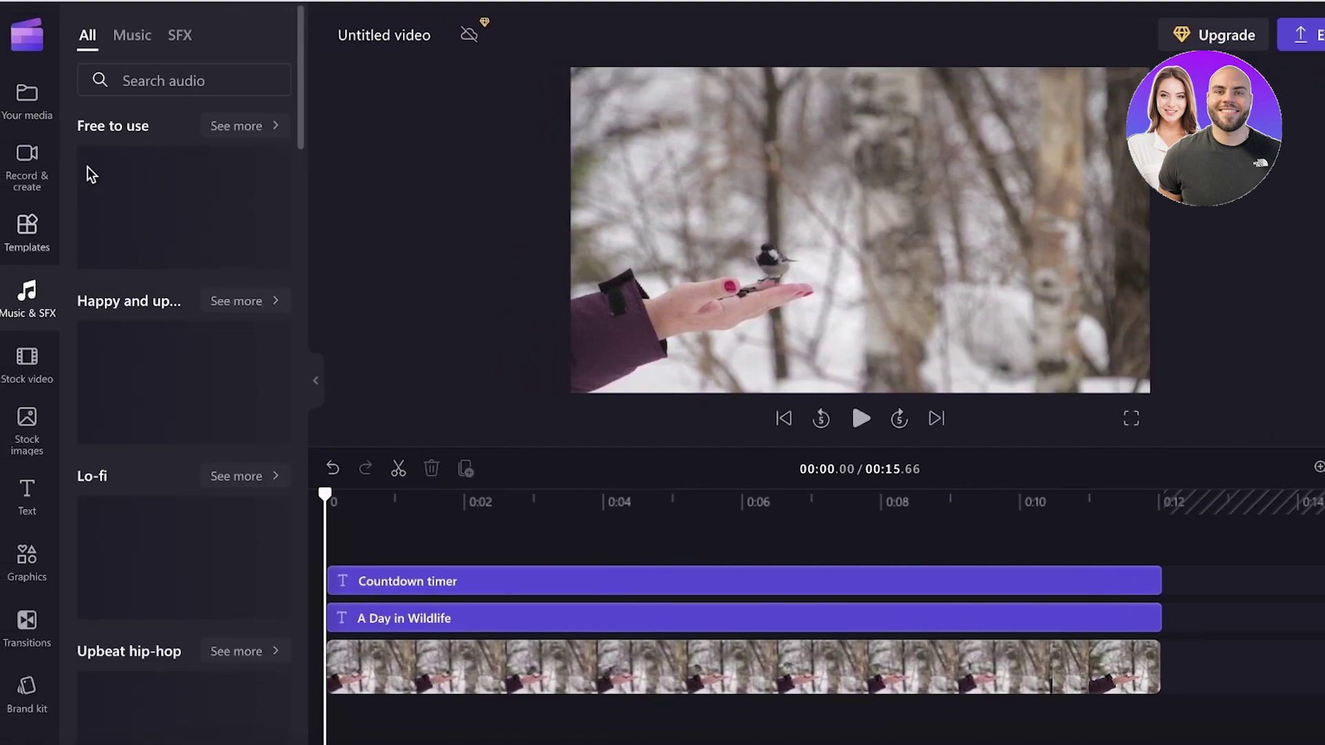
{"action": "mouse_move", "coordinate": [127, 164]}
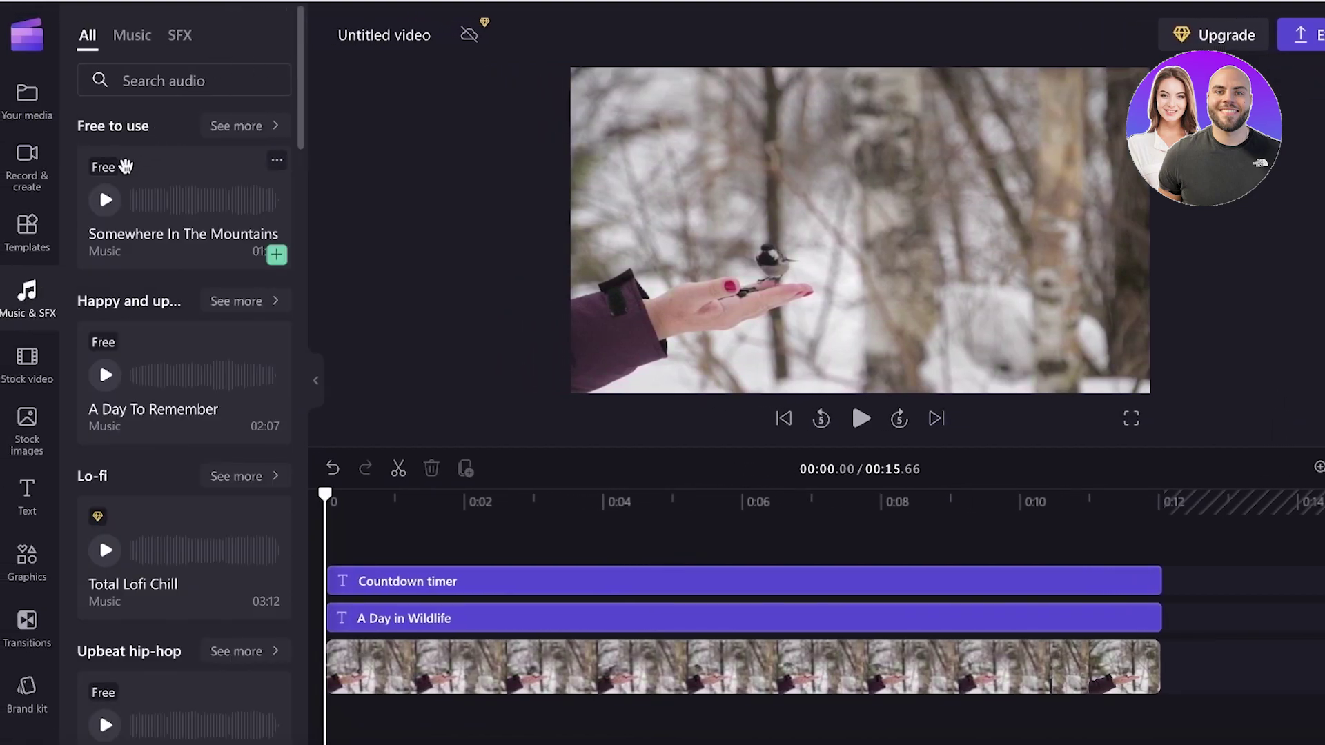
{"action": "left_click", "coordinate": [277, 254]}
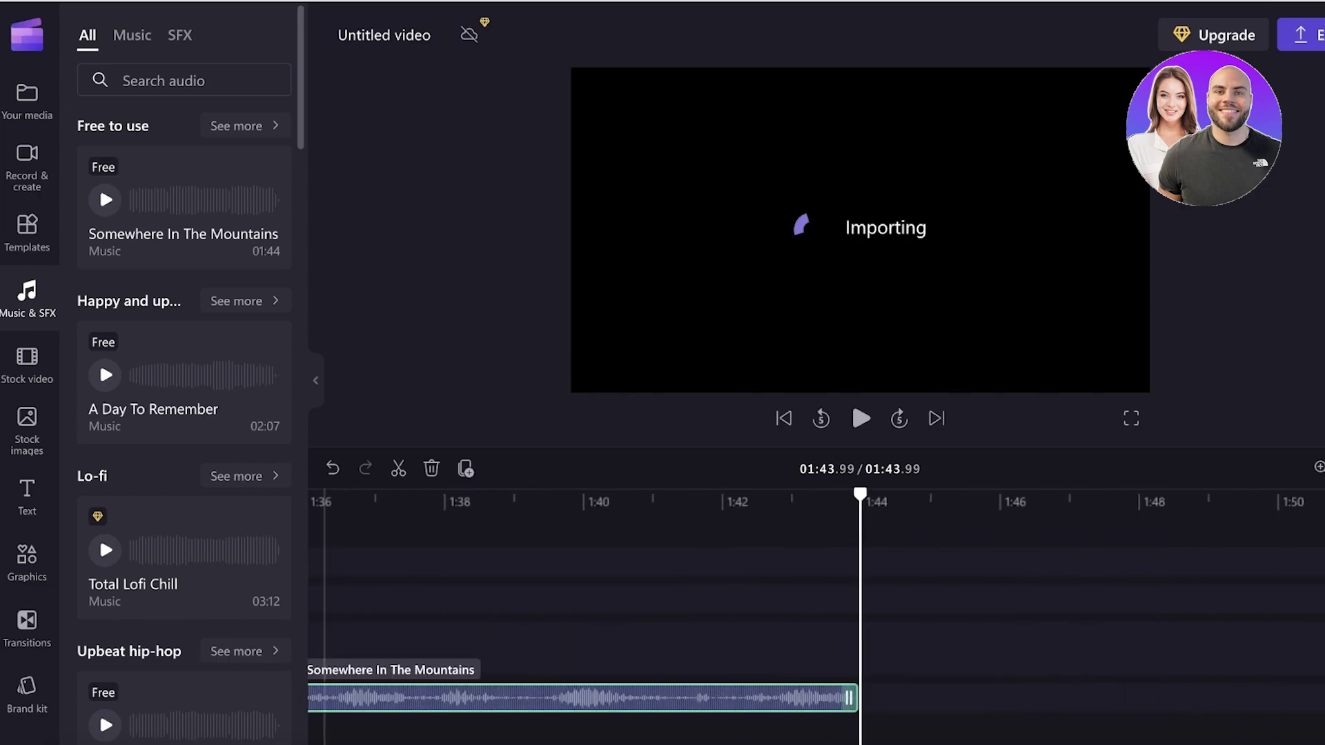
{"action": "left_click_drag", "start_coordinate": [854, 697], "coordinate": [628, 690]}
{"action": "left_click", "coordinate": [701, 635]}
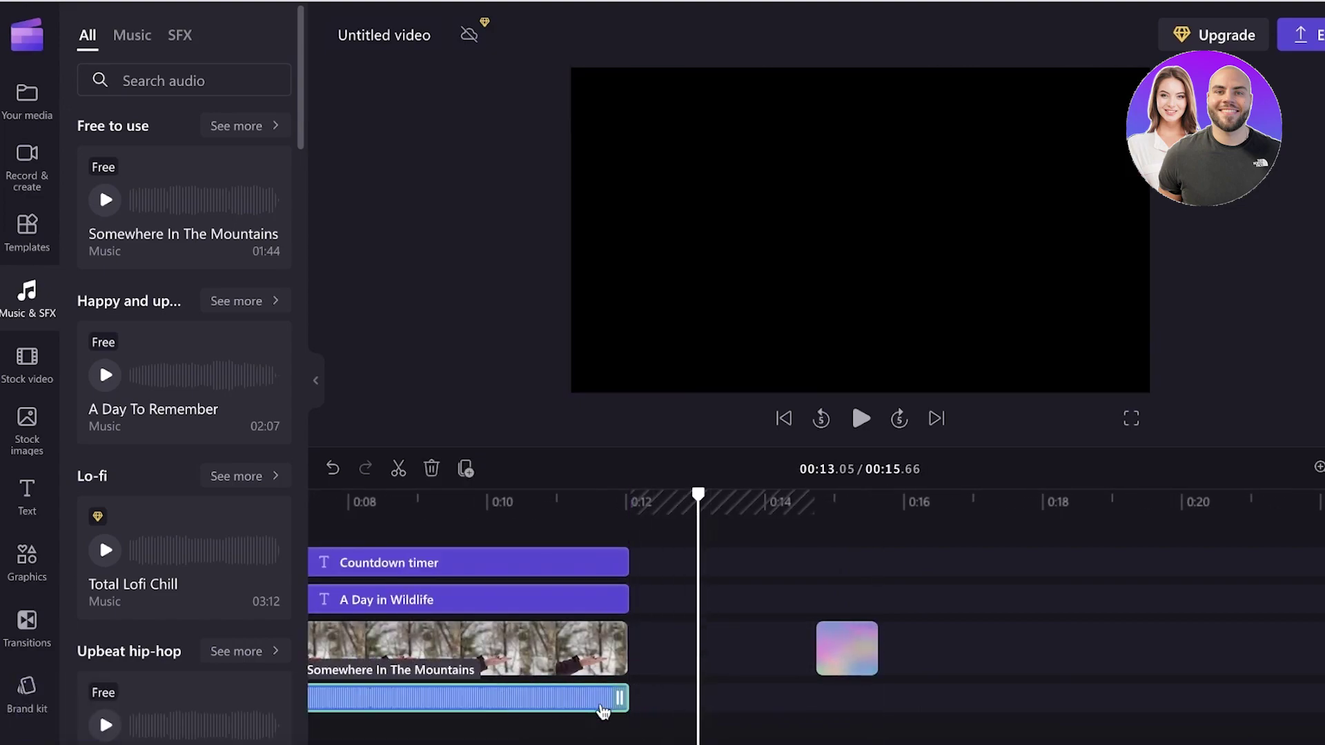
Enlarge the preview, bring the 0:02–0:14 range into view, and return the playhead to the start.
{"action": "left_click_drag", "start_coordinate": [864, 743], "coordinate": [556, 732]}
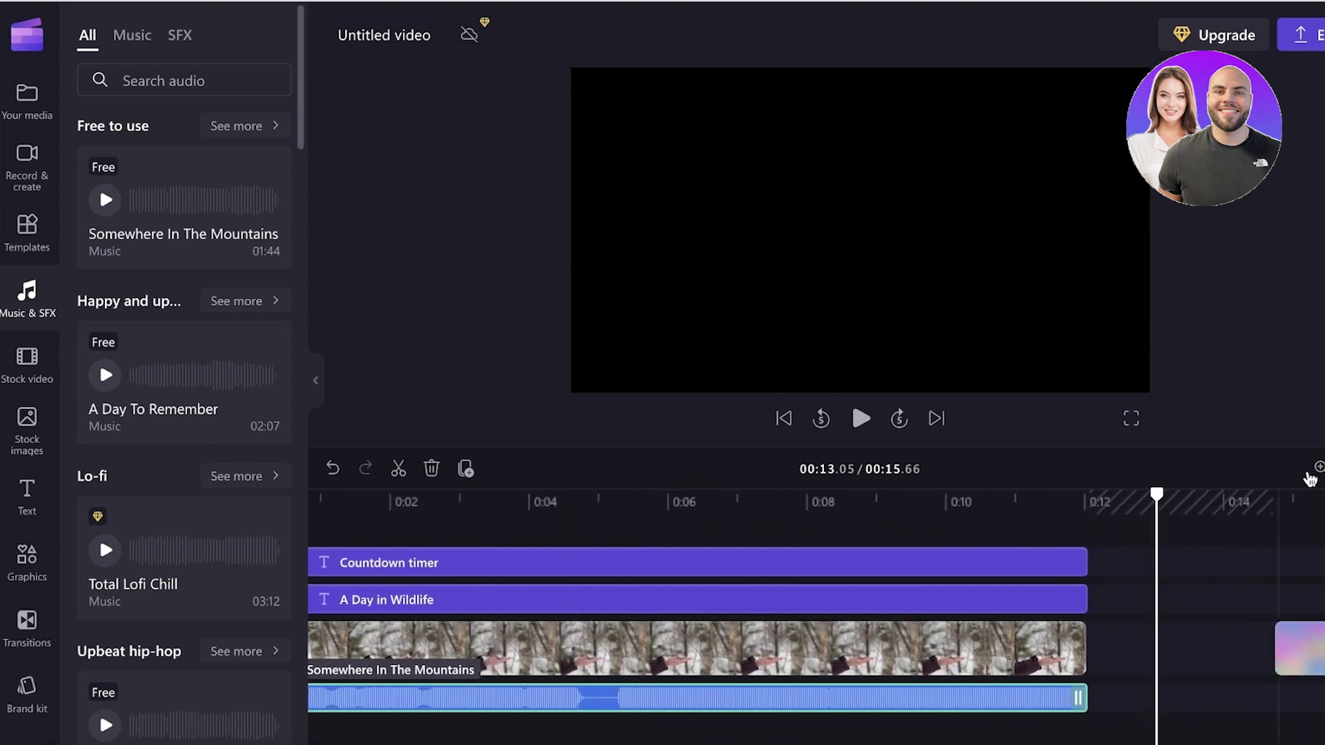
{"action": "left_click_drag", "start_coordinate": [492, 448], "coordinate": [492, 730]}
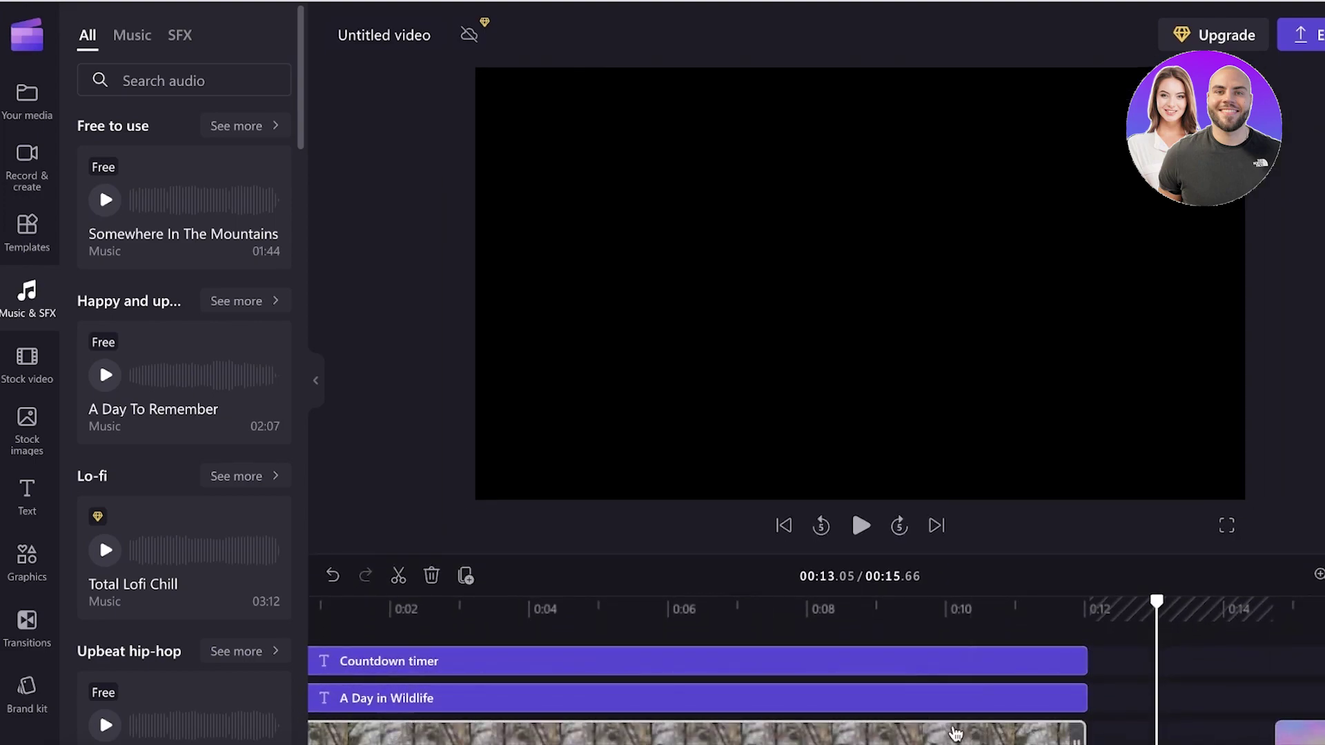
{"action": "scroll", "coordinate": [925, 711], "scroll_direction": "down", "scroll_amount": 2}
{"action": "scroll", "coordinate": [622, 725], "scroll_direction": "left", "scroll_amount": 2}
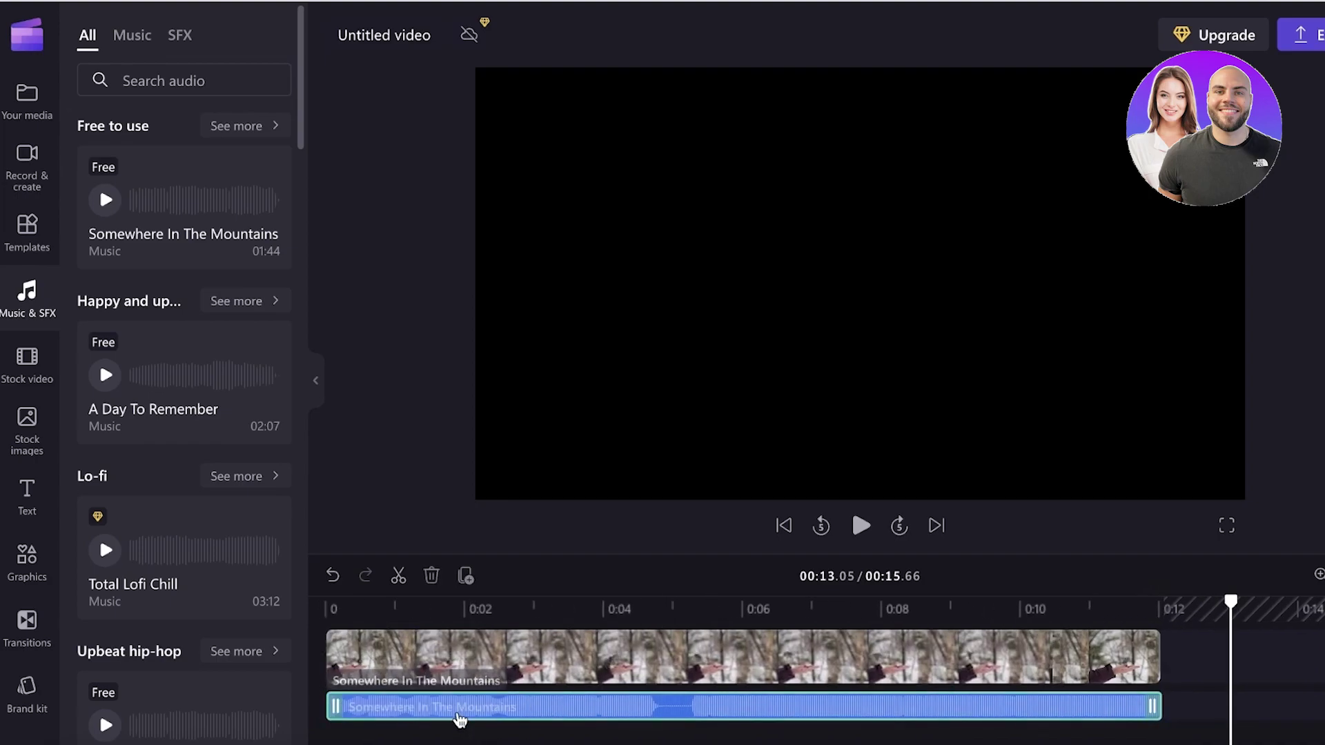
{"action": "left_click", "coordinate": [346, 687]}
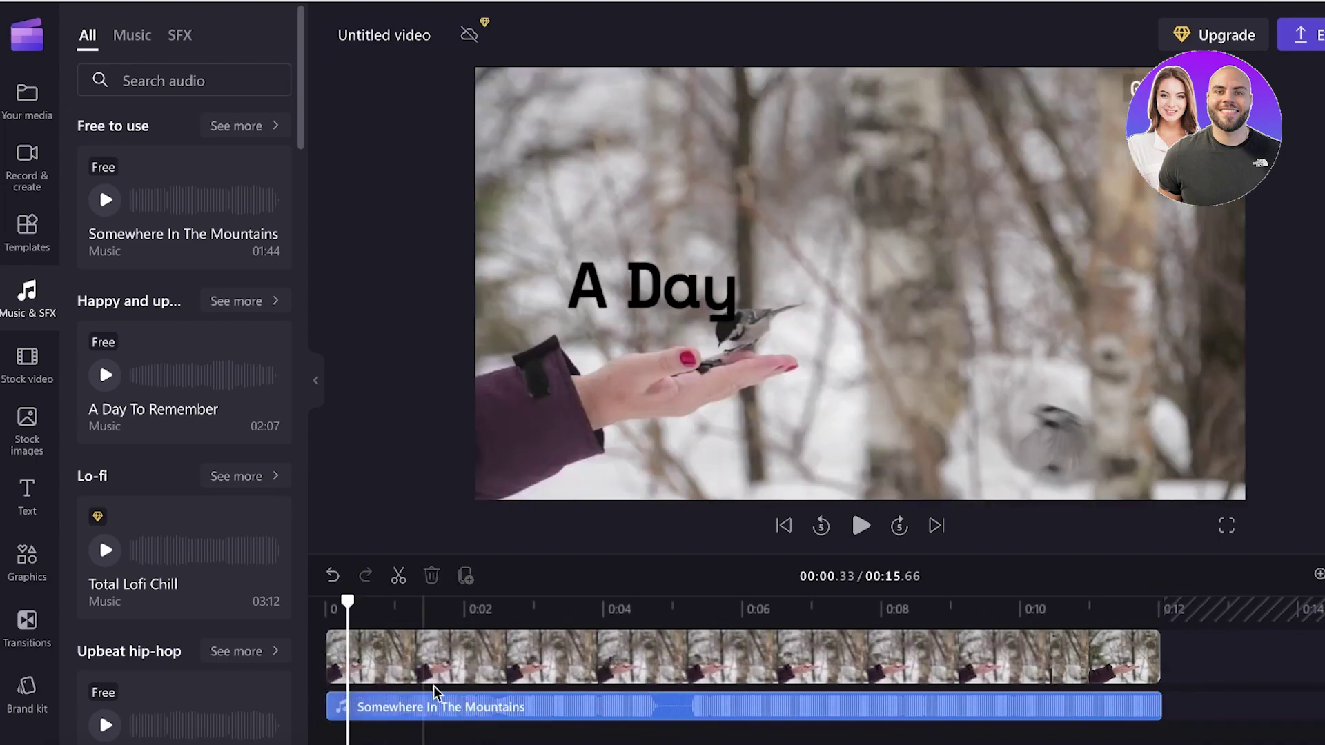
Turn on auto-captions for the music clip in English (United States), then play the video.
{"action": "left_click", "coordinate": [399, 711]}
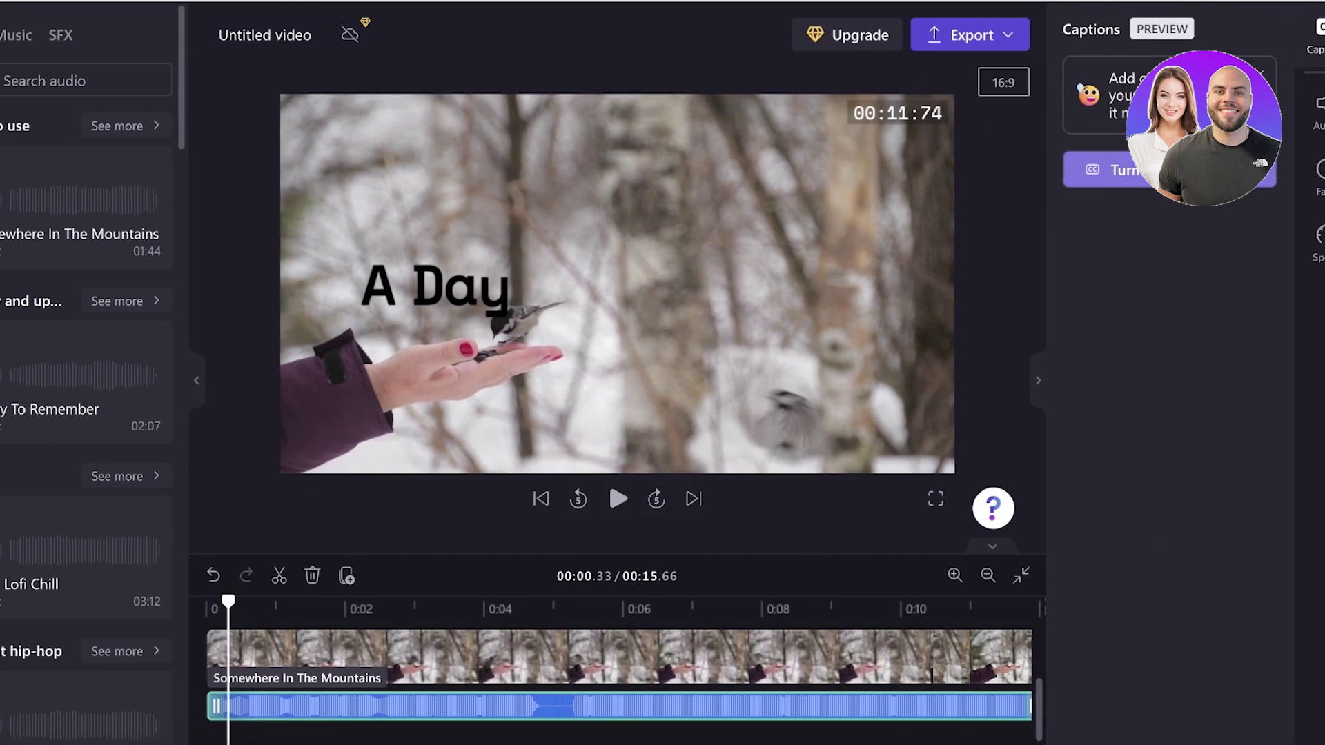
{"action": "left_click", "coordinate": [1111, 170]}
{"action": "left_click", "coordinate": [662, 363]}
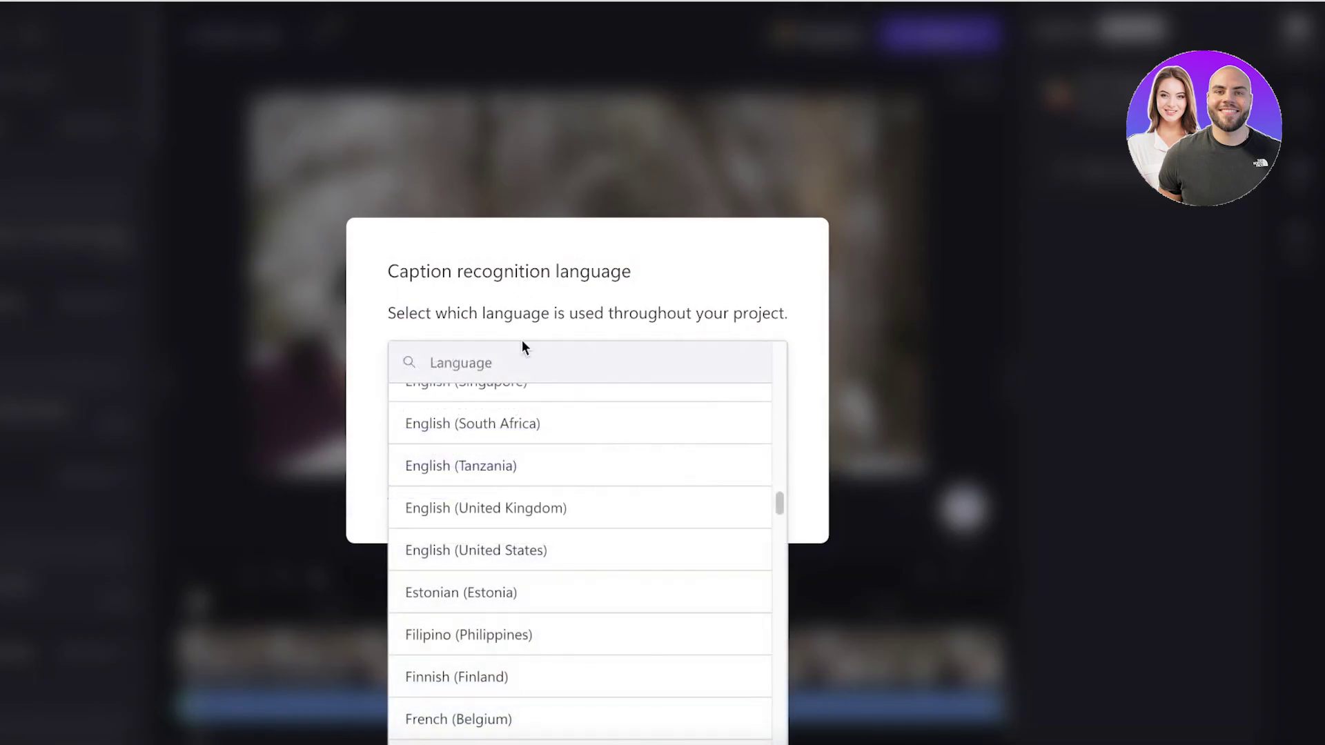
{"action": "scroll", "coordinate": [517, 402], "scroll_direction": "up", "scroll_amount": 3}
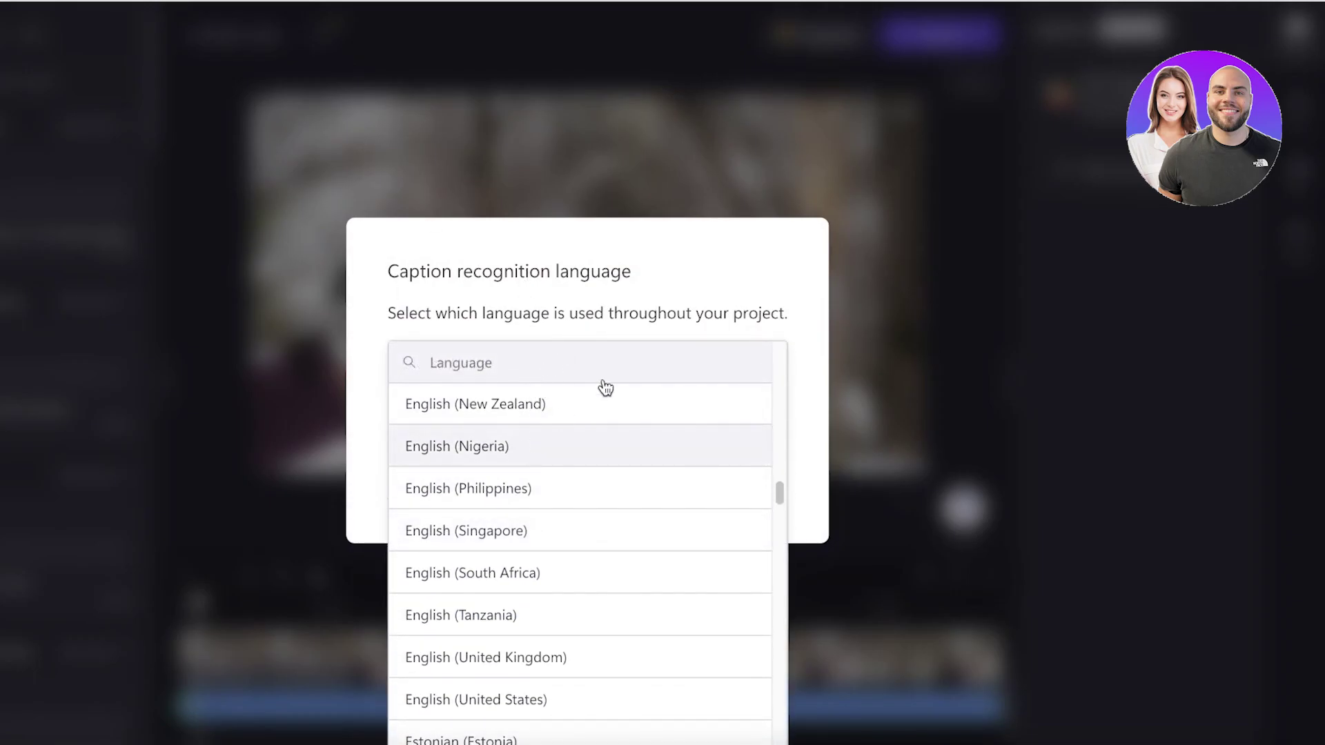
{"action": "left_click", "coordinate": [669, 316]}
{"action": "left_click", "coordinate": [459, 449]}
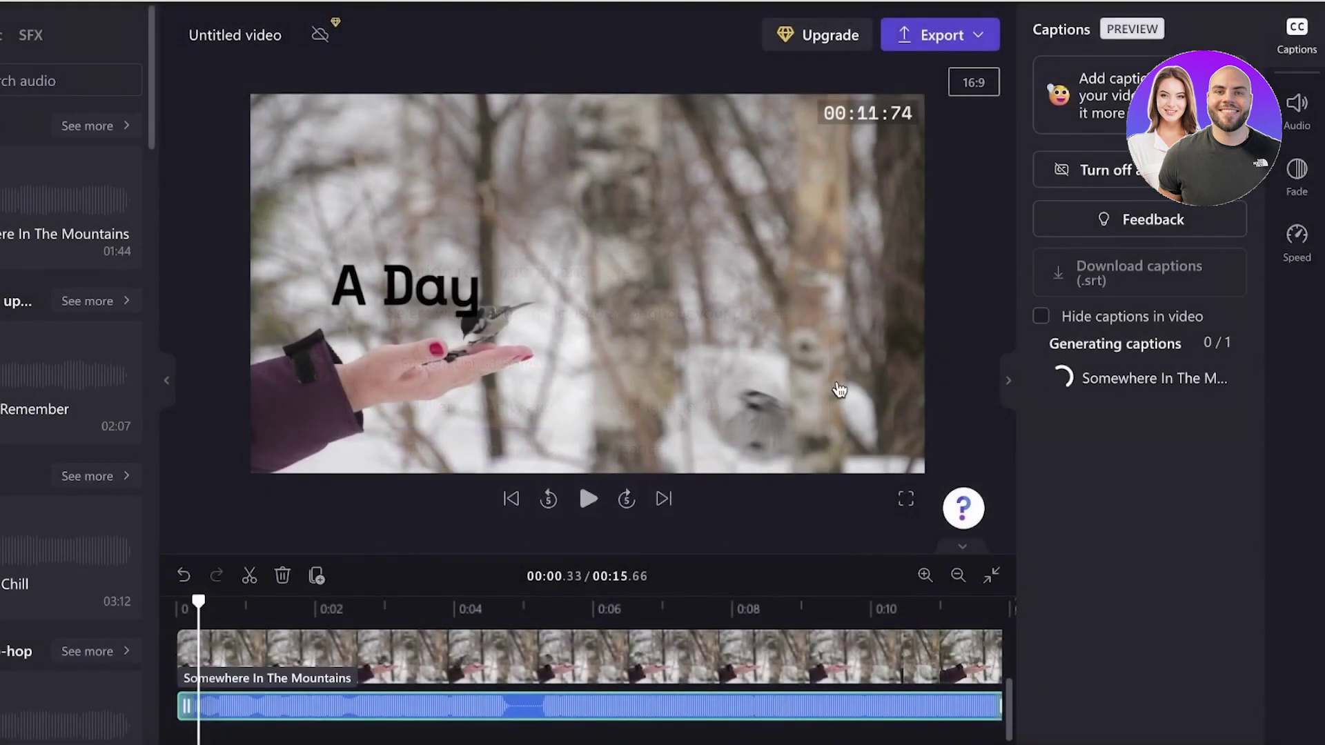
{"action": "left_click", "coordinate": [574, 508]}
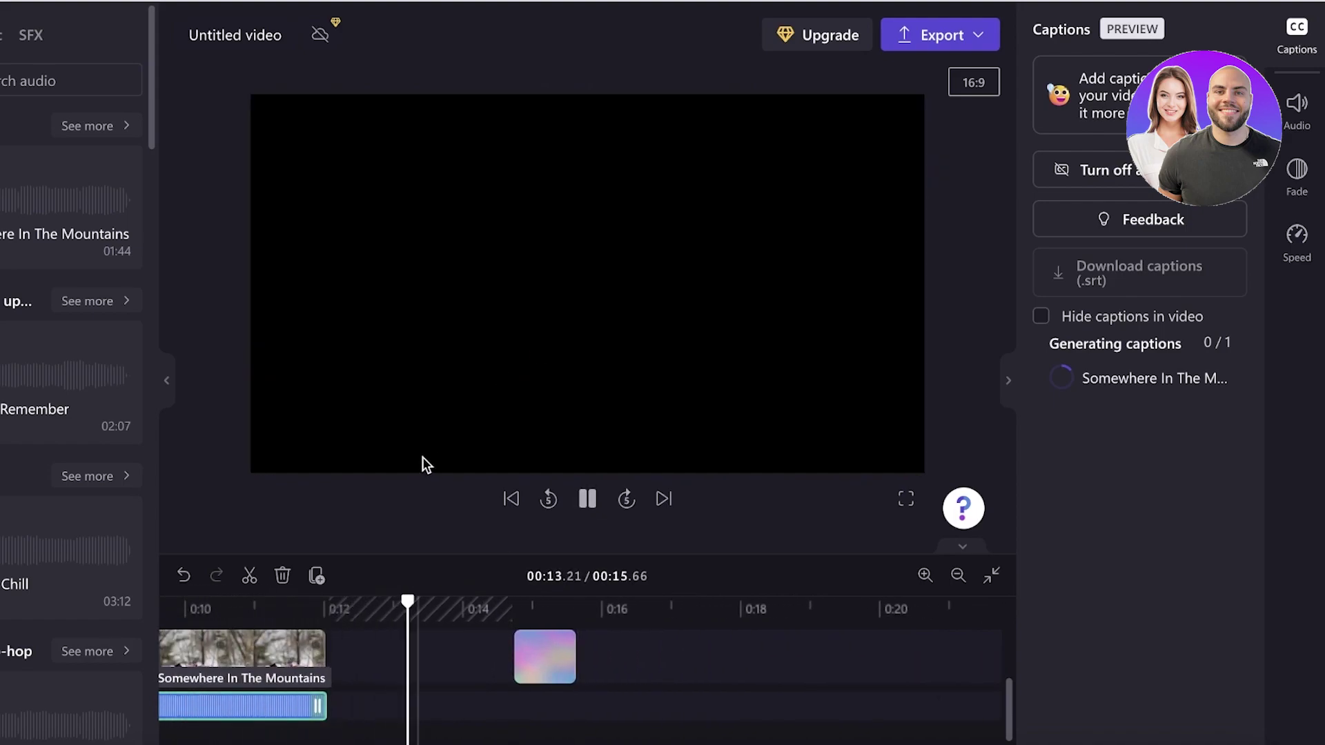
Delete the gradient clip after the wildlife footage and move the playhead back to about three seconds.
{"action": "left_click", "coordinate": [552, 642]}
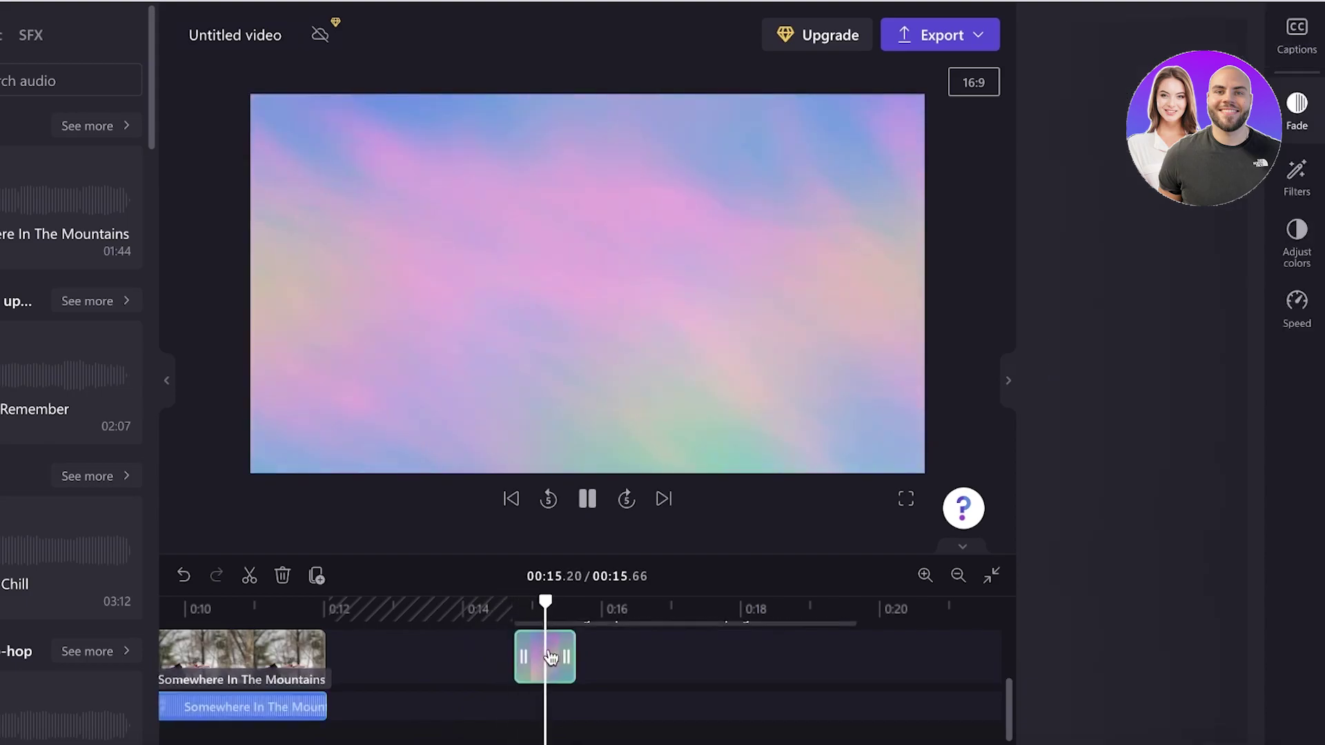
{"action": "key", "text": "Delete"}
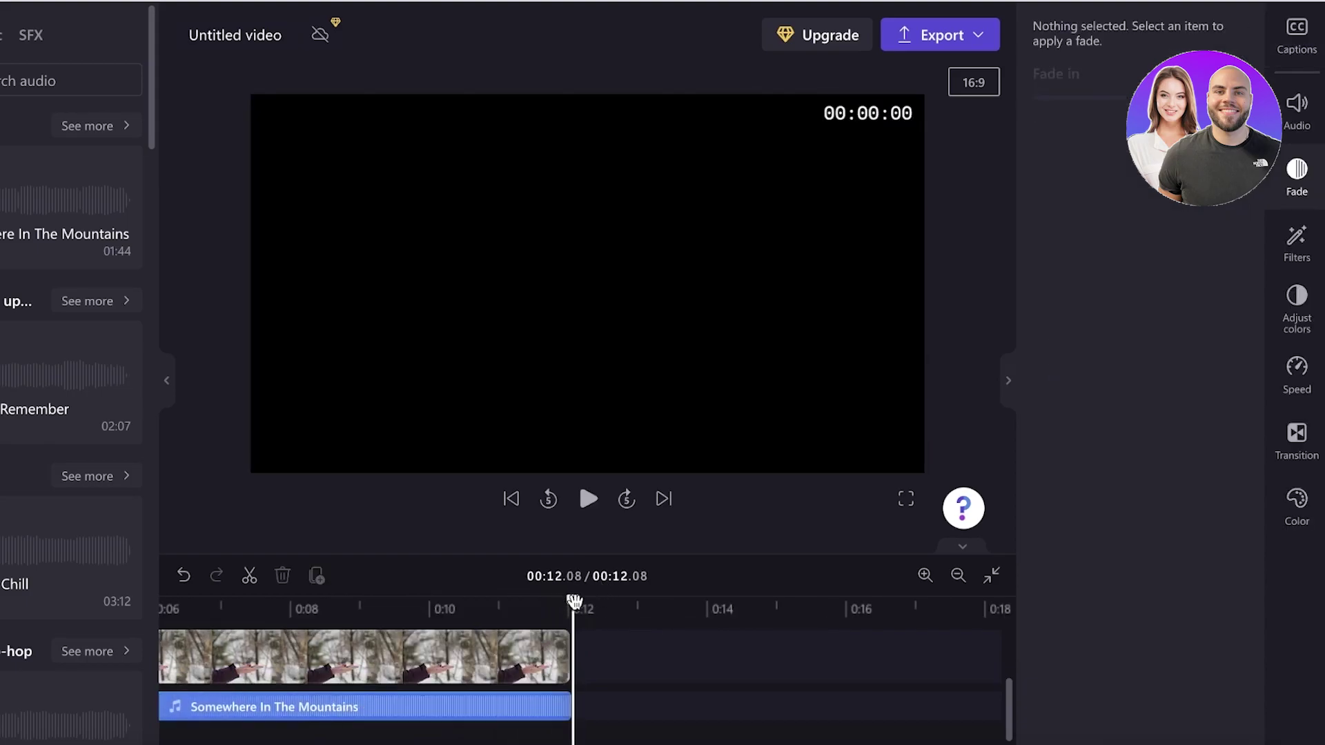
{"action": "left_click_drag", "start_coordinate": [573, 602], "coordinate": [79, 613]}
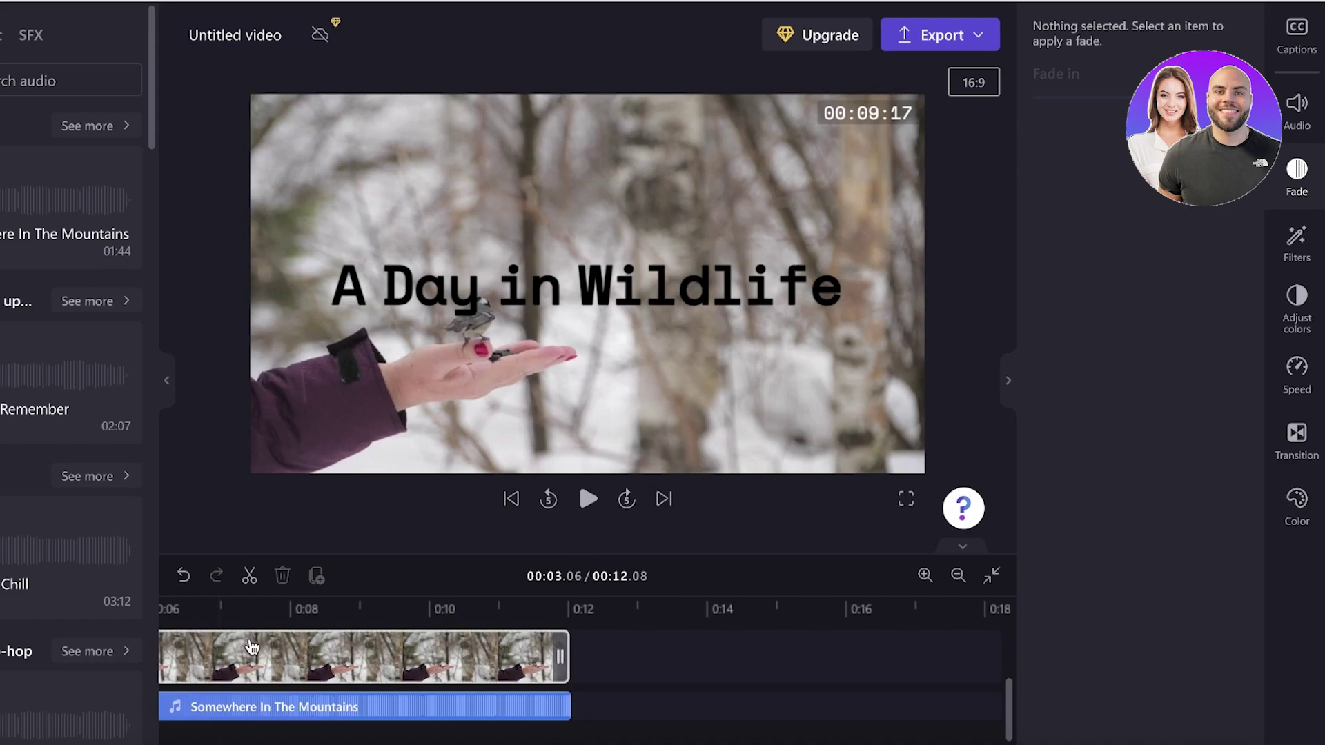
{"action": "scroll", "coordinate": [863, 653], "scroll_direction": "up", "scroll_amount": 2}
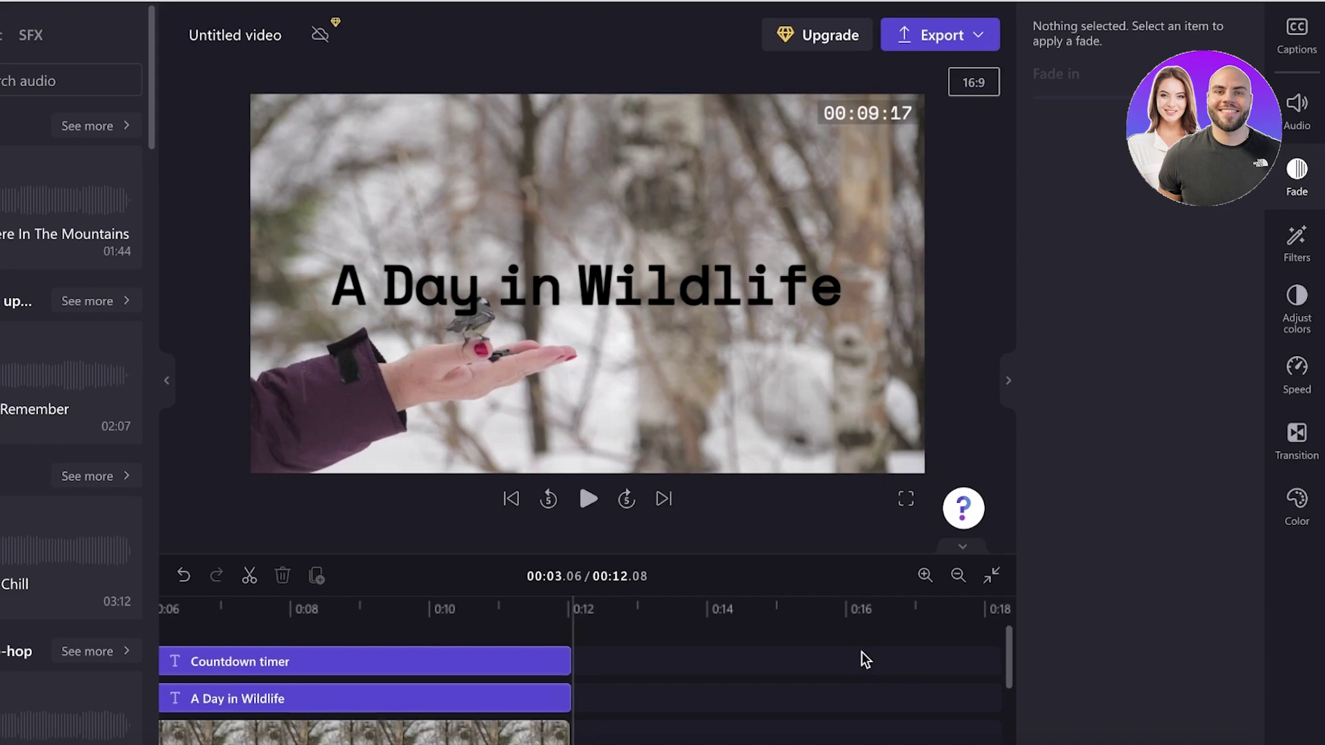
Add a plain text clip from the Text collection and enlarge its words.
{"action": "mouse_move", "coordinate": [128, 429]}
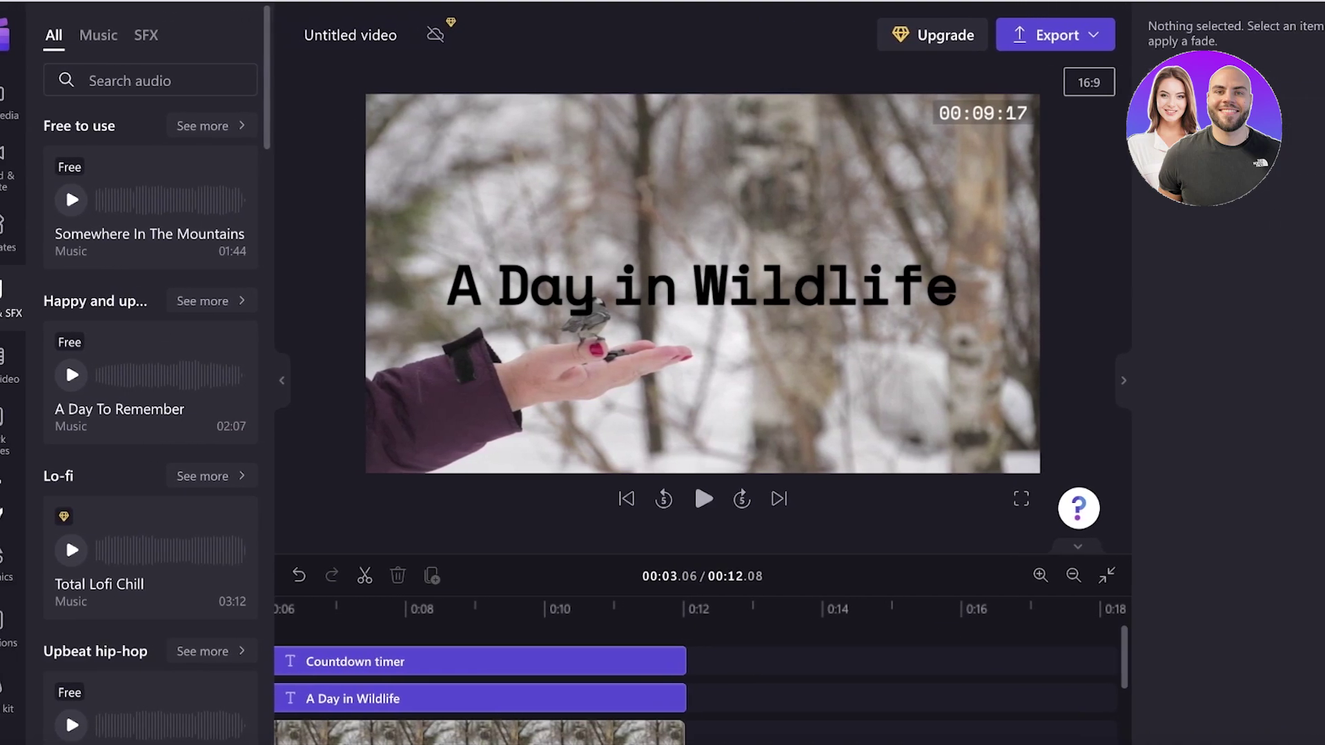
{"action": "left_click", "coordinate": [30, 497]}
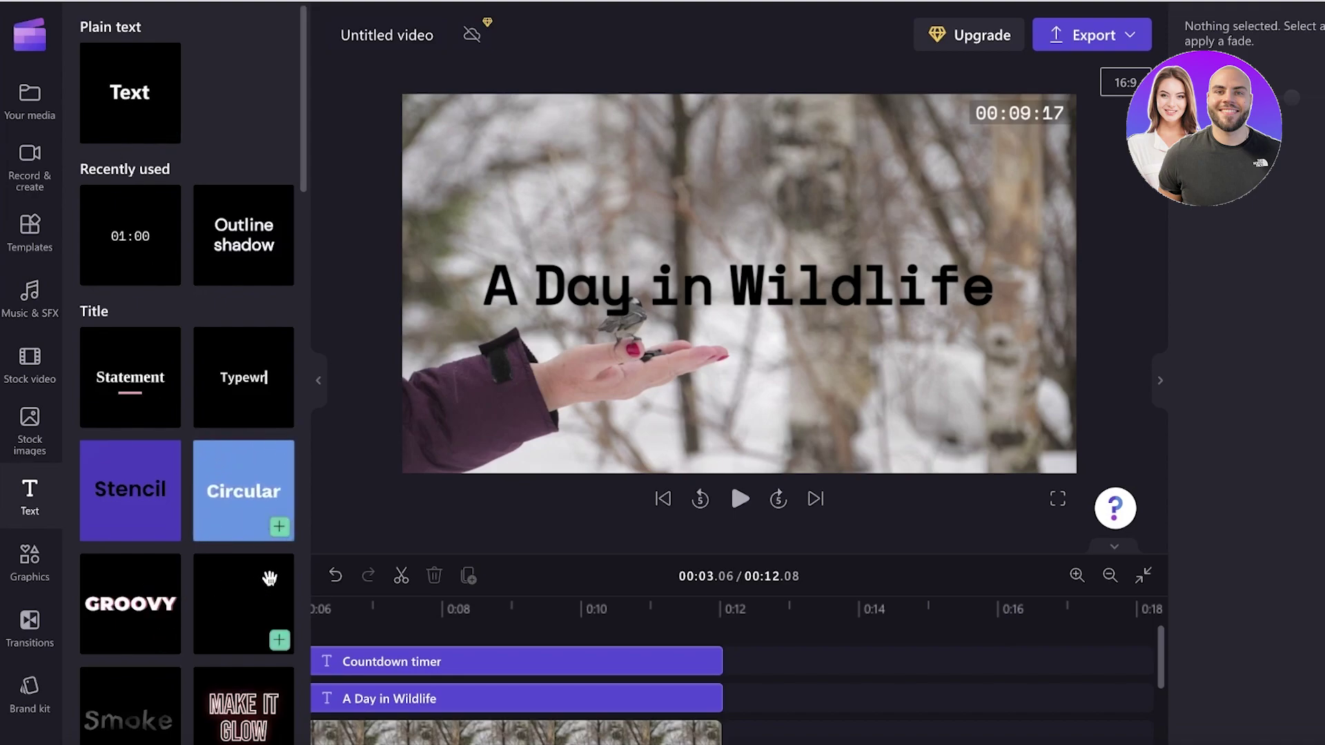
{"action": "left_click", "coordinate": [164, 130]}
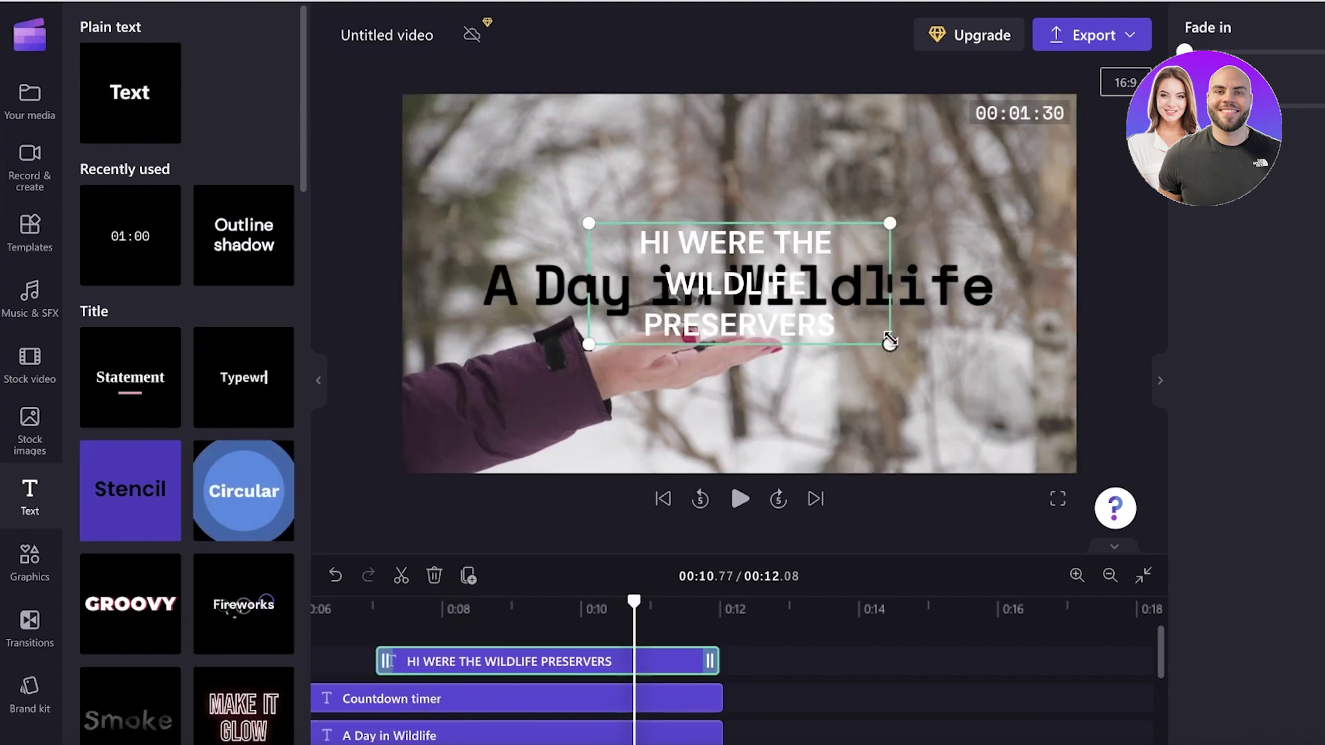
{"action": "left_click_drag", "start_coordinate": [890, 340], "coordinate": [976, 376]}
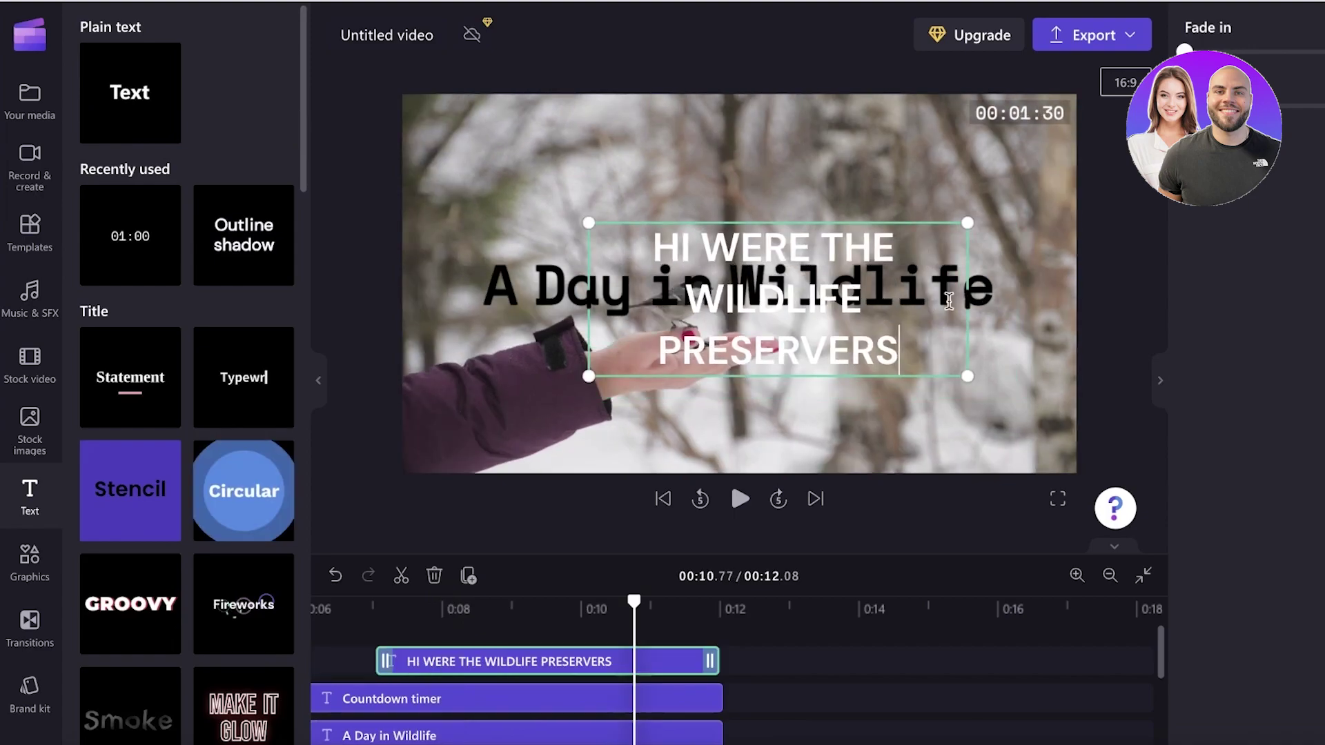
{"action": "left_click", "coordinate": [752, 177]}
{"action": "mouse_move", "coordinate": [758, 285]}
{"action": "left_mouse_down"}
{"action": "mouse_move", "coordinate": [749, 328]}
{"action": "mouse_move", "coordinate": [758, 287]}
{"action": "left_mouse_up"}
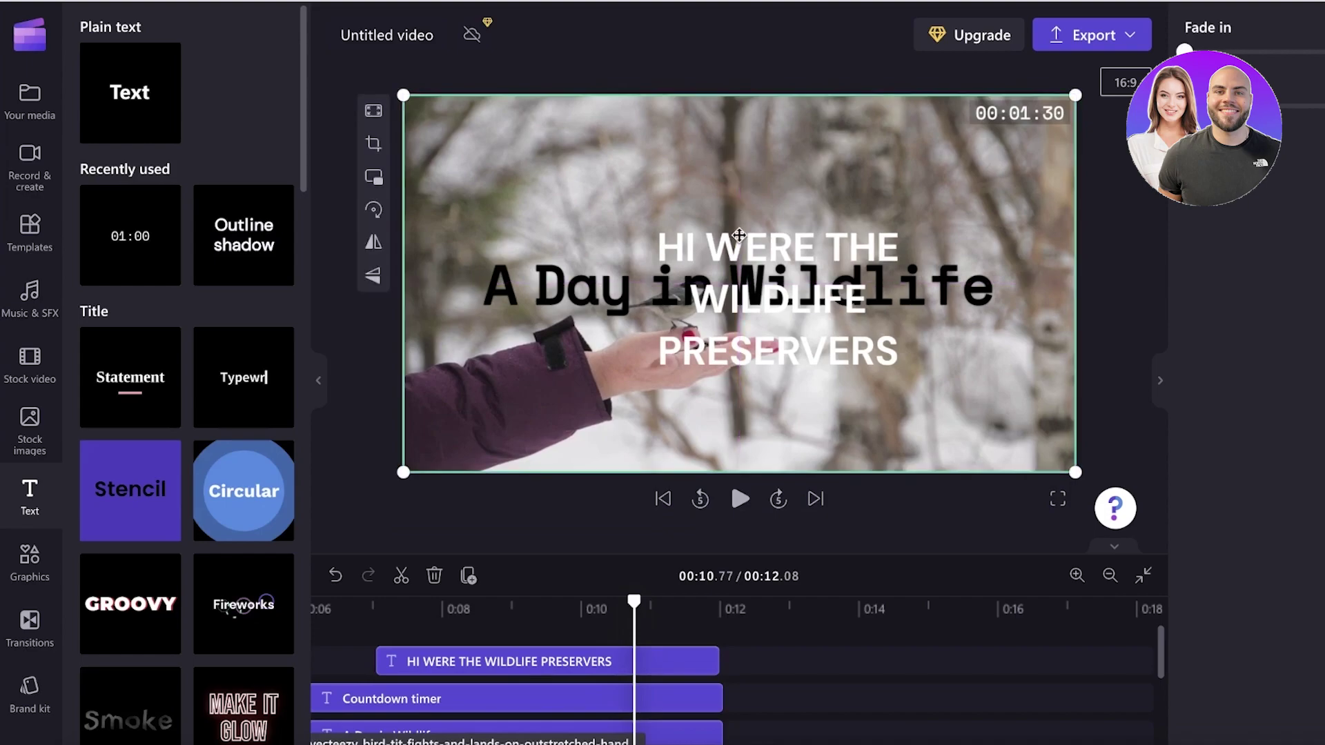
Shrink the HI WERE THE WILDLIFE PRESERVERS text and place it in the top-right corner.
{"action": "left_click", "coordinate": [504, 647]}
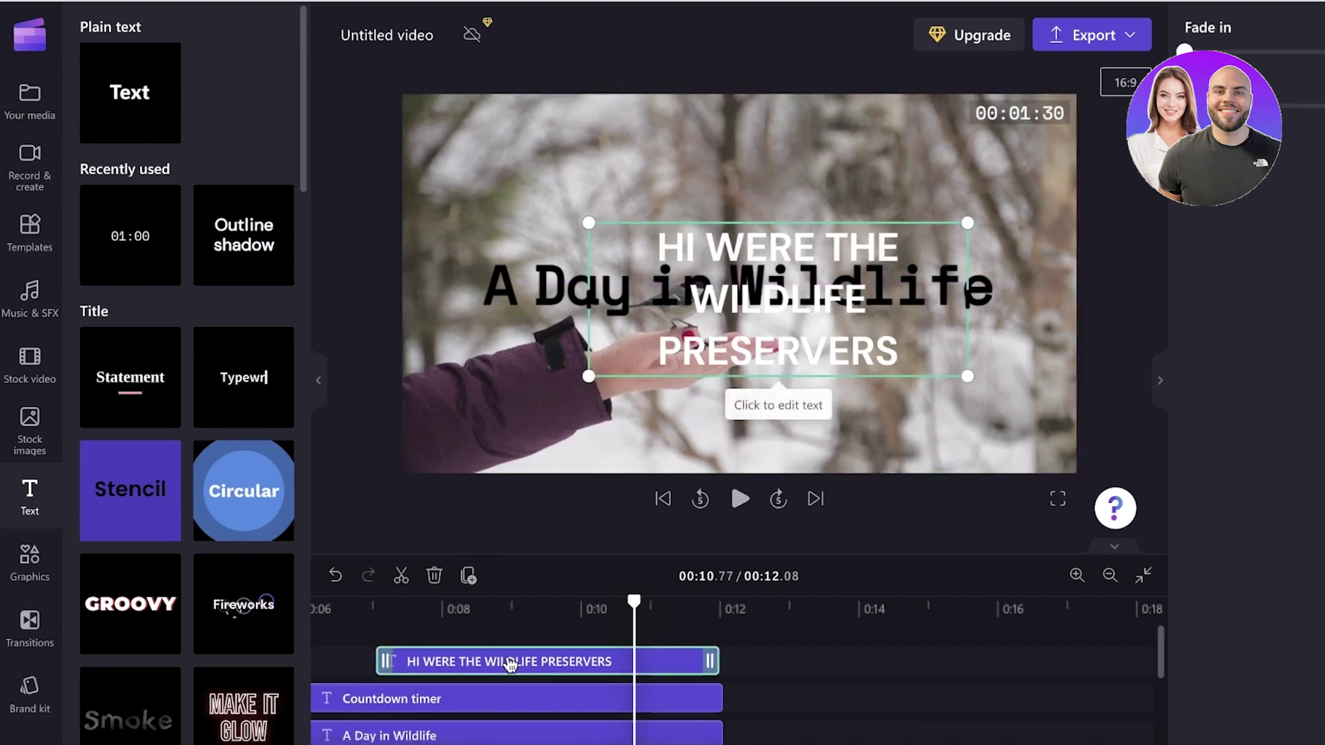
{"action": "left_click_drag", "start_coordinate": [505, 647], "coordinate": [773, 408]}
{"action": "left_click_drag", "start_coordinate": [589, 378], "coordinate": [838, 276]}
{"action": "left_click_drag", "start_coordinate": [911, 220], "coordinate": [950, 161]}
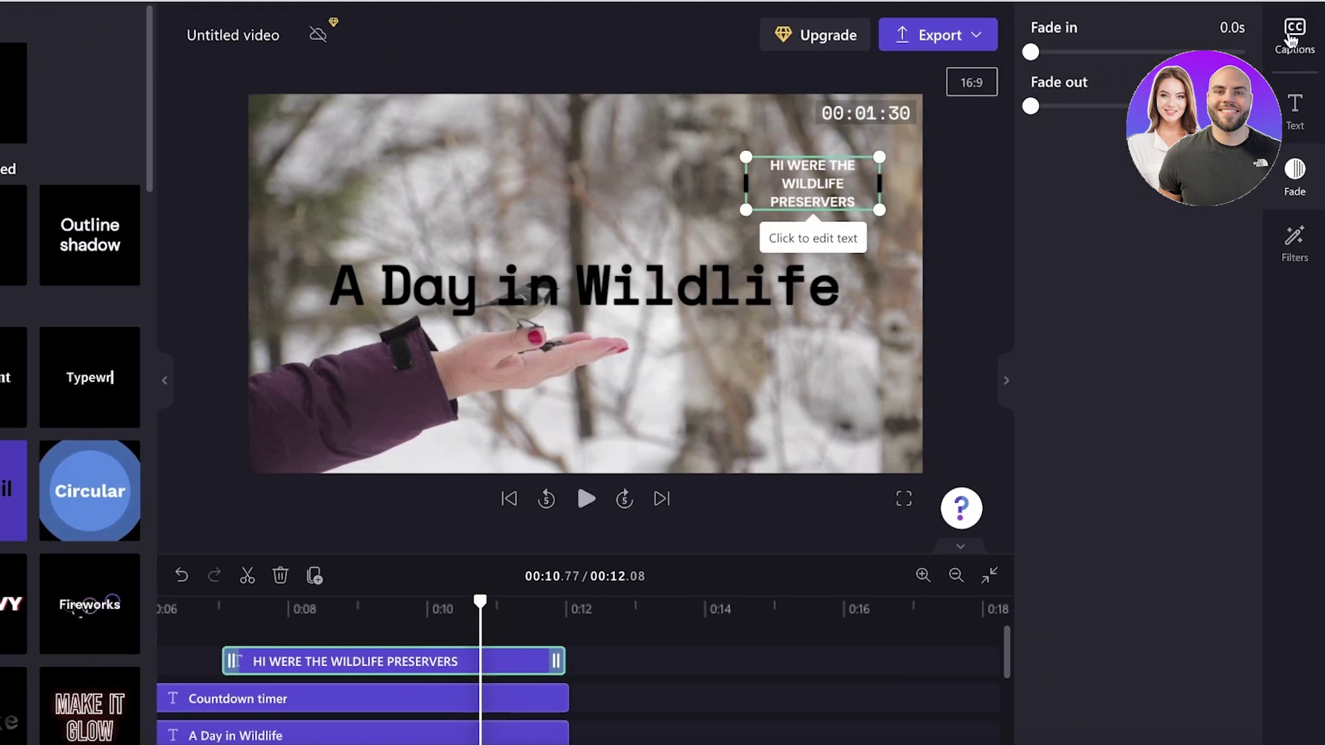
Review the Captions, Text and Filters panels, ending on the text's formatting properties.
{"action": "left_click", "coordinate": [1294, 31]}
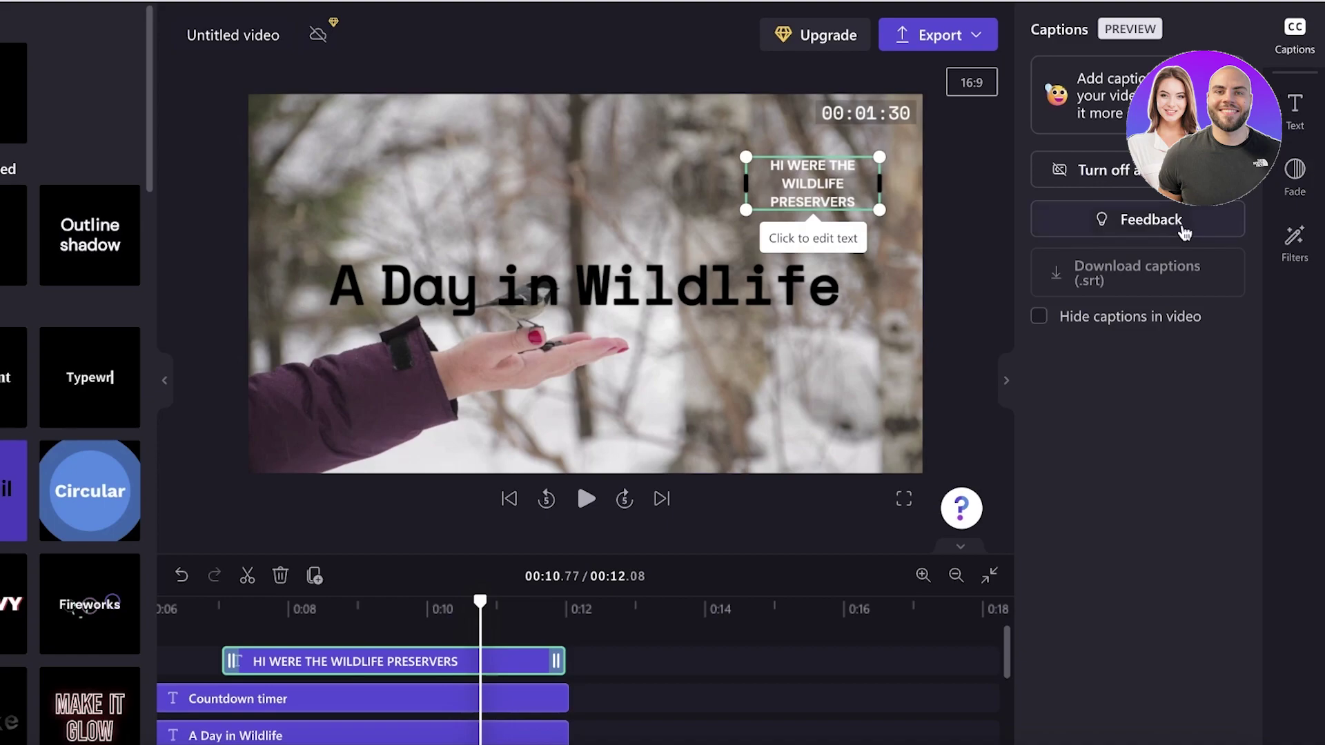
{"action": "left_click", "coordinate": [1295, 111]}
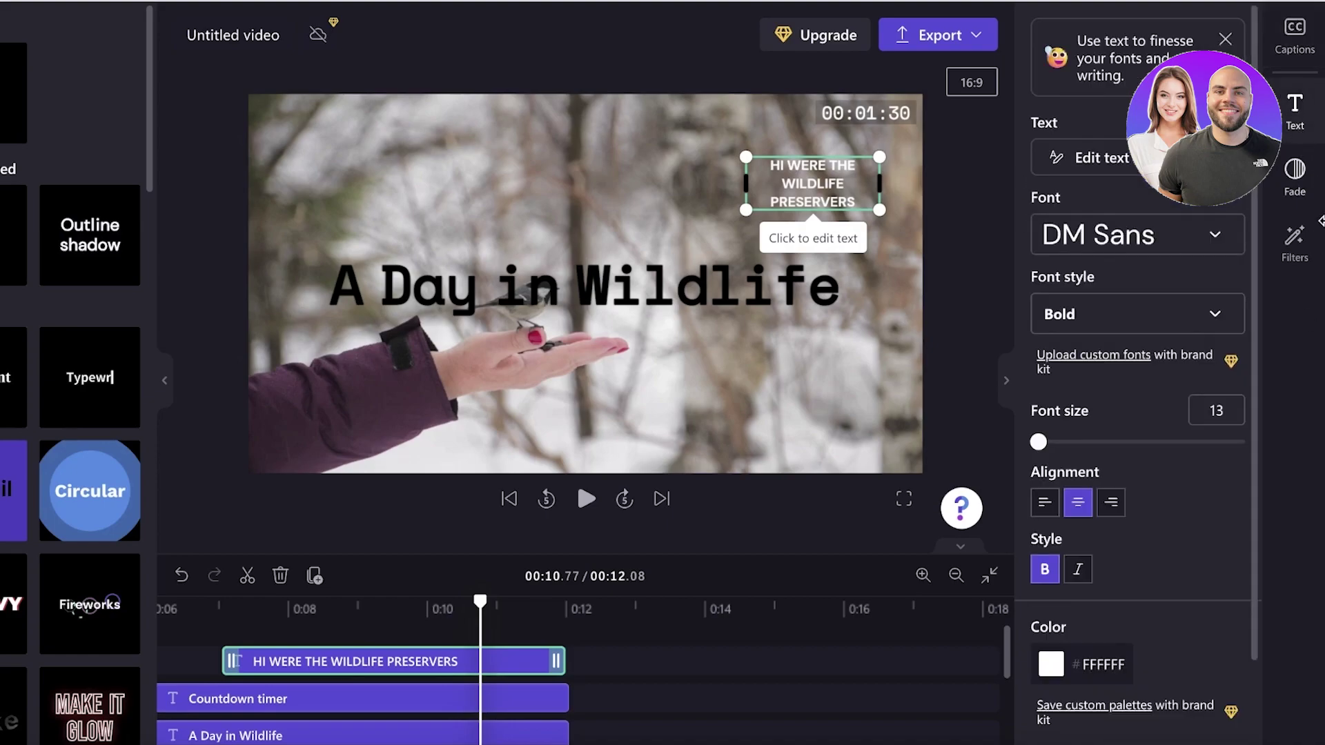
{"action": "left_click", "coordinate": [1296, 249]}
{"action": "left_click", "coordinate": [1286, 110]}
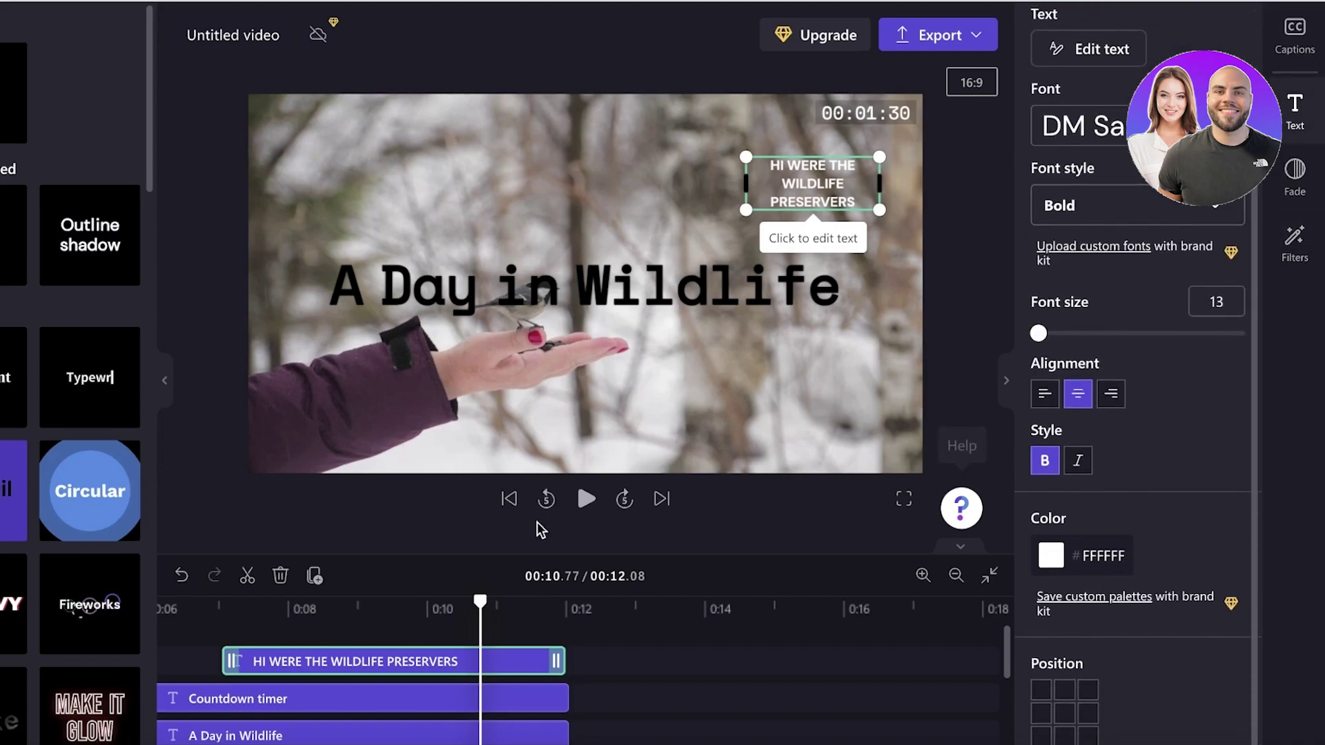
{"action": "scroll", "coordinate": [90, 387], "scroll_direction": "down", "scroll_amount": 5}
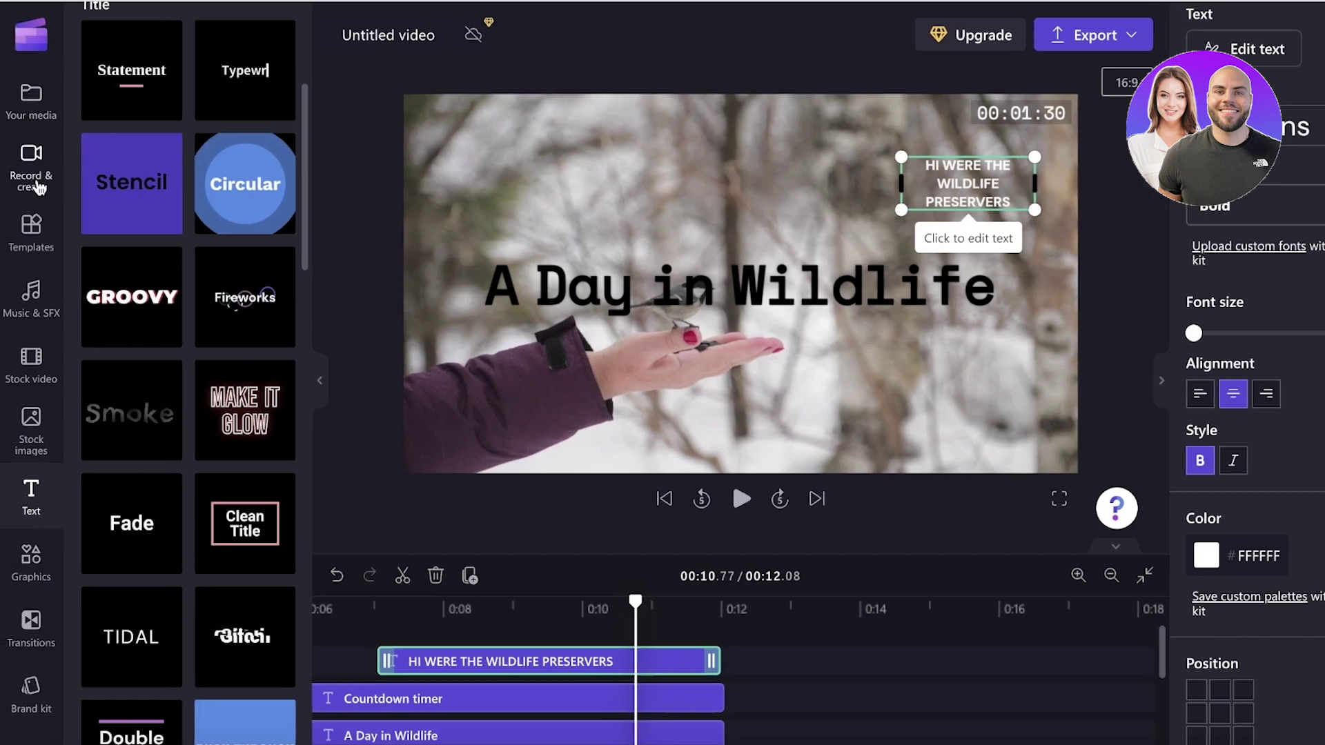
Start a text-to-speech voiceover, reviewing voice styles and keeping the Jenny voice with Default pitch.
{"action": "left_click", "coordinate": [35, 180]}
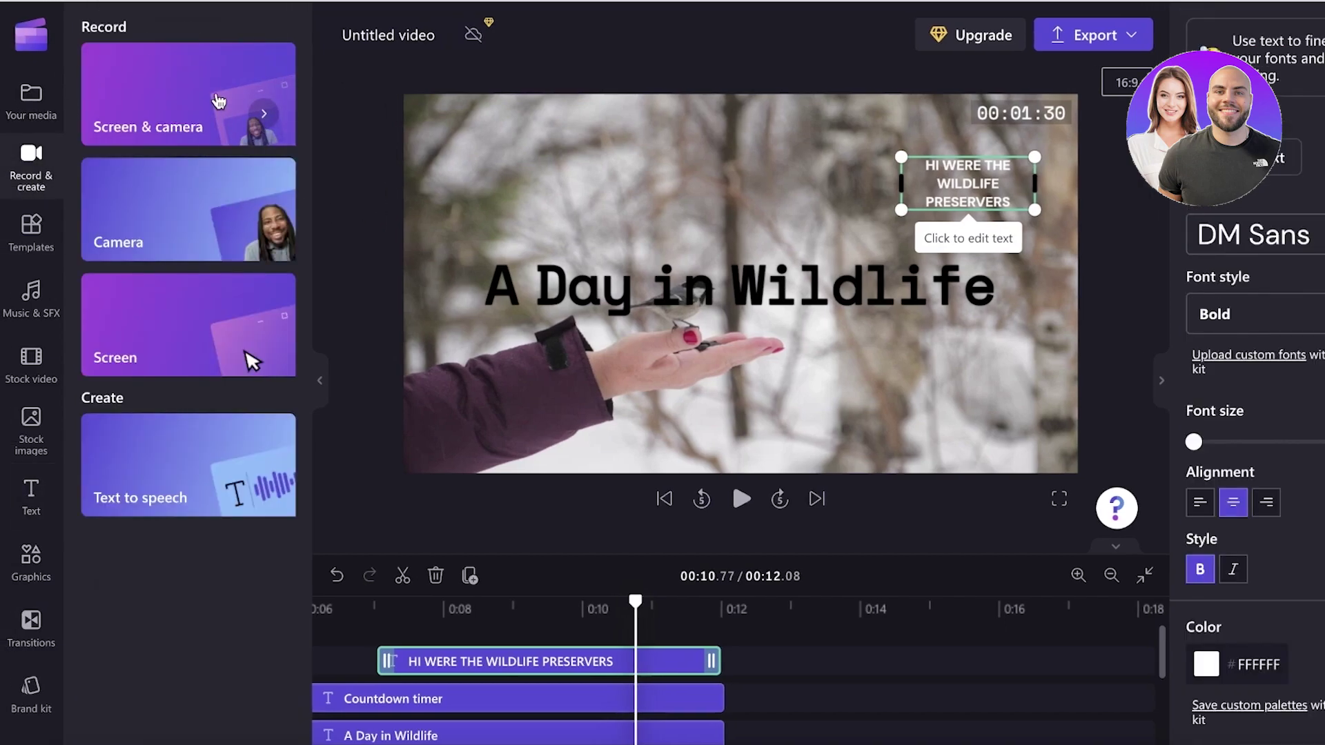
{"action": "left_click", "coordinate": [134, 480]}
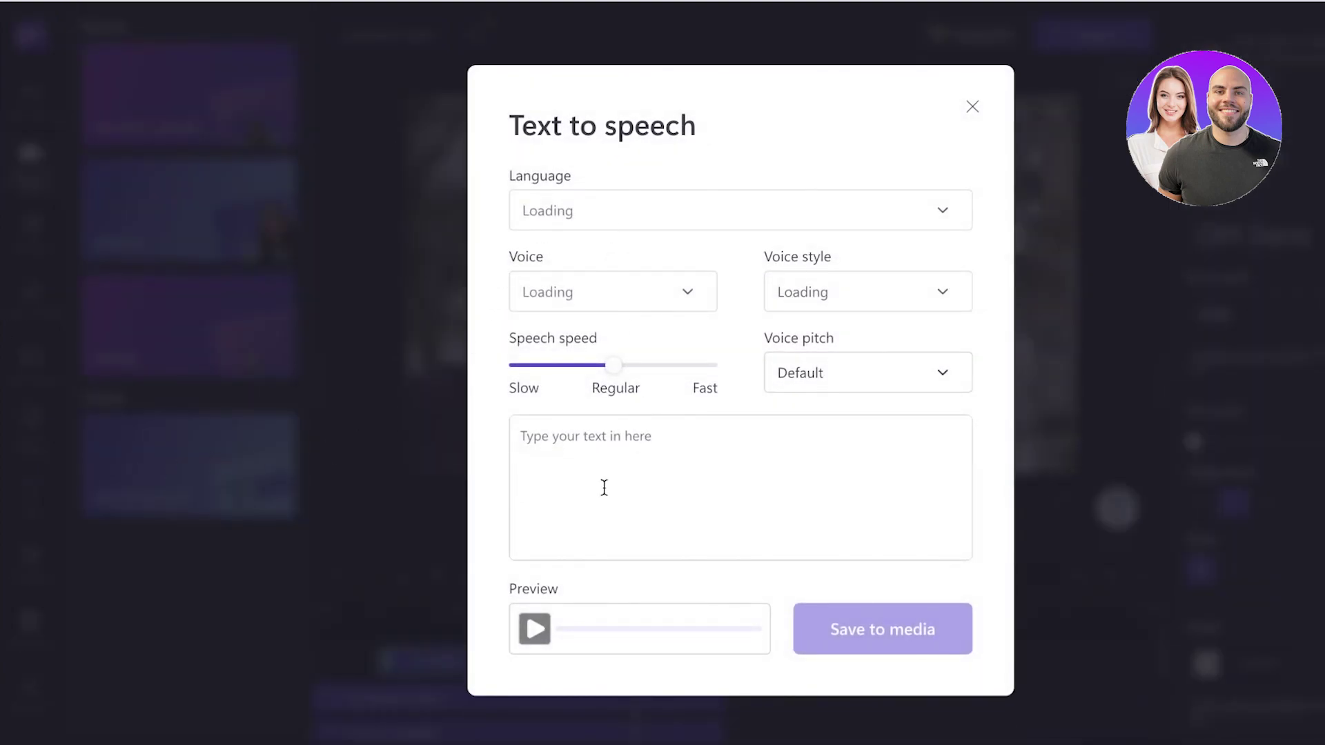
{"action": "left_click", "coordinate": [814, 299]}
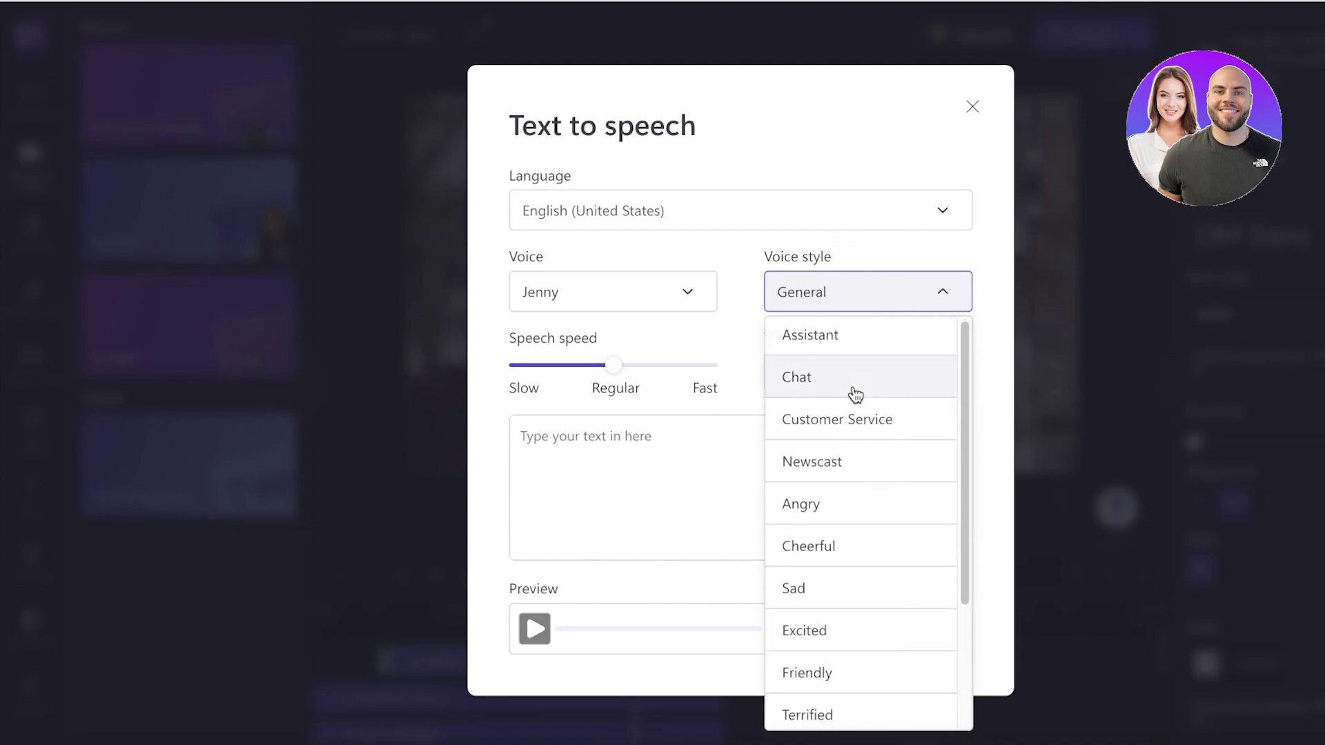
{"action": "scroll", "coordinate": [842, 365], "scroll_direction": "down", "scroll_amount": 1}
{"action": "scroll", "coordinate": [833, 338], "scroll_direction": "up", "scroll_amount": 1}
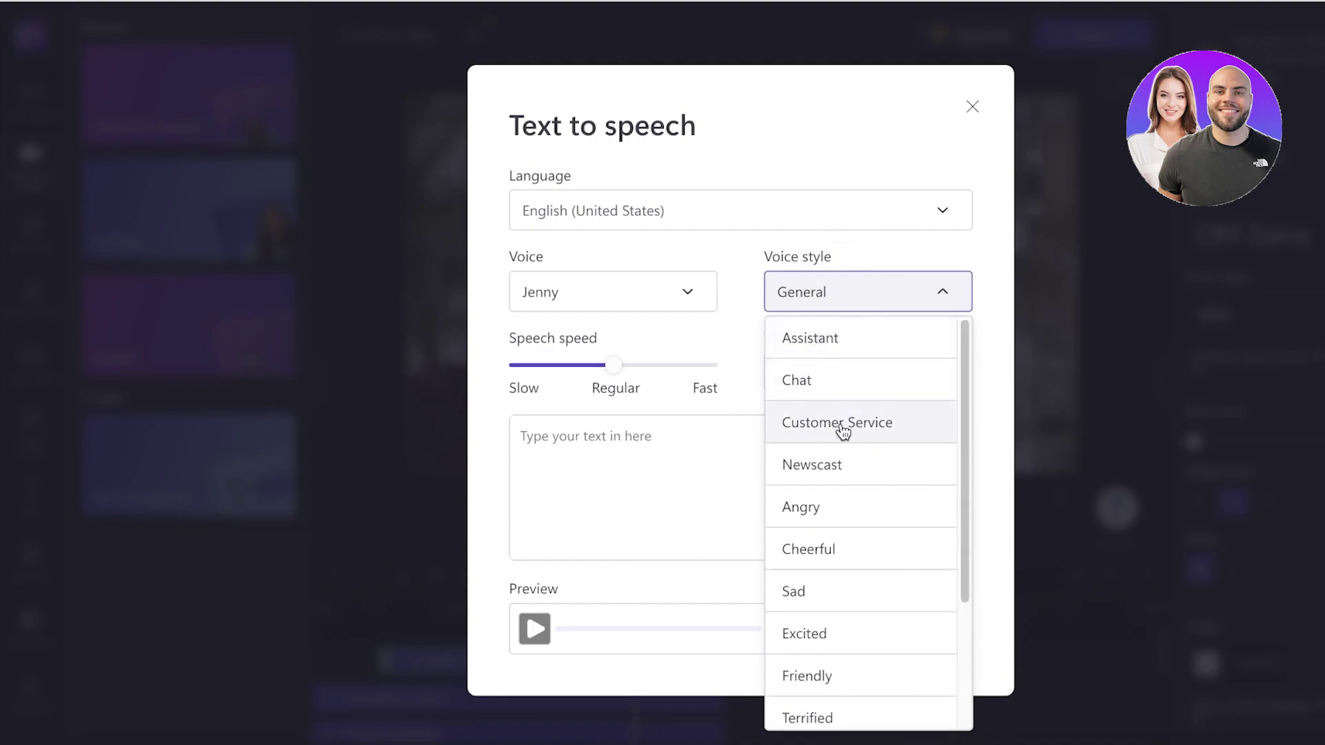
{"action": "left_click", "coordinate": [635, 307]}
{"action": "scroll", "coordinate": [608, 483], "scroll_direction": "down", "scroll_amount": 6}
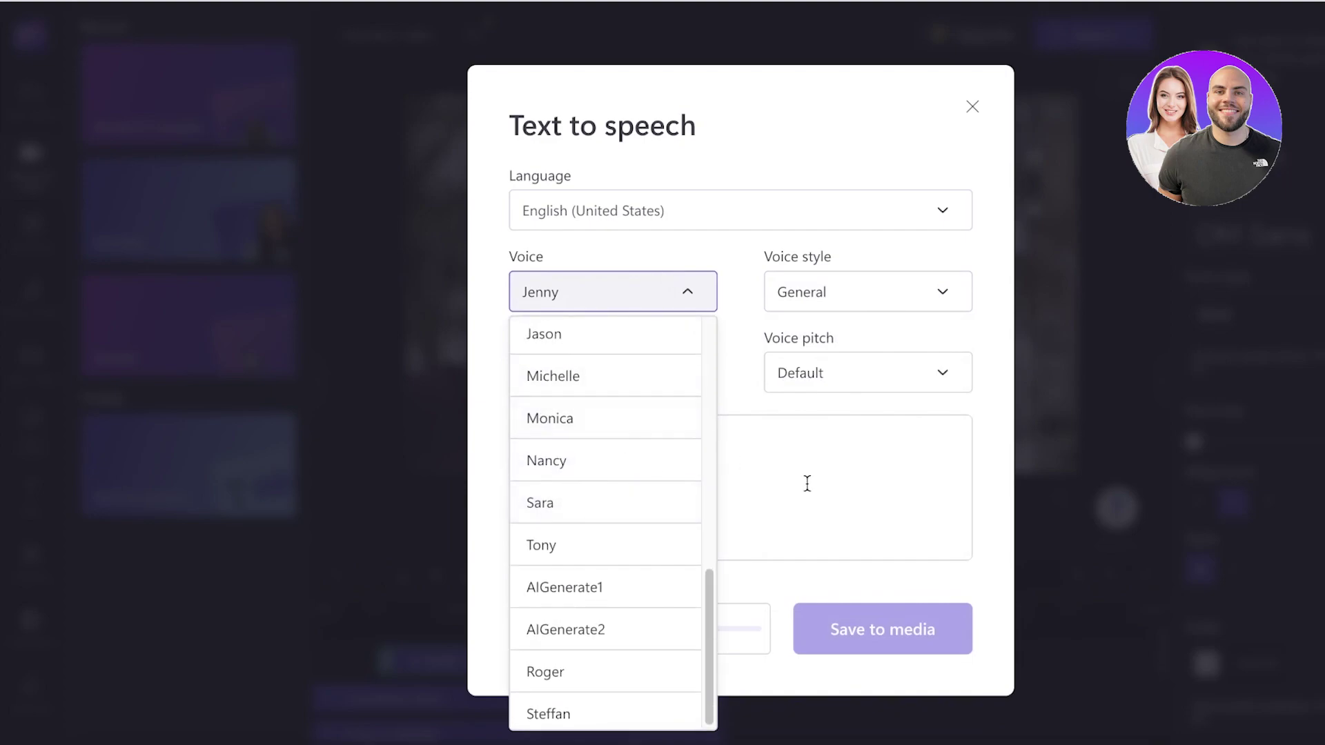
{"action": "left_click", "coordinate": [894, 382]}
{"action": "left_click", "coordinate": [787, 364]}
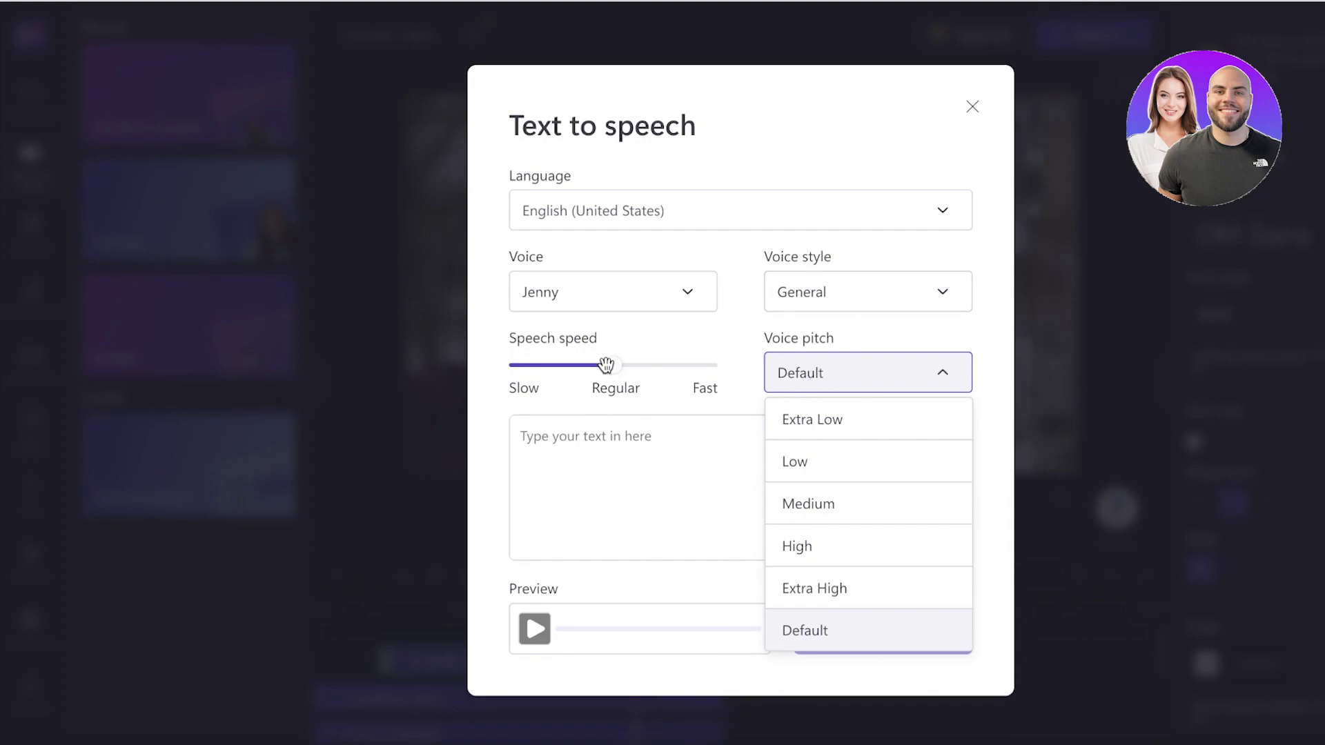
{"action": "left_click", "coordinate": [634, 447]}
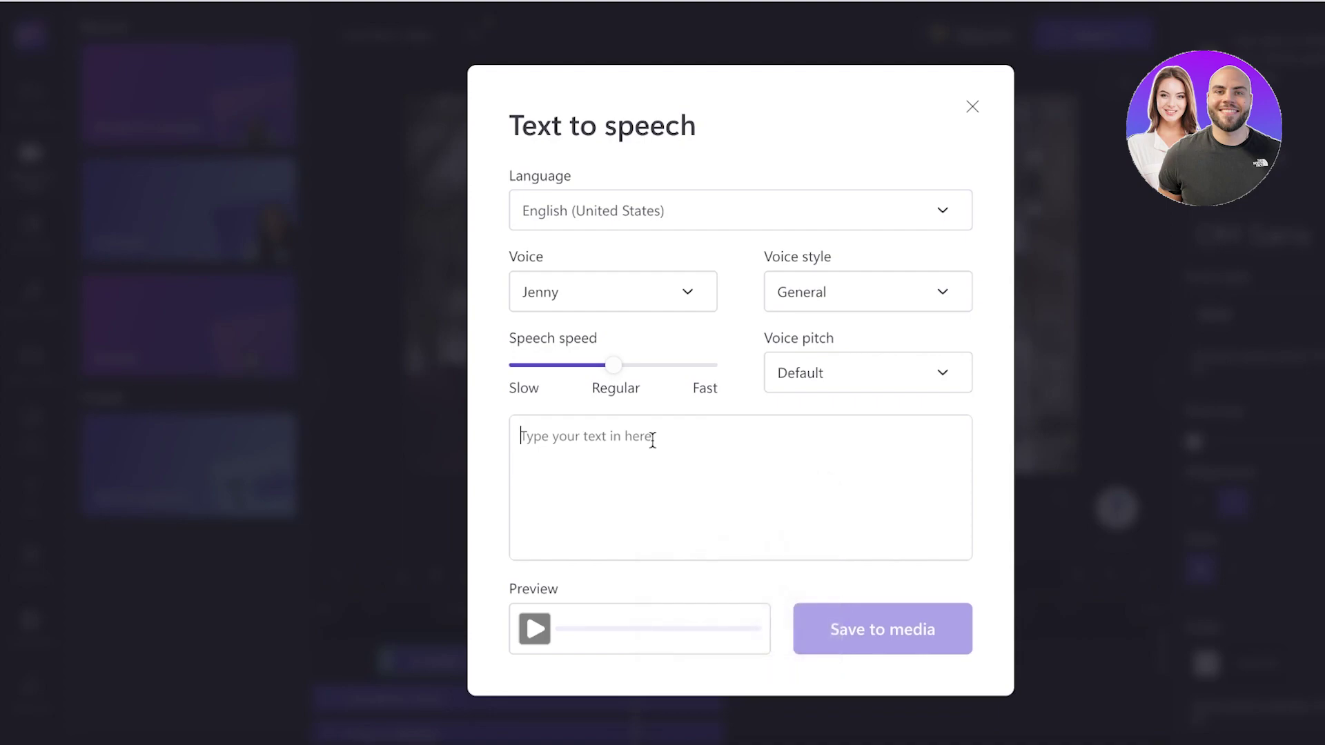
Paste the wildlife preservers greeting as the script, keep Jenny, and close the window.
{"action": "type", "text": "Hi were the wildlife preservers bringing you a glimpse into our work."}
{"action": "left_click", "coordinate": [606, 304]}
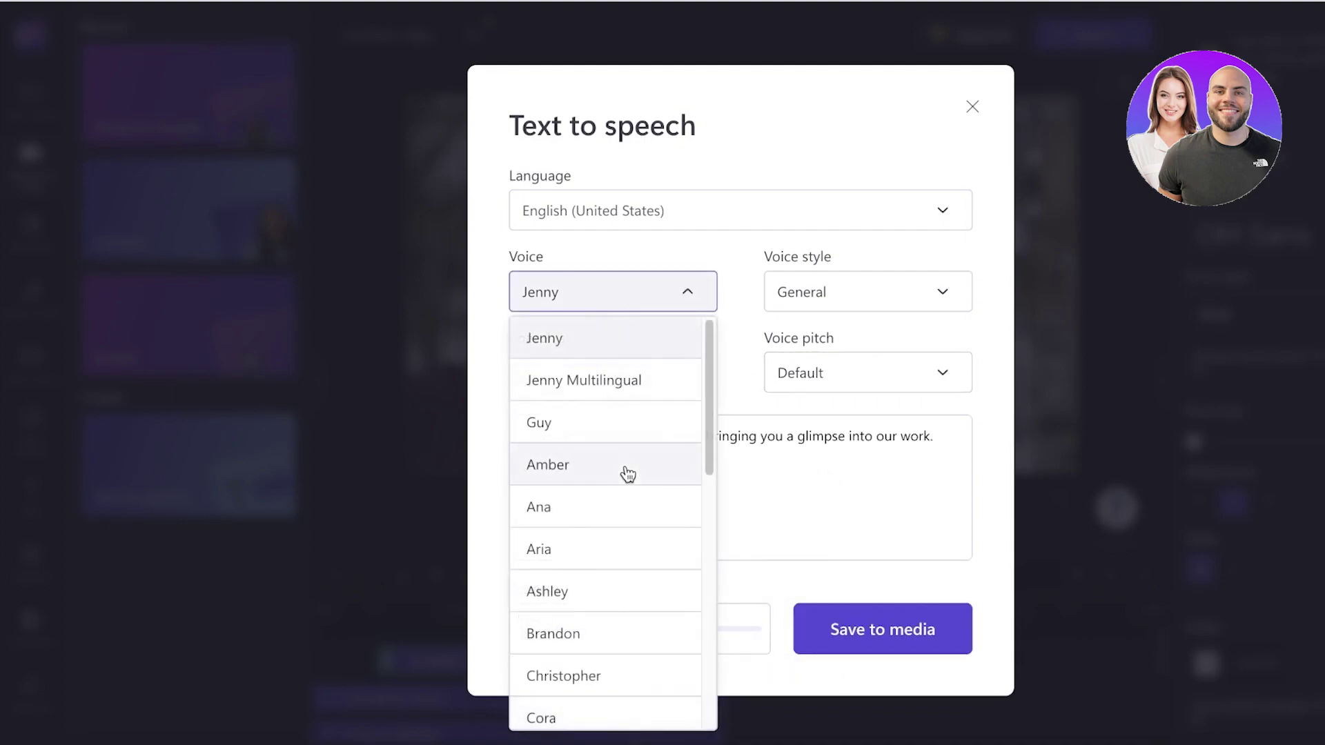
{"action": "left_click", "coordinate": [593, 336]}
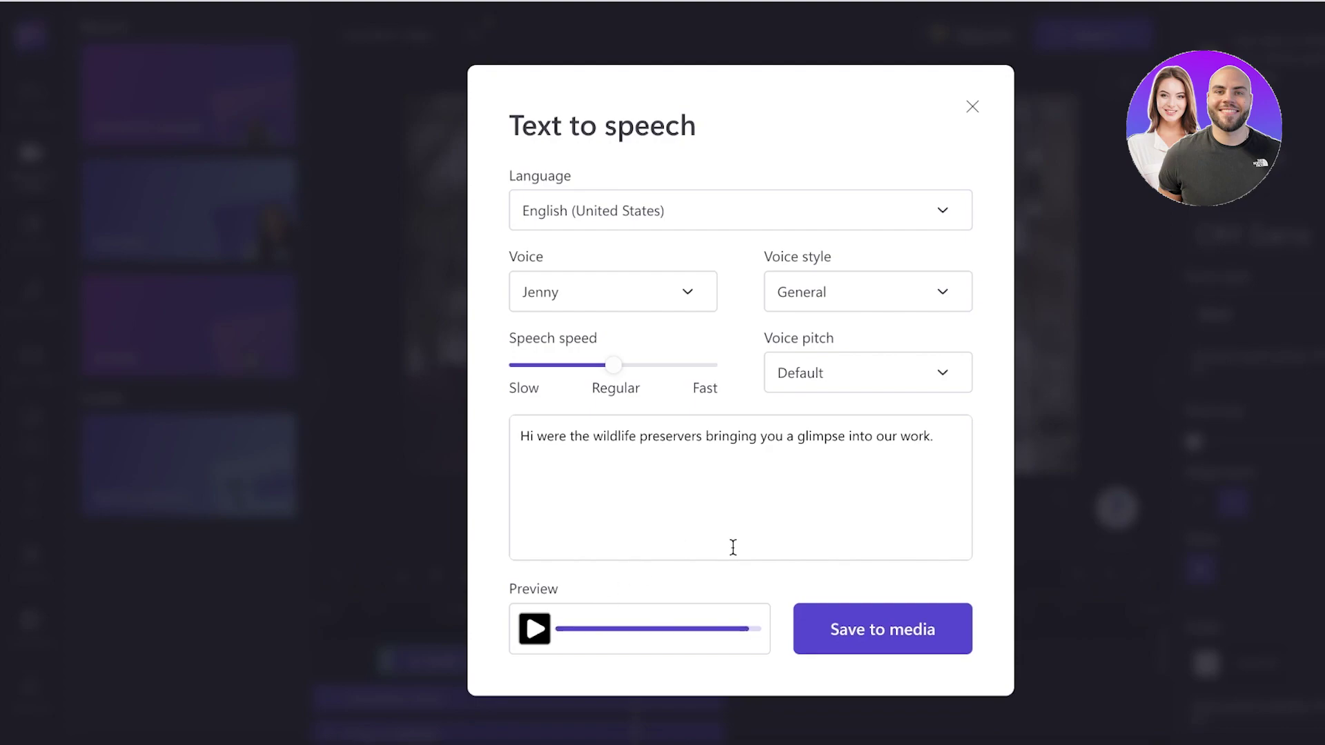
{"action": "left_click", "coordinate": [975, 107]}
{"action": "left_click", "coordinate": [822, 429]}
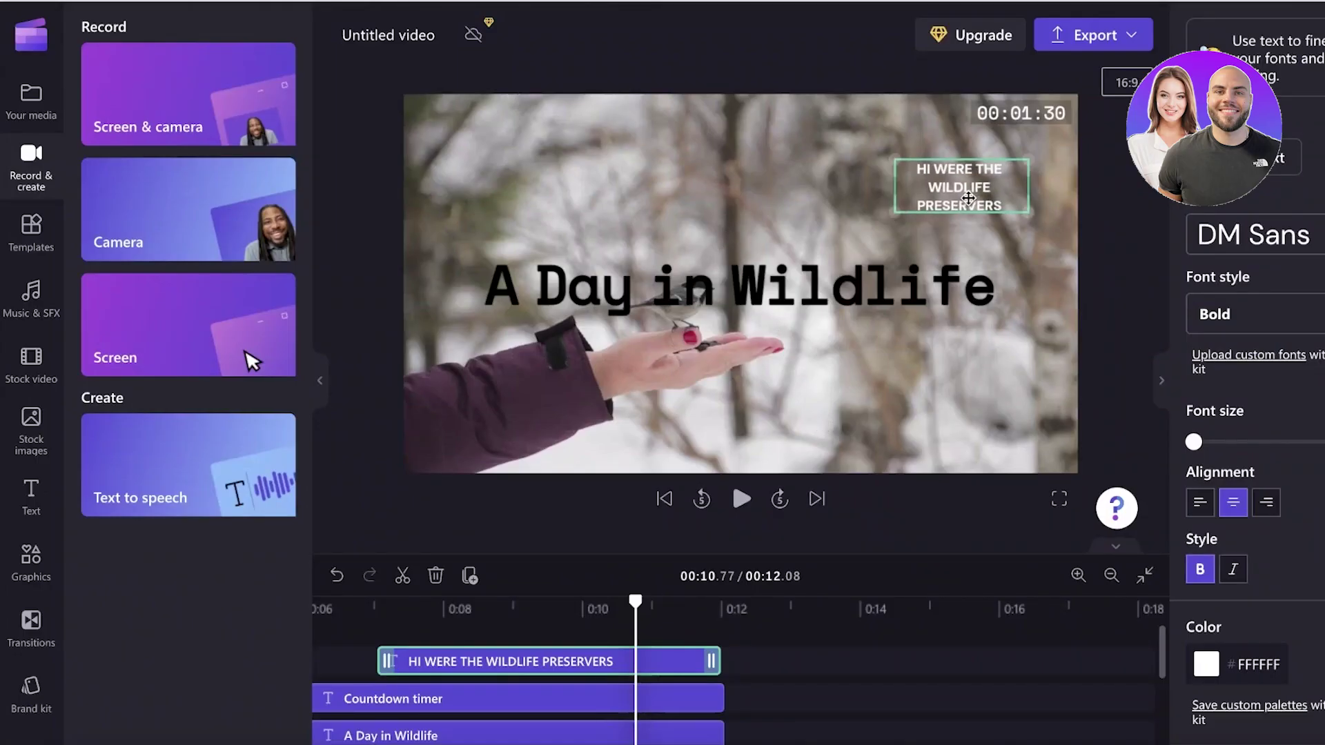
{"action": "left_click_drag", "start_coordinate": [987, 190], "coordinate": [865, 433]}
{"action": "right_click", "coordinate": [855, 425]}
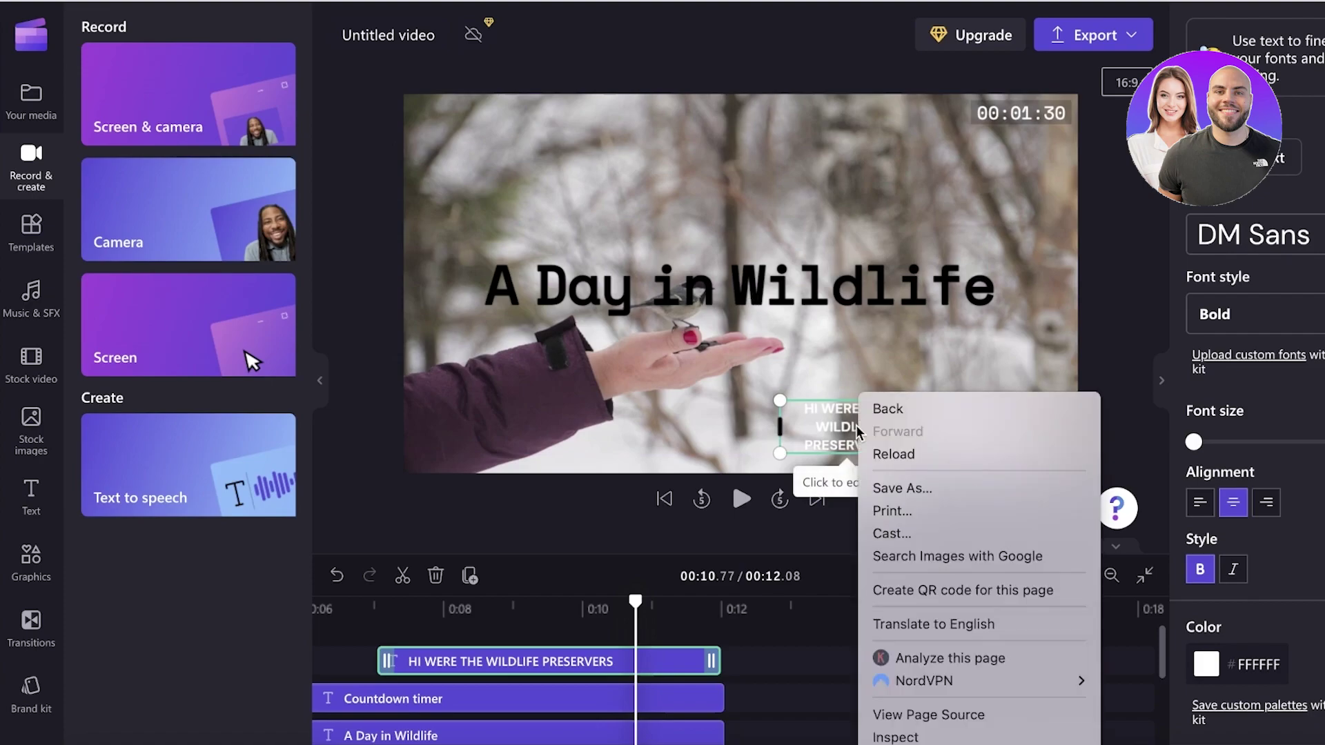
{"action": "left_click", "coordinate": [805, 454]}
{"action": "left_click_drag", "start_coordinate": [780, 453], "coordinate": [1090, 478]}
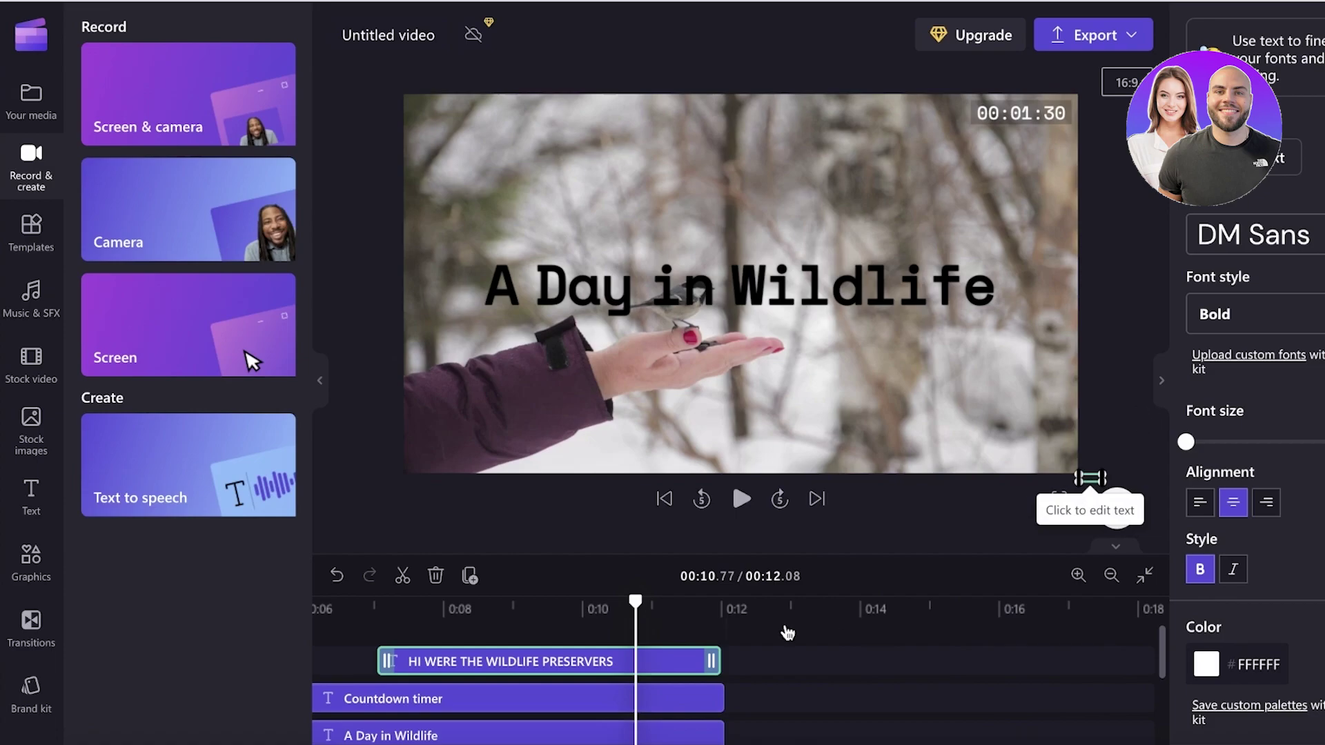
{"action": "right_click", "coordinate": [708, 661]}
{"action": "left_click", "coordinate": [754, 630]}
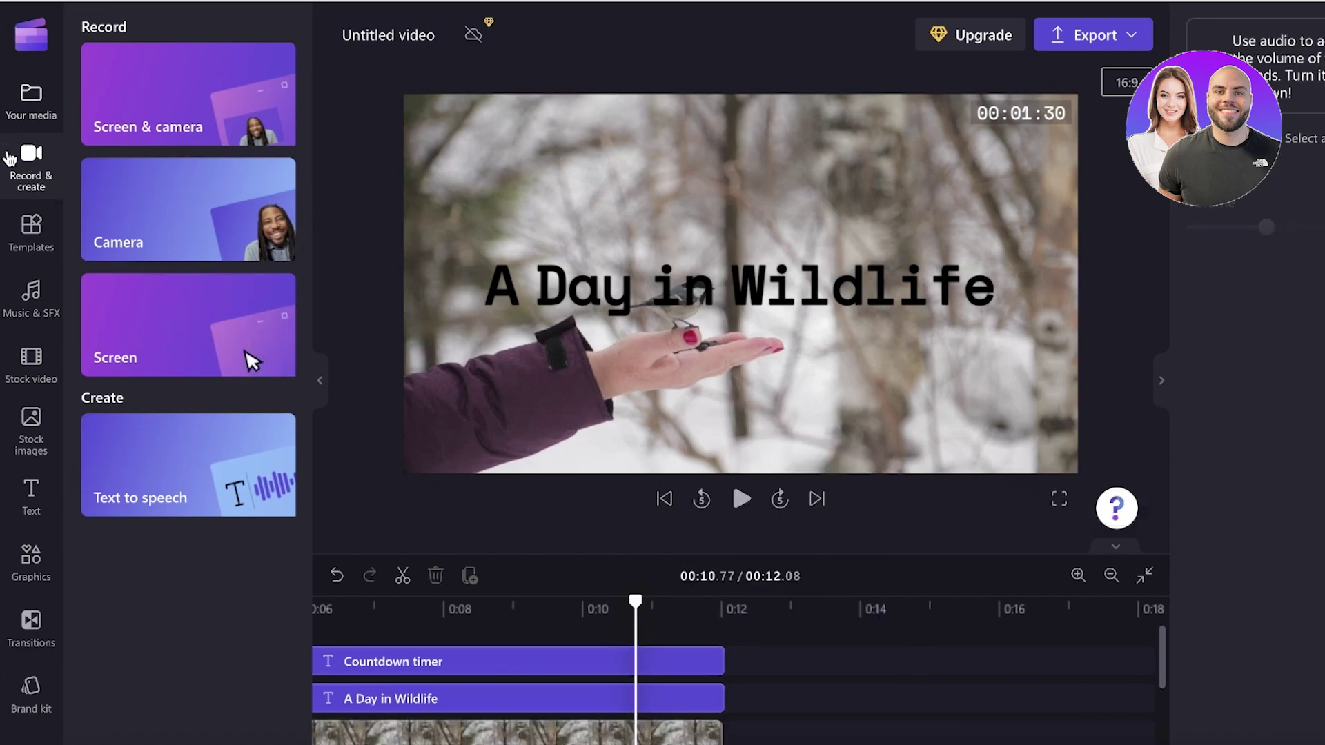
{"action": "left_click", "coordinate": [10, 158]}
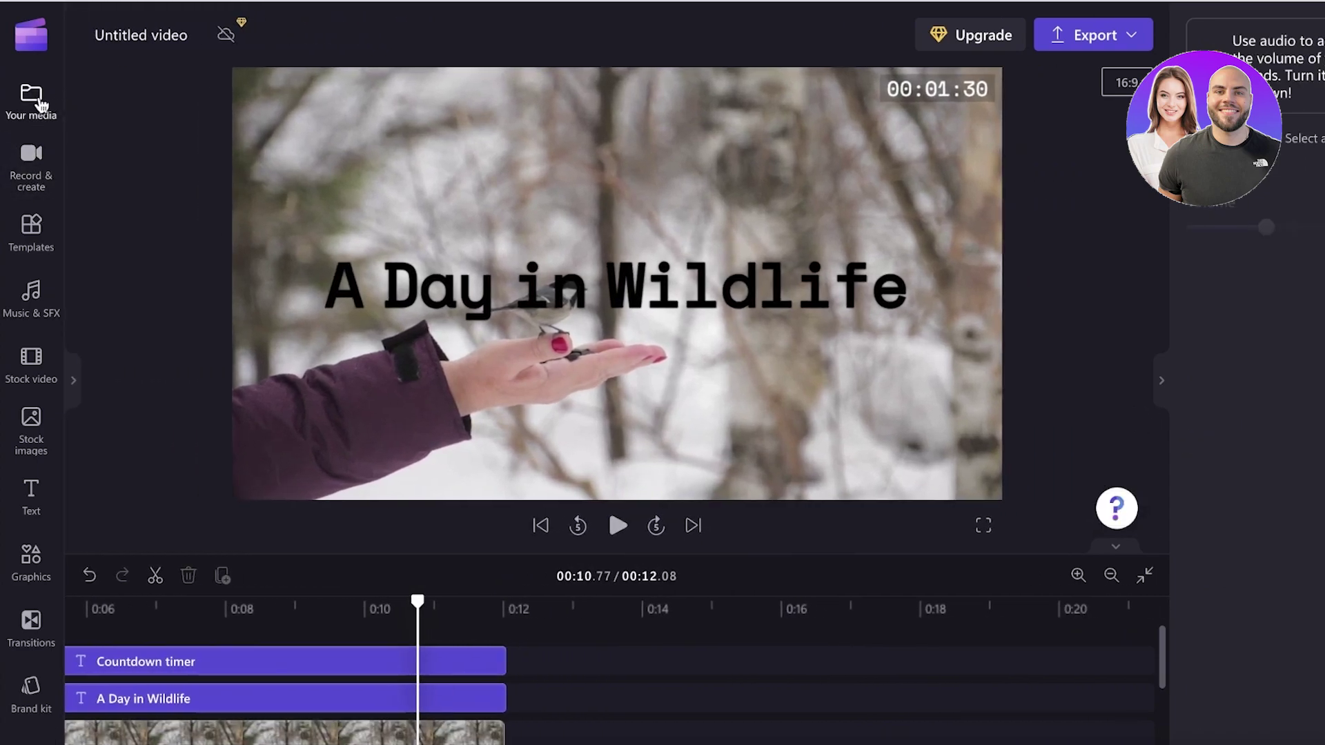
{"action": "left_click", "coordinate": [31, 162]}
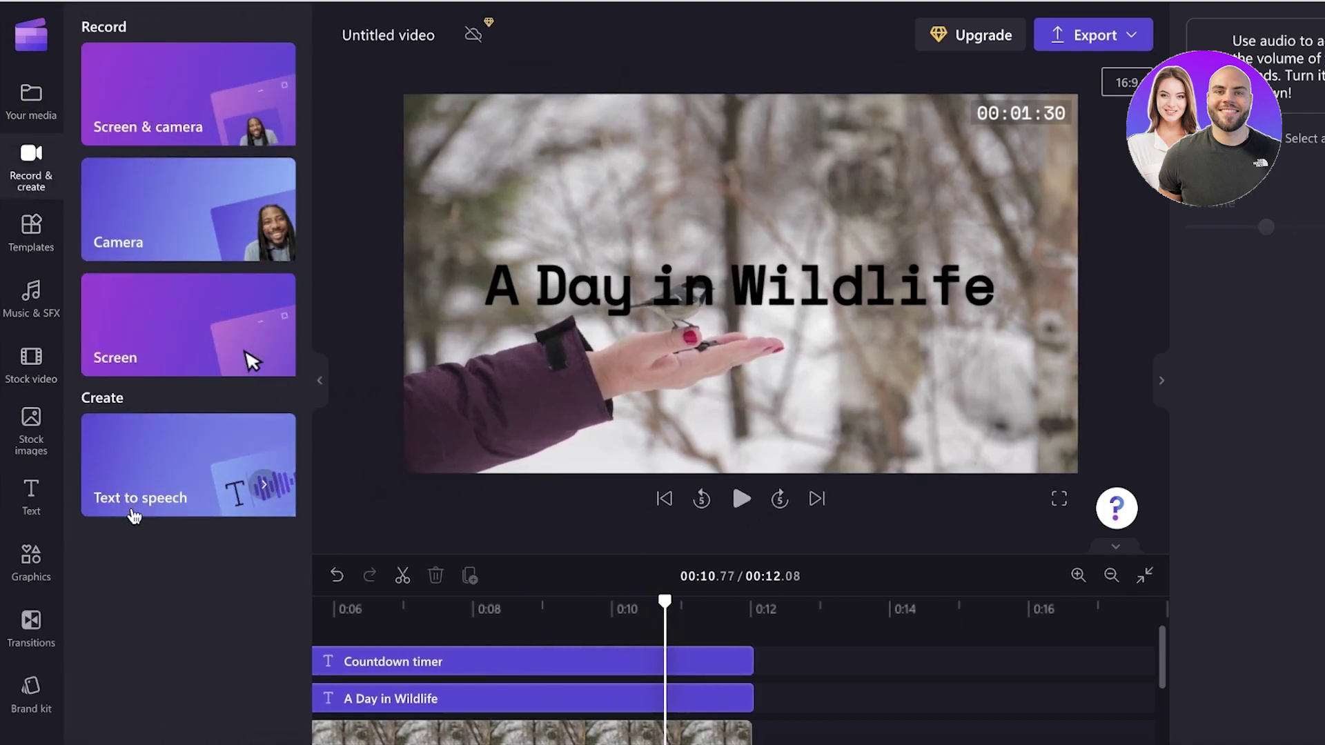
{"action": "left_click", "coordinate": [40, 177]}
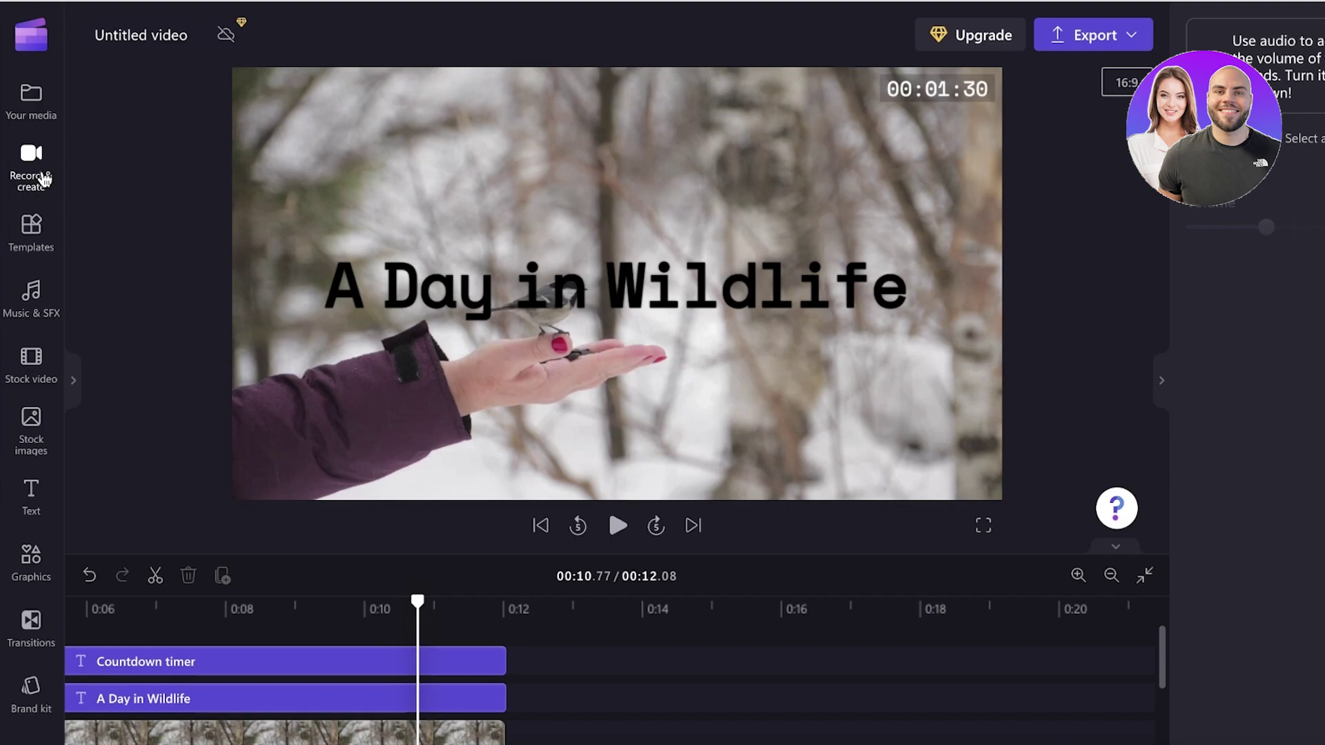
Start an import from Your media, cancel the file picker, and show the Record & create options.
{"action": "left_click", "coordinate": [31, 100]}
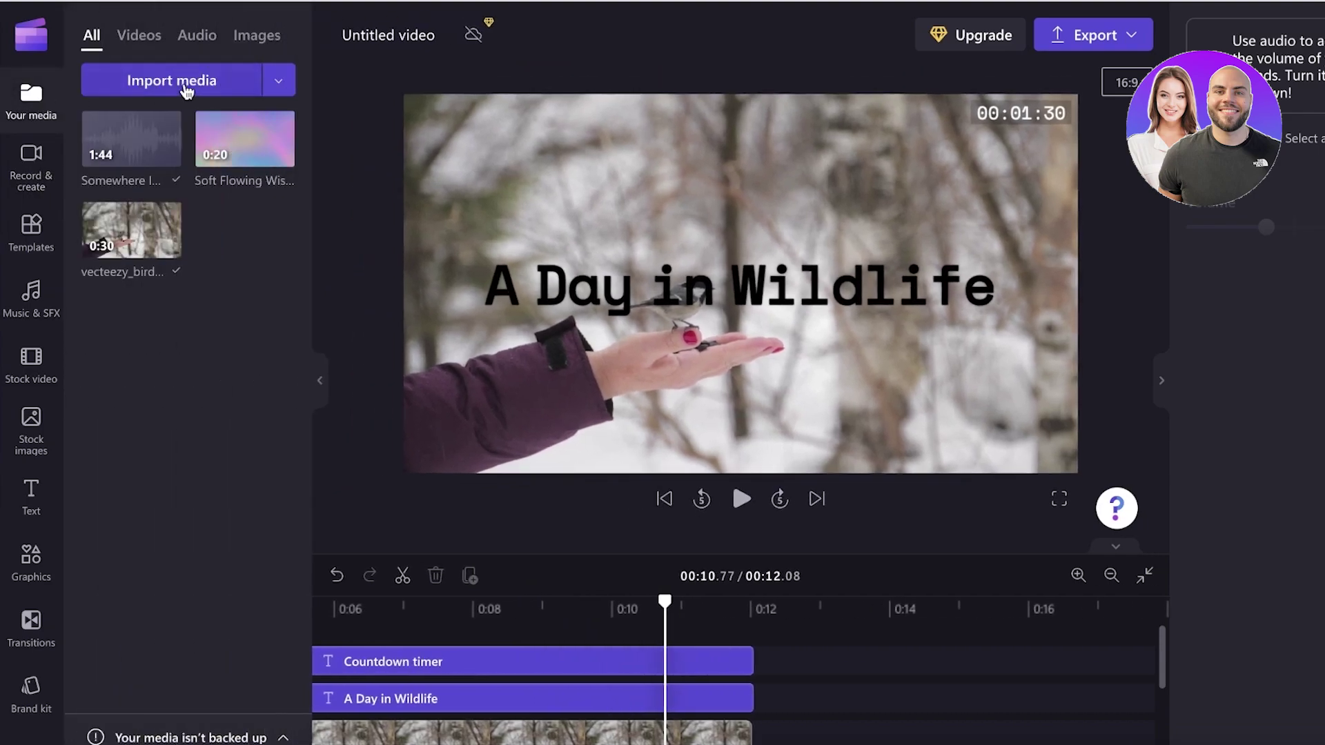
{"action": "left_click", "coordinate": [186, 87]}
{"action": "scroll", "coordinate": [414, 483], "scroll_direction": "down", "scroll_amount": 5}
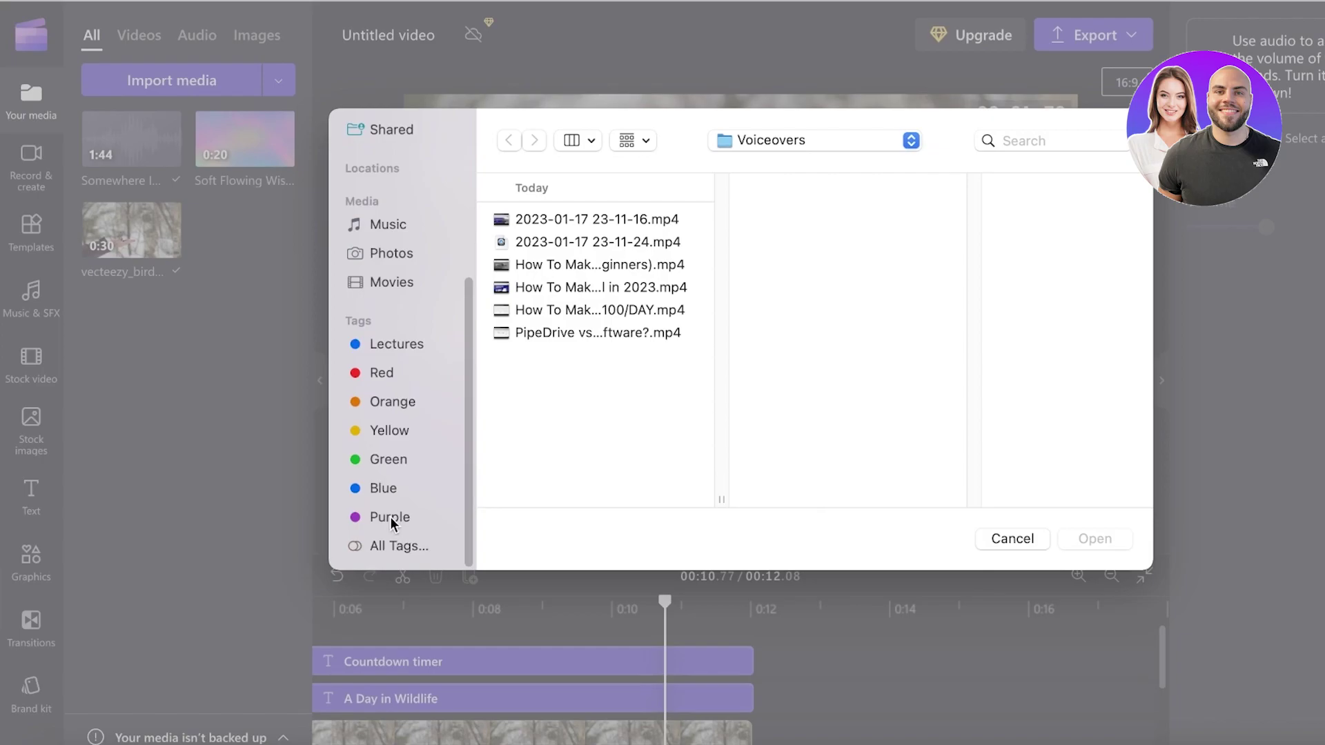
{"action": "scroll", "coordinate": [456, 519], "scroll_direction": "up", "scroll_amount": 5}
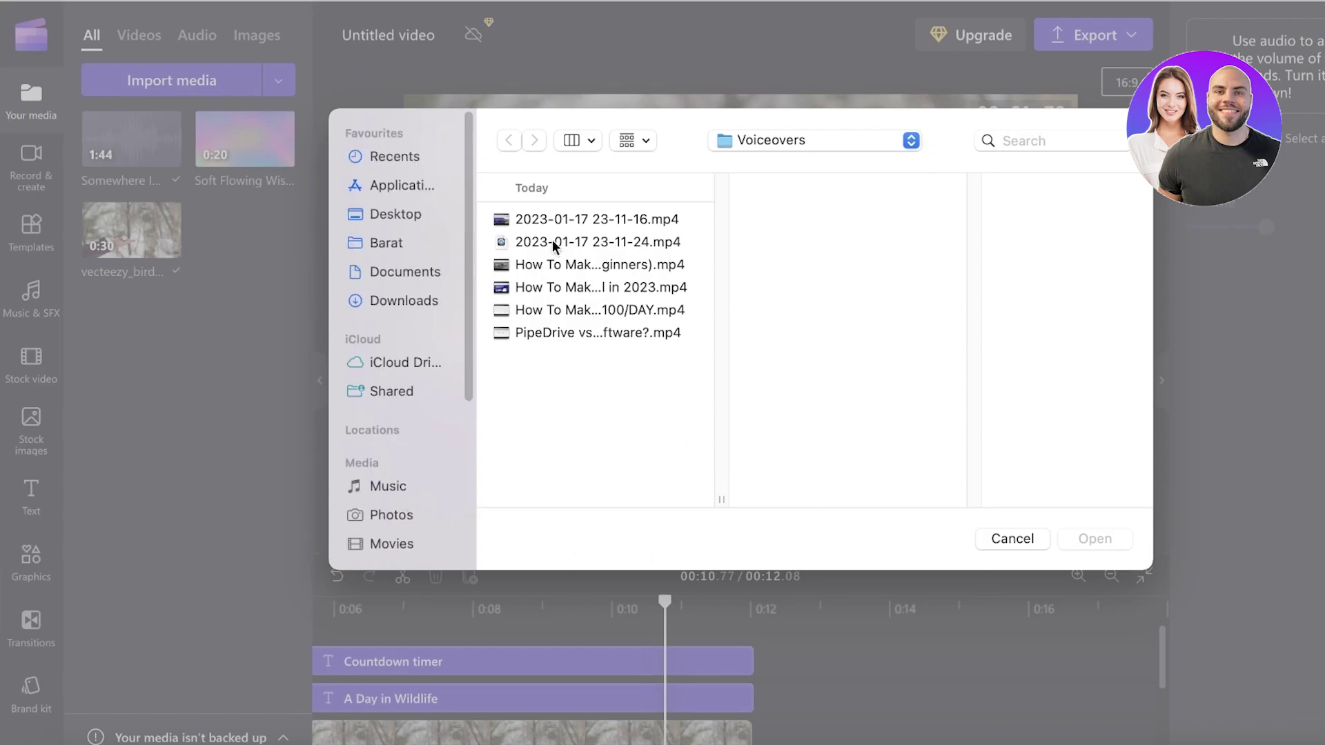
{"action": "left_click", "coordinate": [1029, 546]}
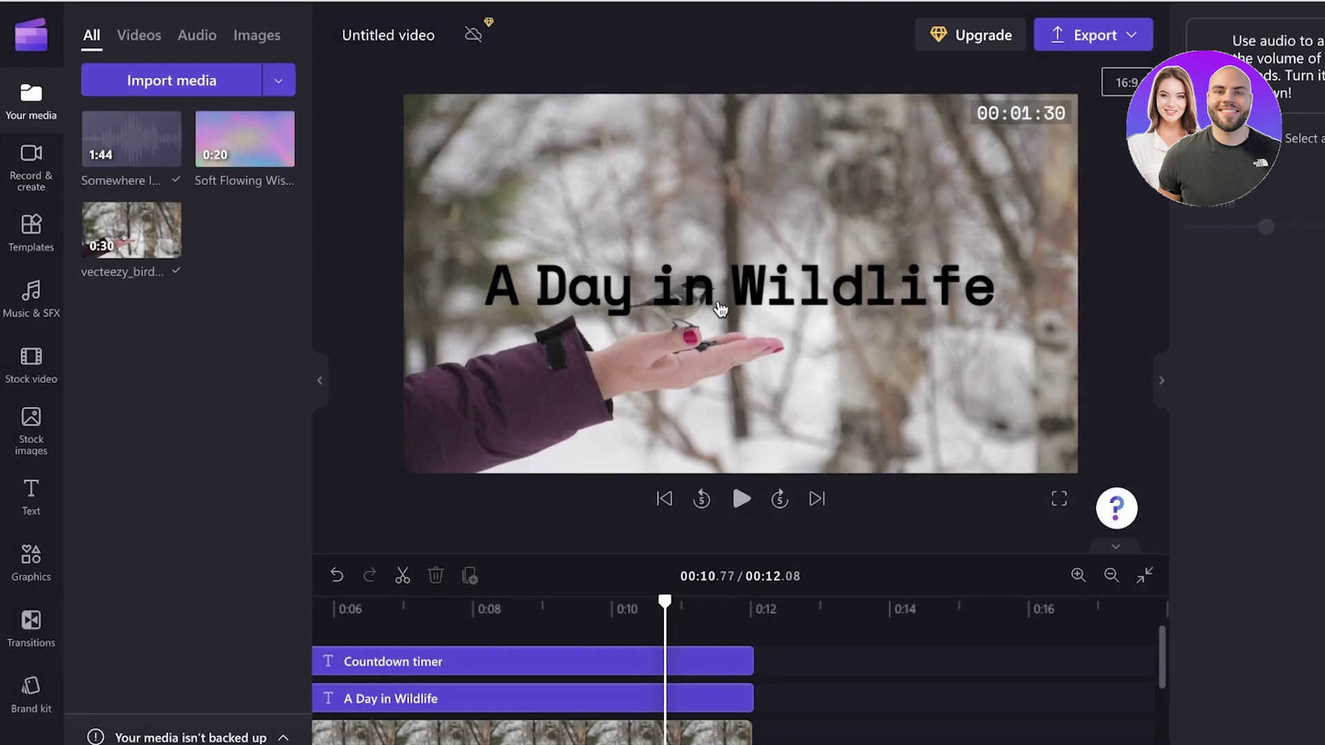
{"action": "left_click", "coordinate": [32, 160]}
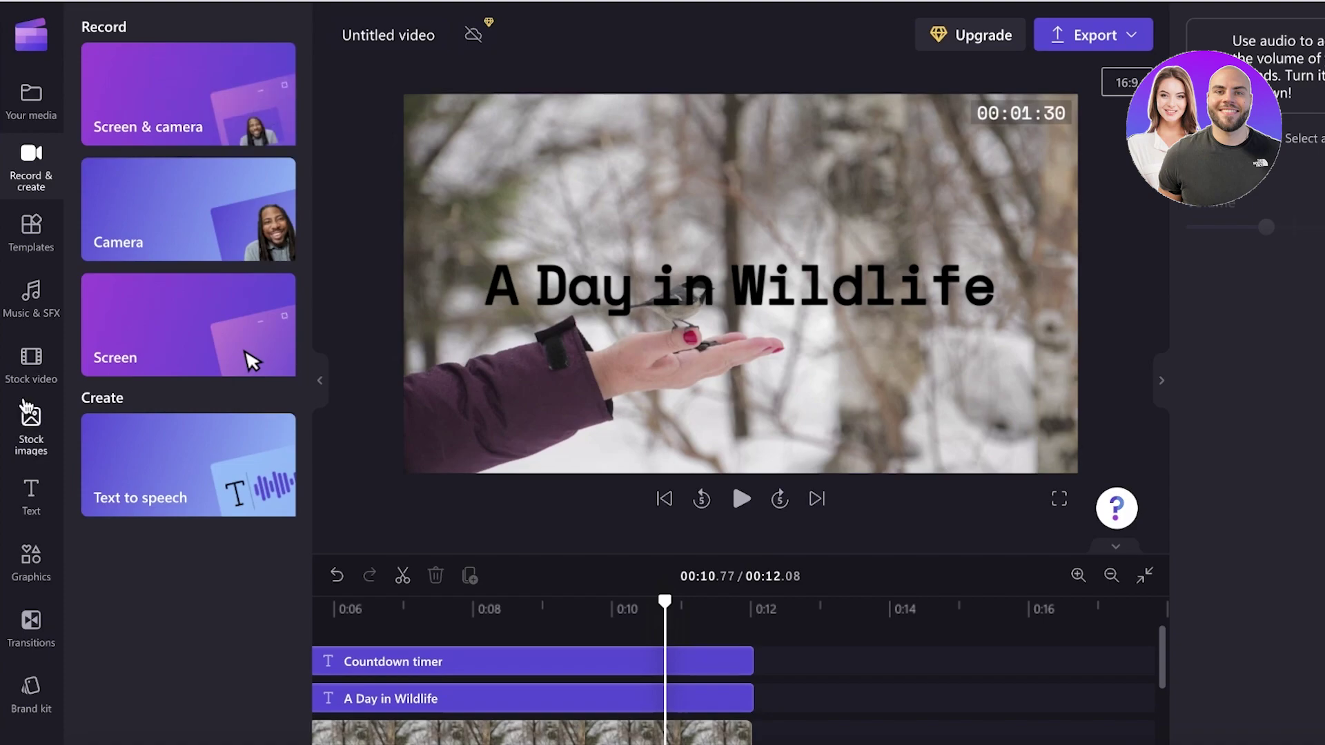
Open Templates, choose the YouTube category, and scroll through its intro and outro cards.
{"action": "left_click", "coordinate": [40, 238]}
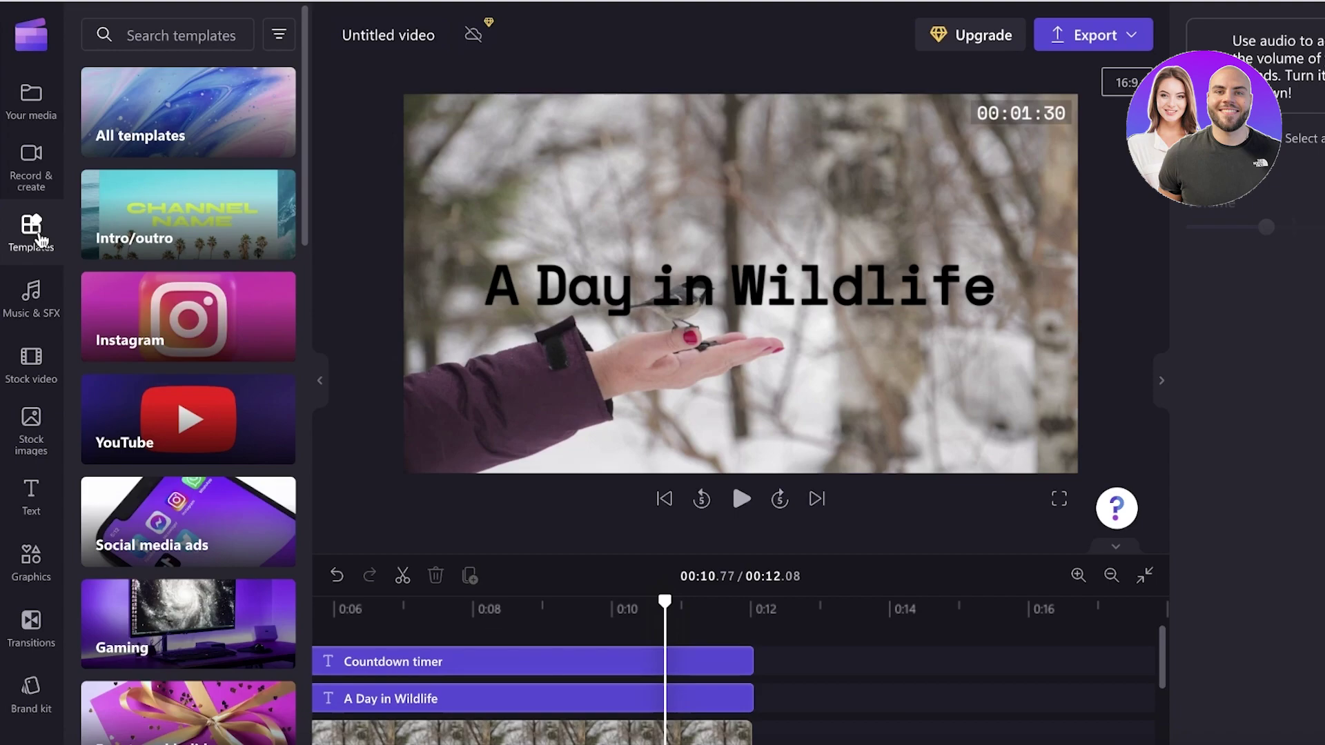
{"action": "scroll", "coordinate": [188, 414], "scroll_direction": "down", "scroll_amount": 5}
{"action": "scroll", "coordinate": [187, 414], "scroll_direction": "up", "scroll_amount": 5}
{"action": "left_click", "coordinate": [203, 432]}
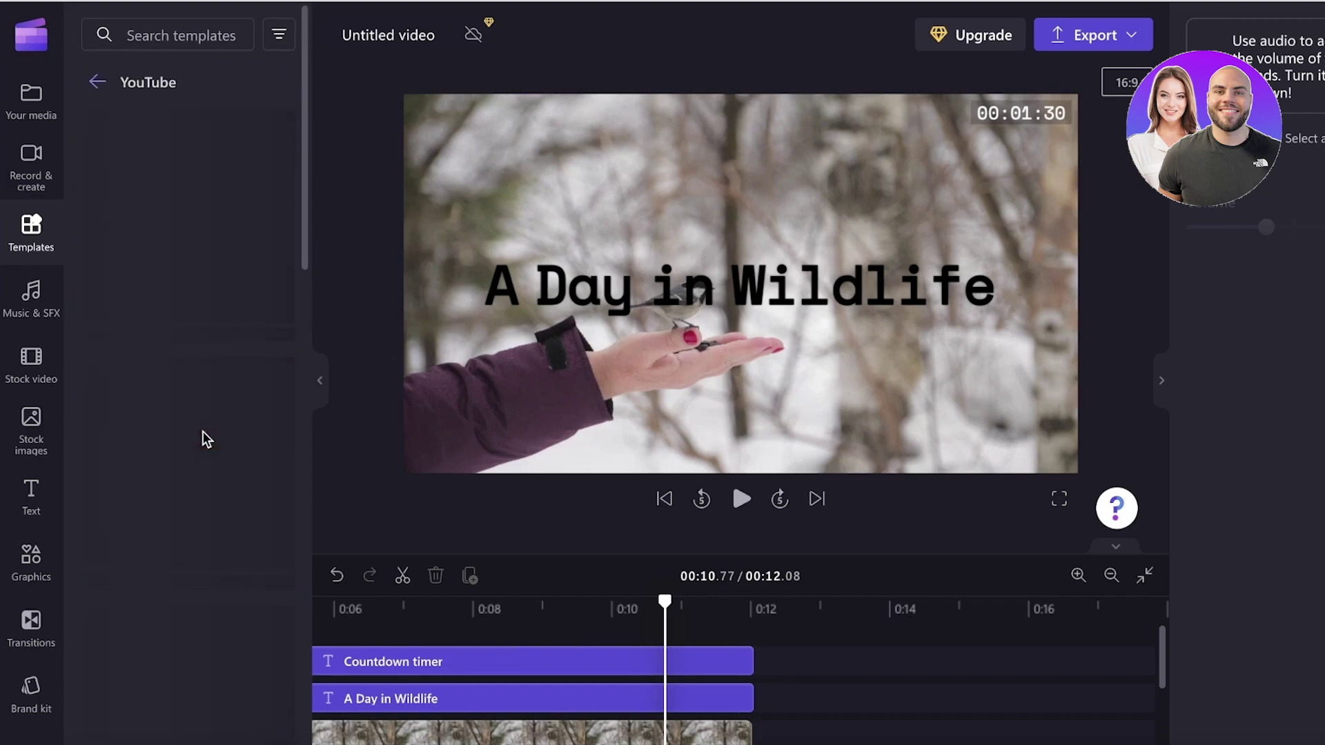
{"action": "mouse_move", "coordinate": [227, 160]}
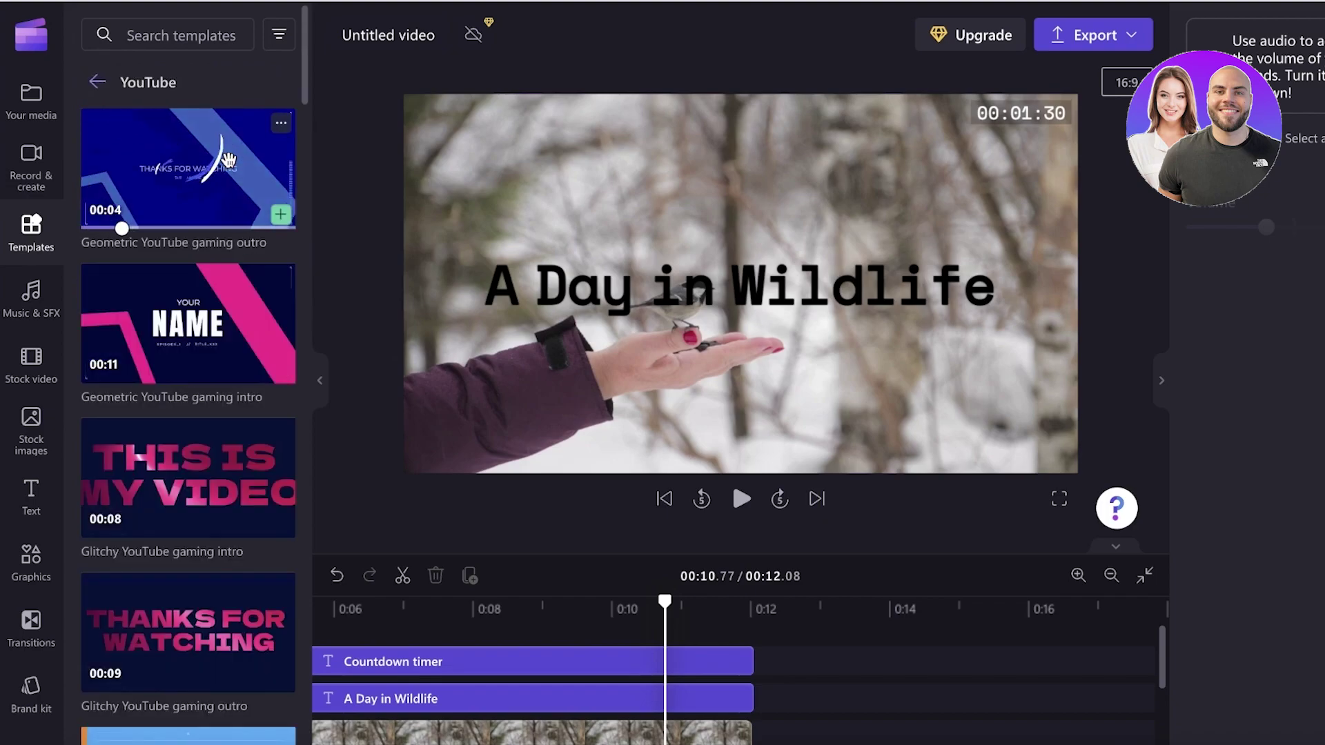
{"action": "scroll", "coordinate": [216, 373], "scroll_direction": "down", "scroll_amount": 8}
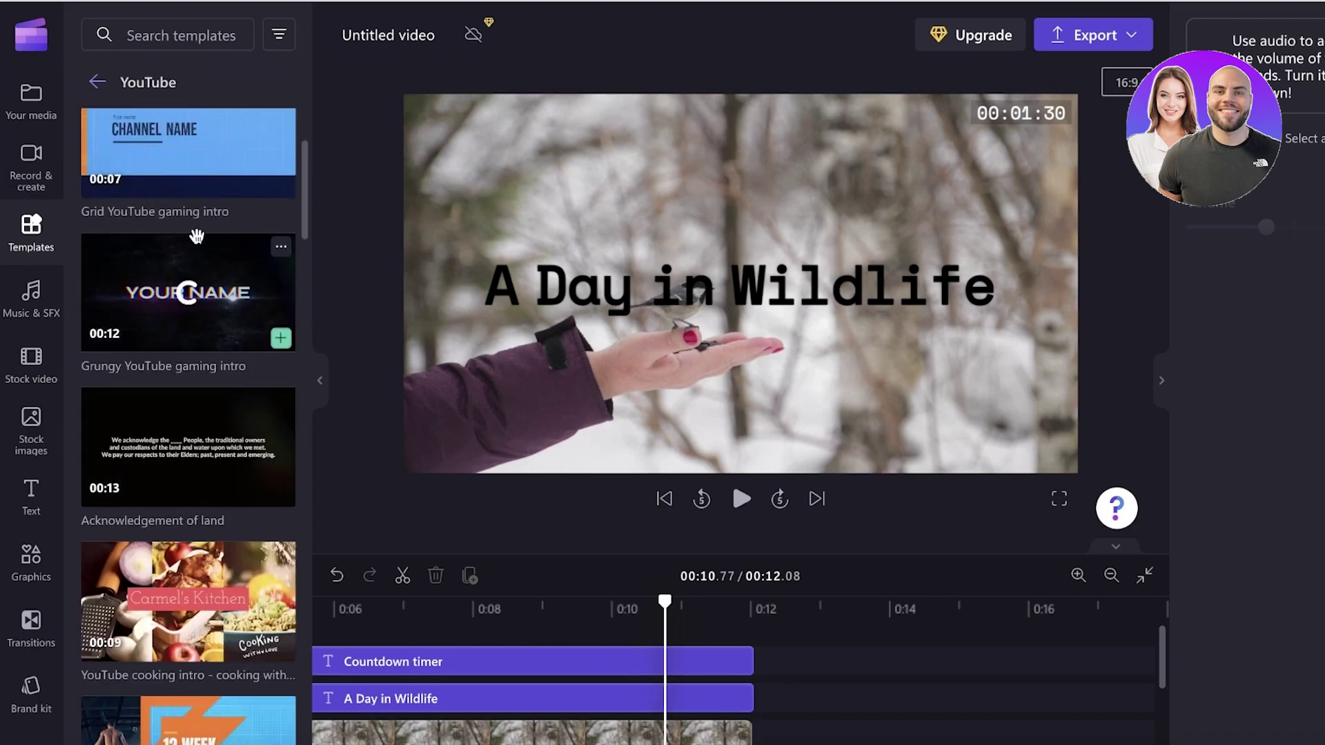
{"action": "scroll", "coordinate": [200, 227], "scroll_direction": "down", "scroll_amount": 5}
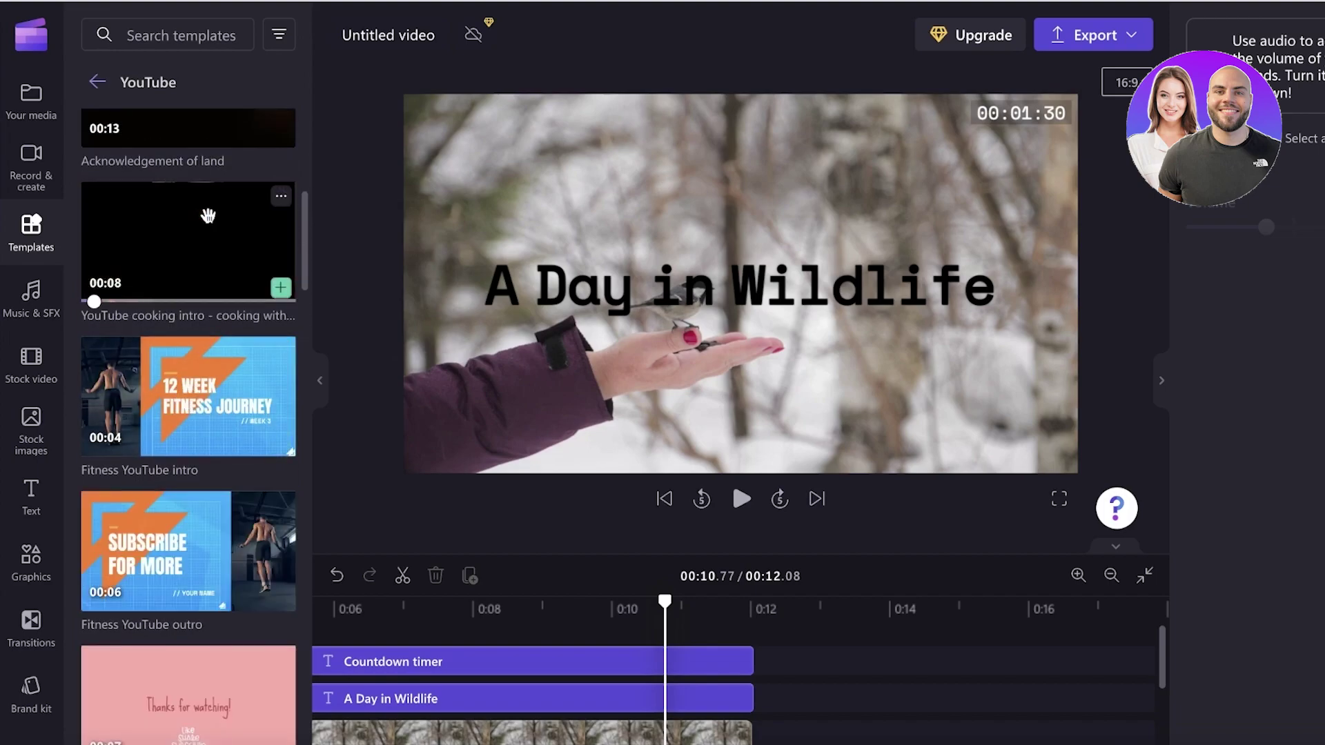
{"action": "scroll", "coordinate": [208, 216], "scroll_direction": "down", "scroll_amount": 10}
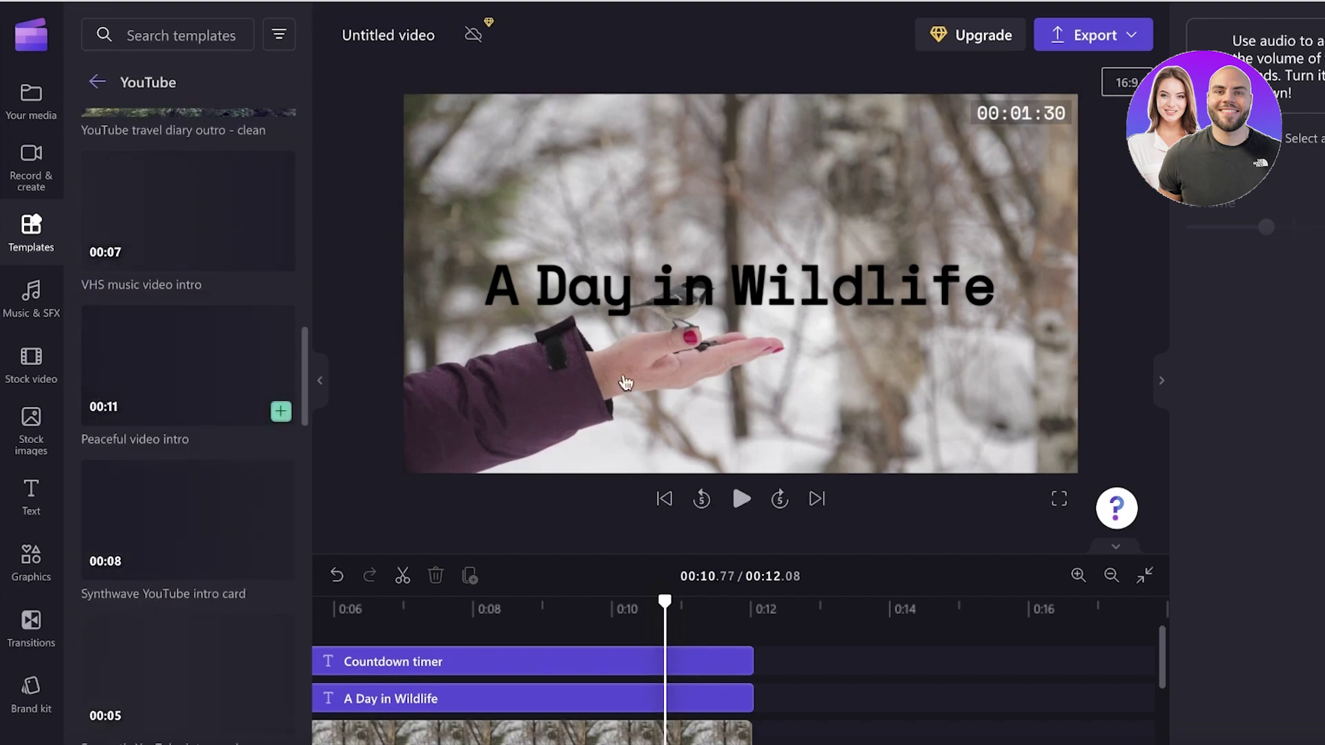
{"action": "scroll", "coordinate": [185, 292], "scroll_direction": "down", "scroll_amount": 4}
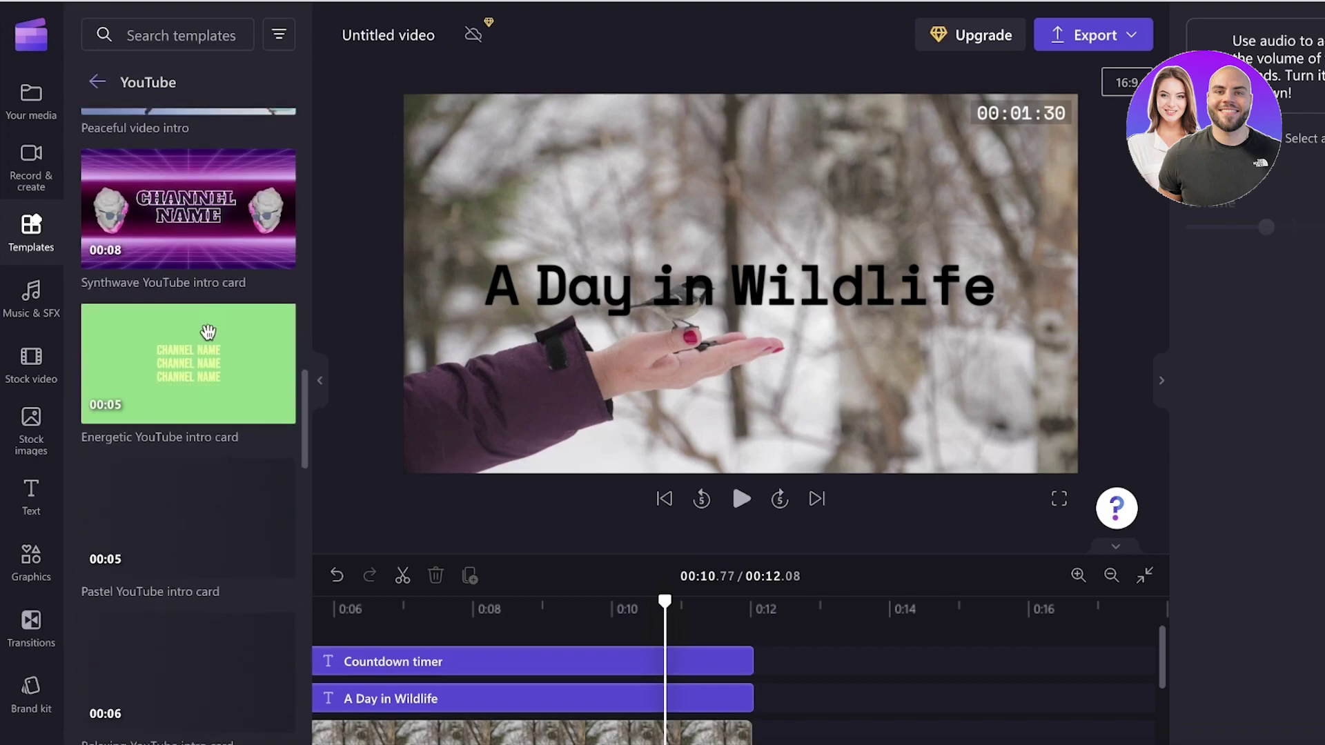
{"action": "mouse_move", "coordinate": [208, 332]}
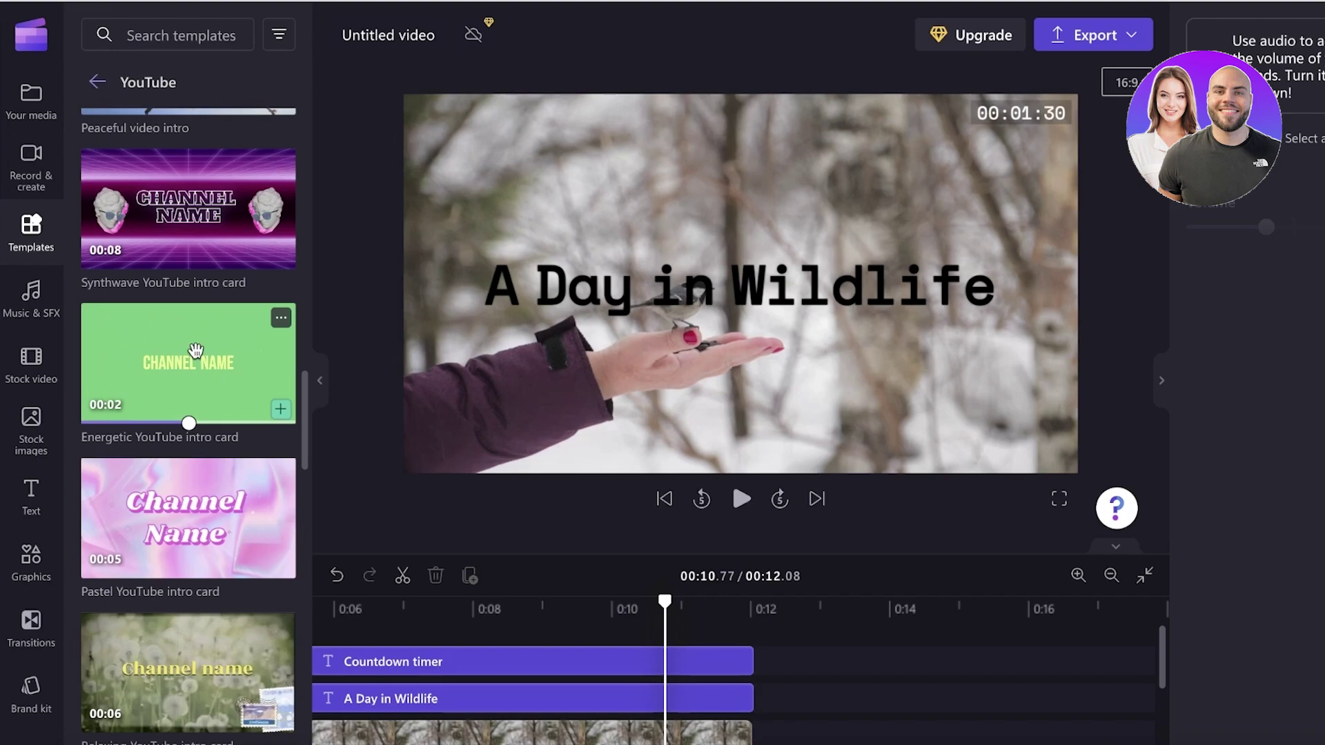
{"action": "scroll", "coordinate": [201, 353], "scroll_direction": "down", "scroll_amount": 7}
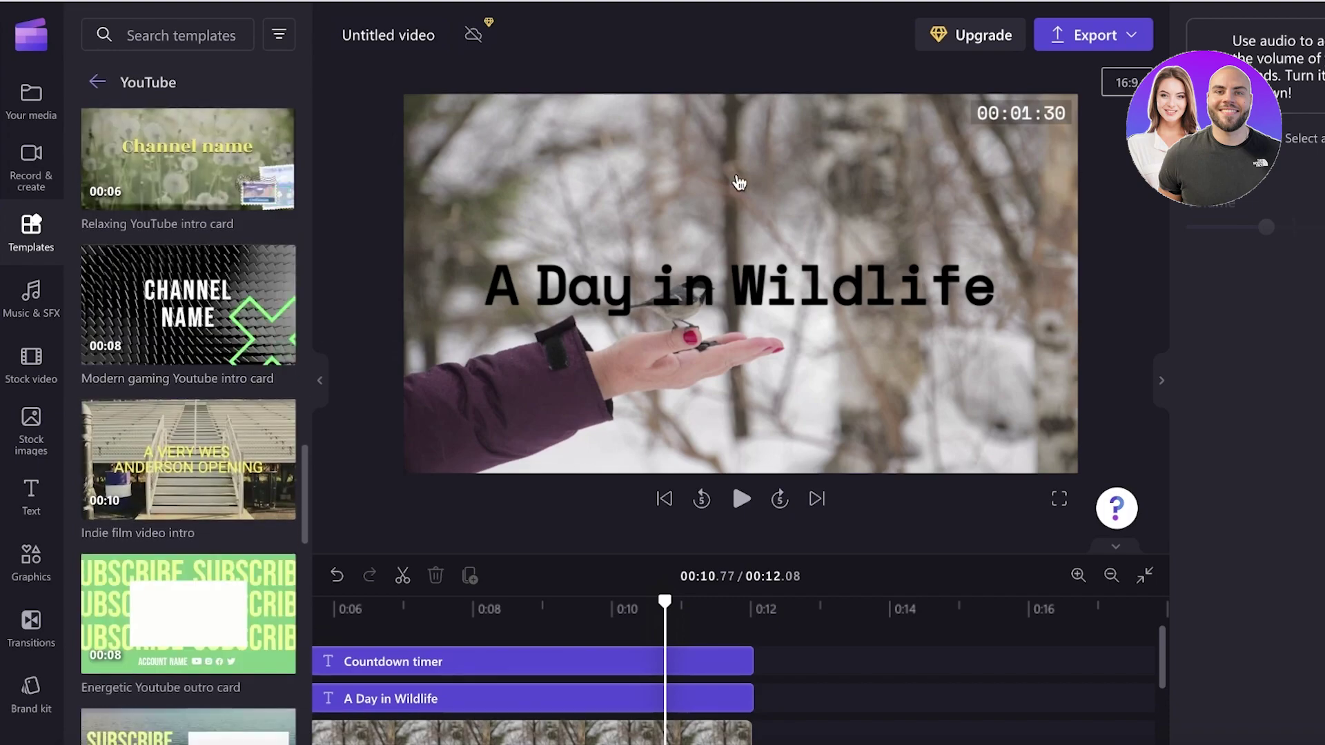
Play the wildlife video and pause it at 00:08.00.
{"action": "left_click", "coordinate": [620, 200]}
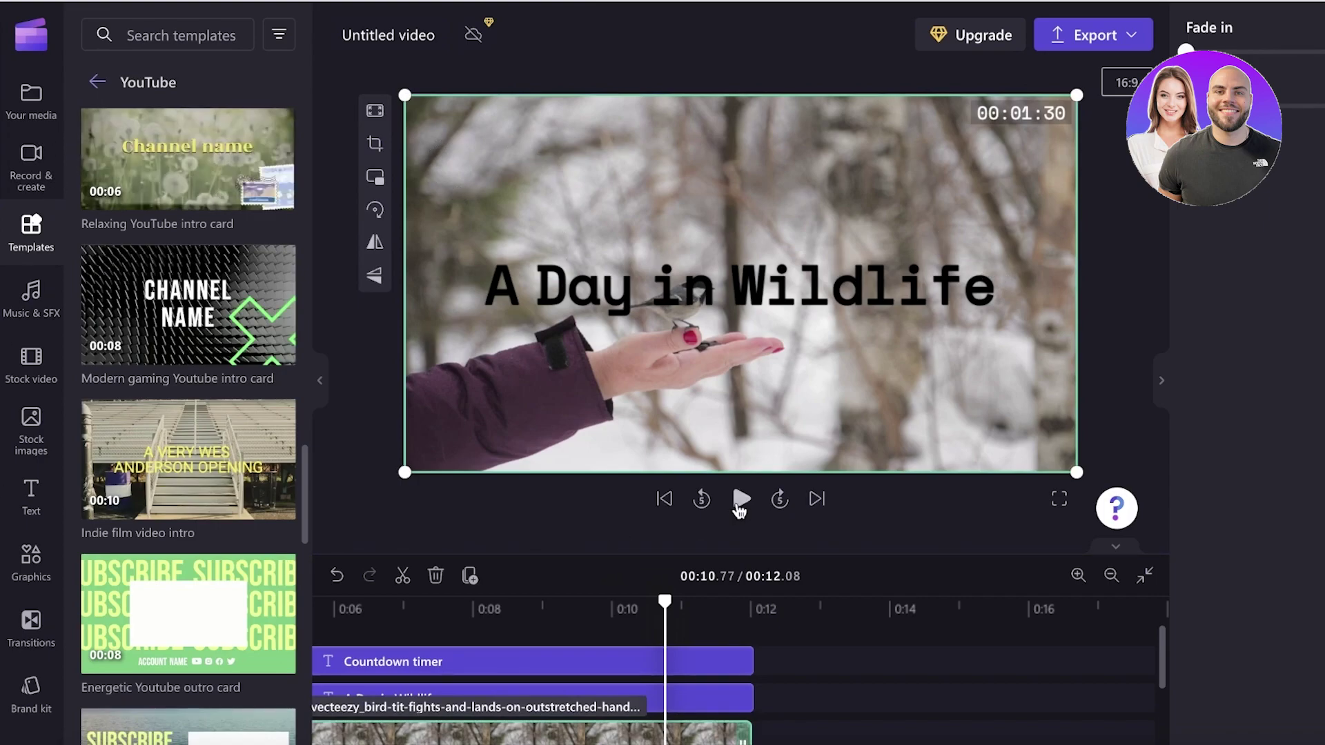
{"action": "left_click", "coordinate": [739, 508]}
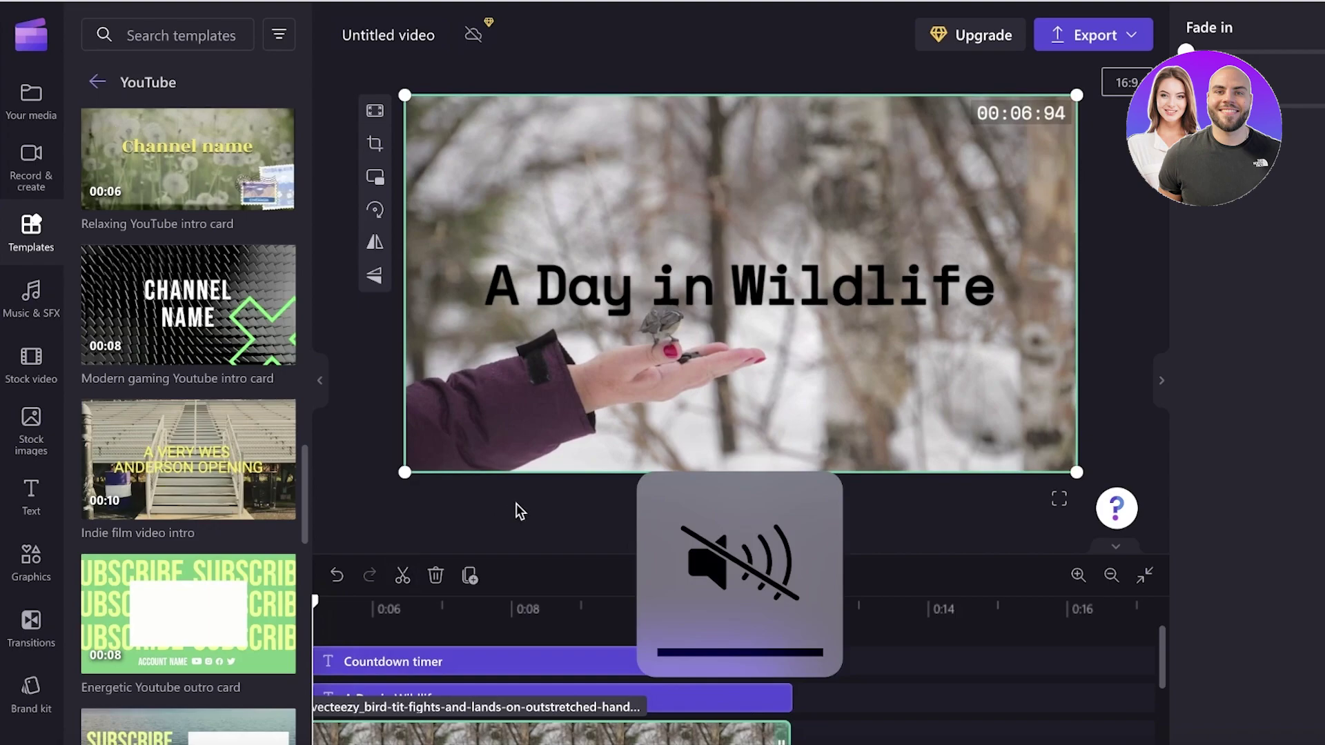
{"action": "left_click", "coordinate": [509, 531]}
{"action": "left_click", "coordinate": [739, 502]}
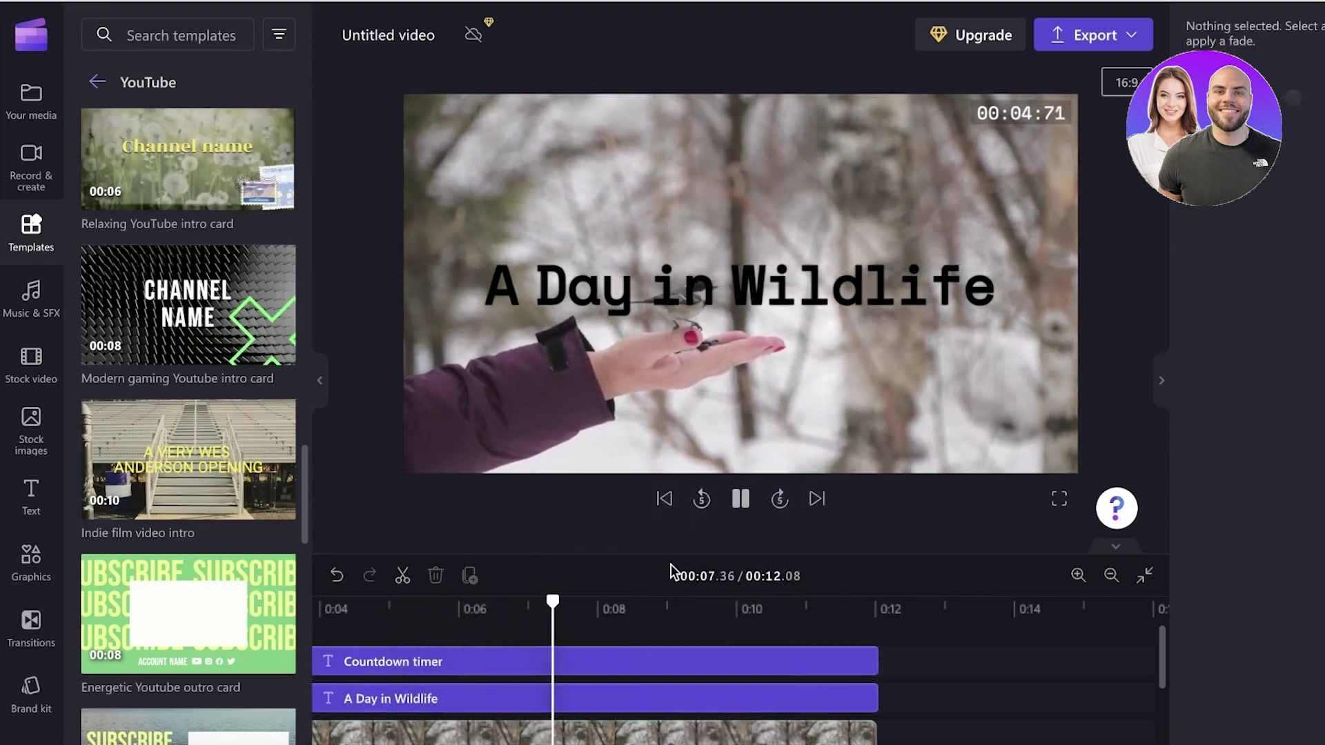
{"action": "left_click", "coordinate": [740, 498]}
Go through Your media and Stock images to the Stock video library.
{"action": "left_click", "coordinate": [28, 103]}
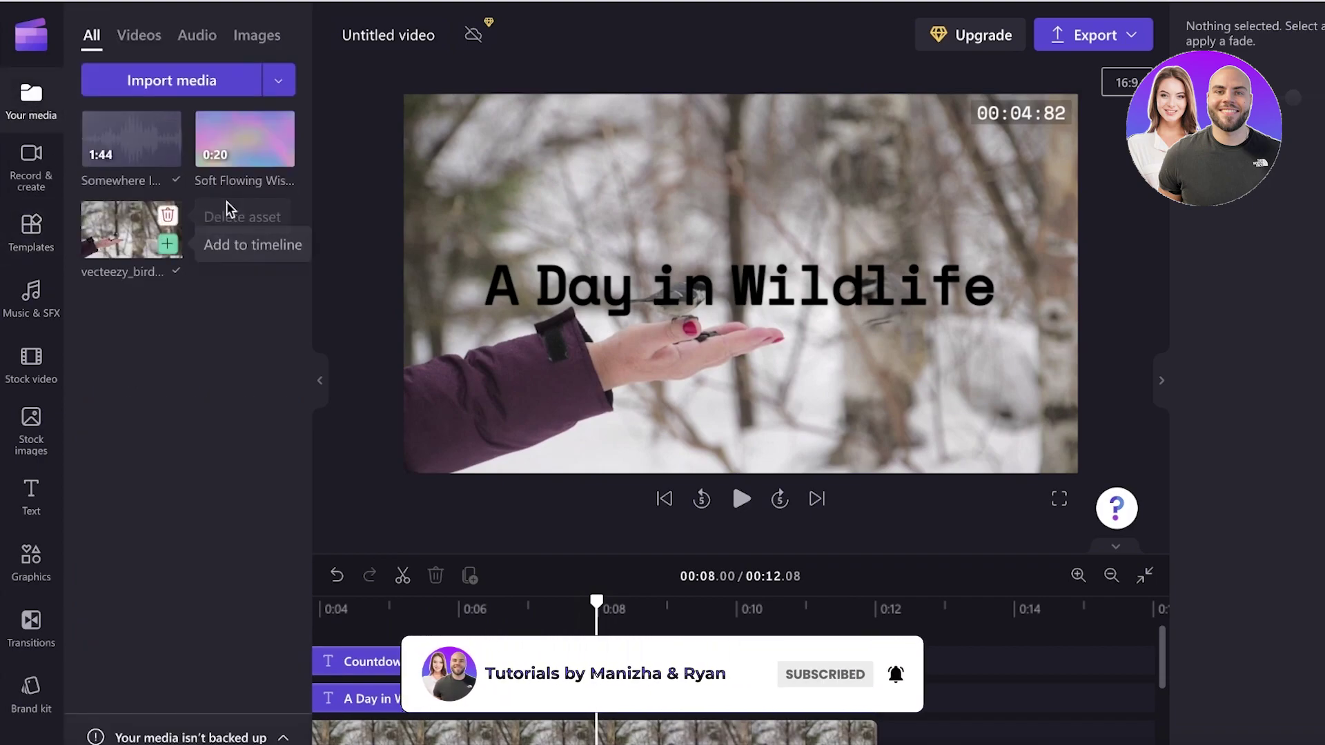
{"action": "left_click", "coordinate": [31, 428]}
{"action": "left_click", "coordinate": [31, 369]}
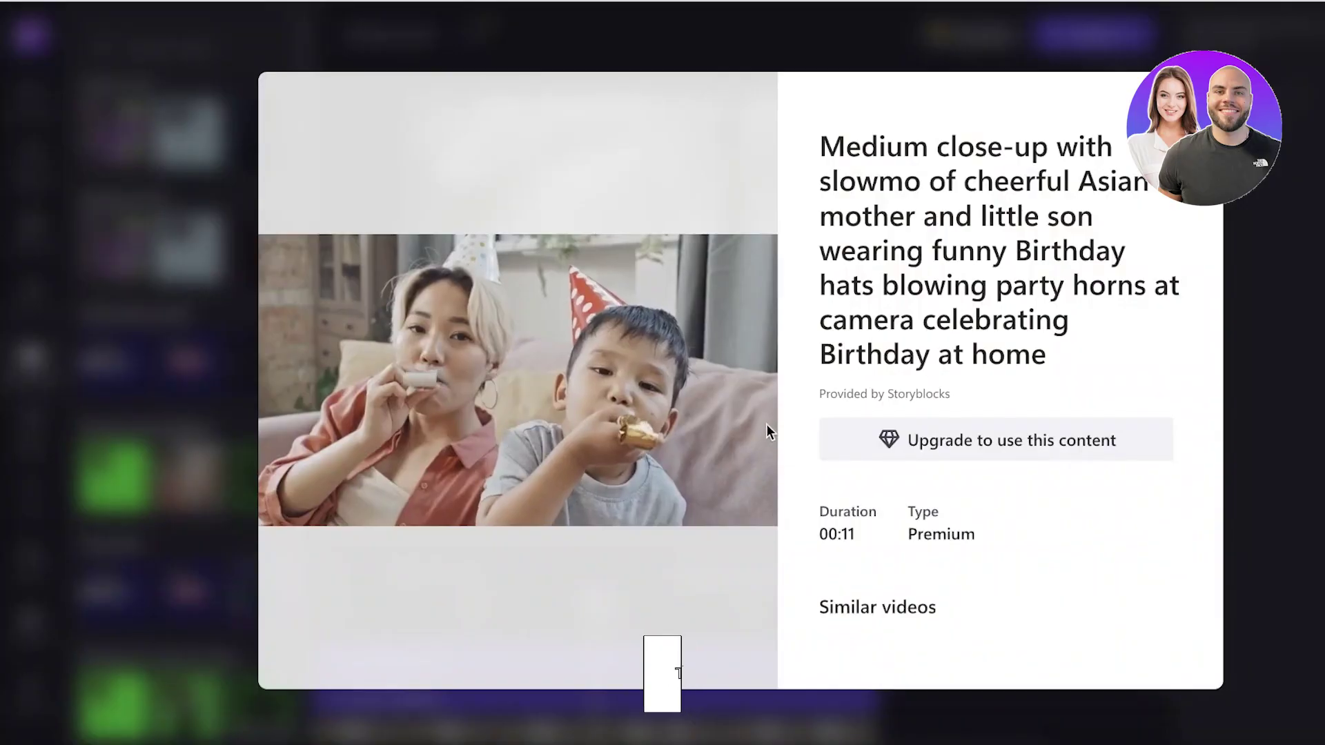
Add the streamer stock clip over the footage, shrunk to a quarter frame and ending at 0:12.
{"action": "left_click", "coordinate": [1317, 88]}
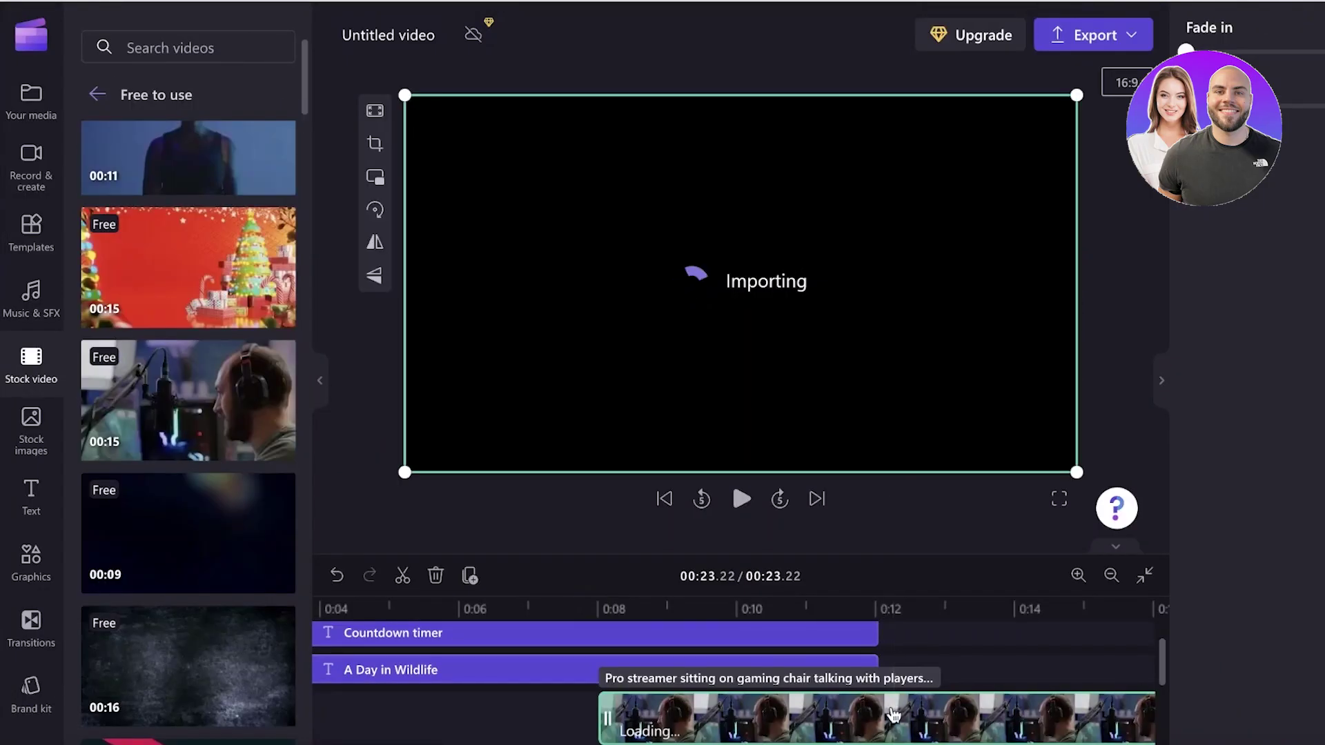
{"action": "left_click_drag", "start_coordinate": [894, 714], "coordinate": [910, 618]}
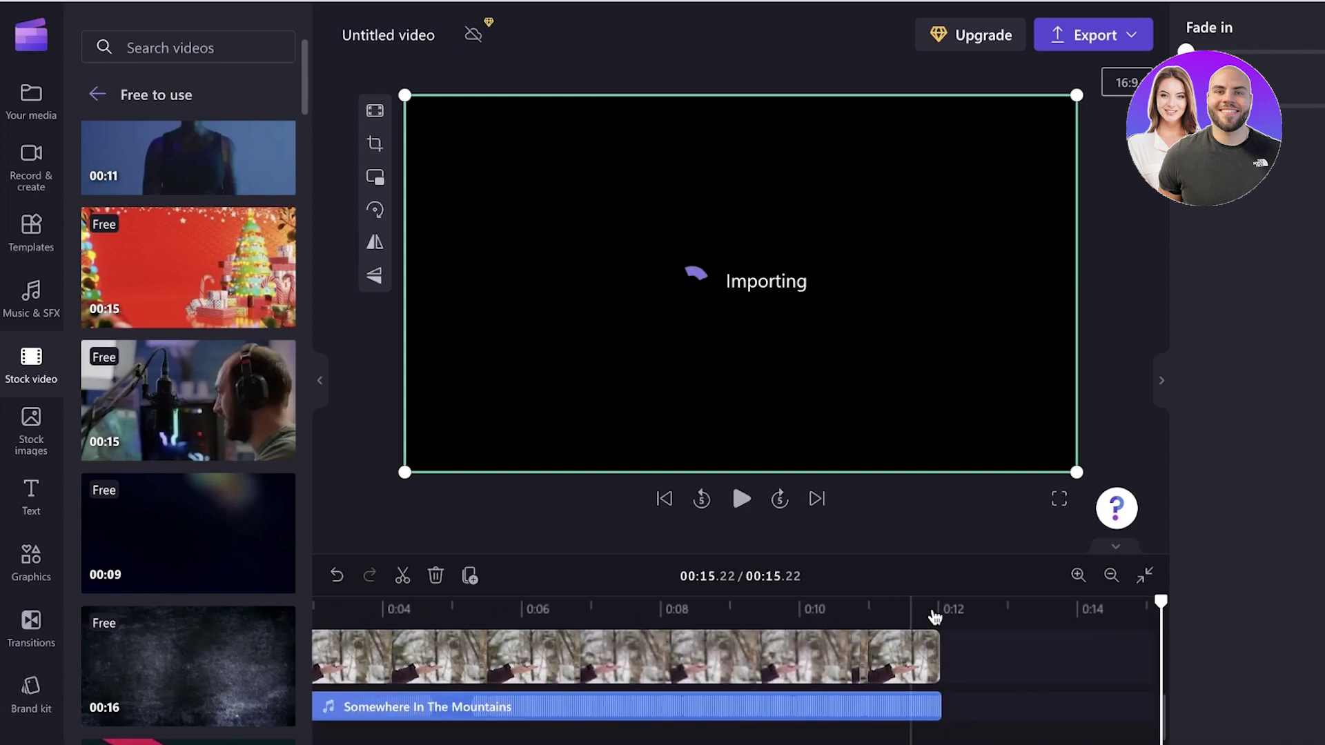
{"action": "left_click_drag", "start_coordinate": [1074, 469], "coordinate": [673, 298]}
{"action": "left_click_drag", "start_coordinate": [577, 171], "coordinate": [825, 303]}
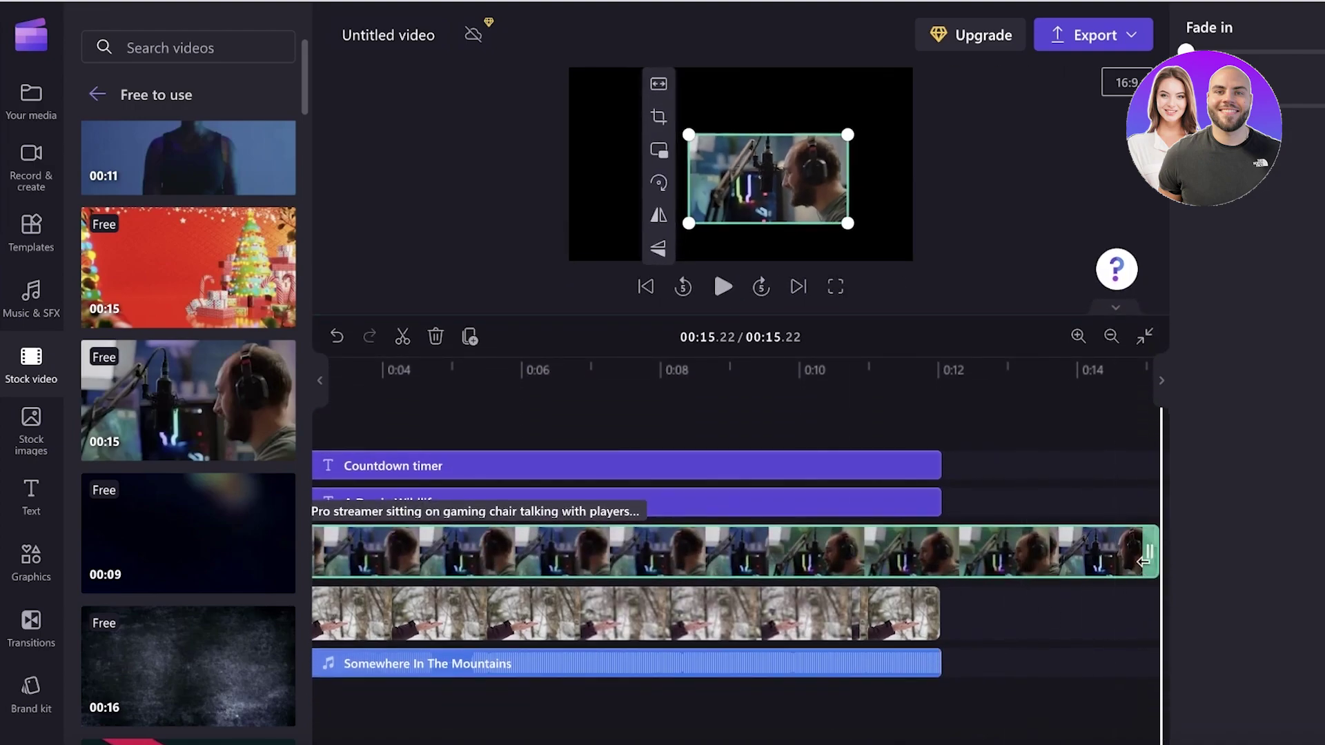
{"action": "left_click_drag", "start_coordinate": [1144, 561], "coordinate": [918, 552]}
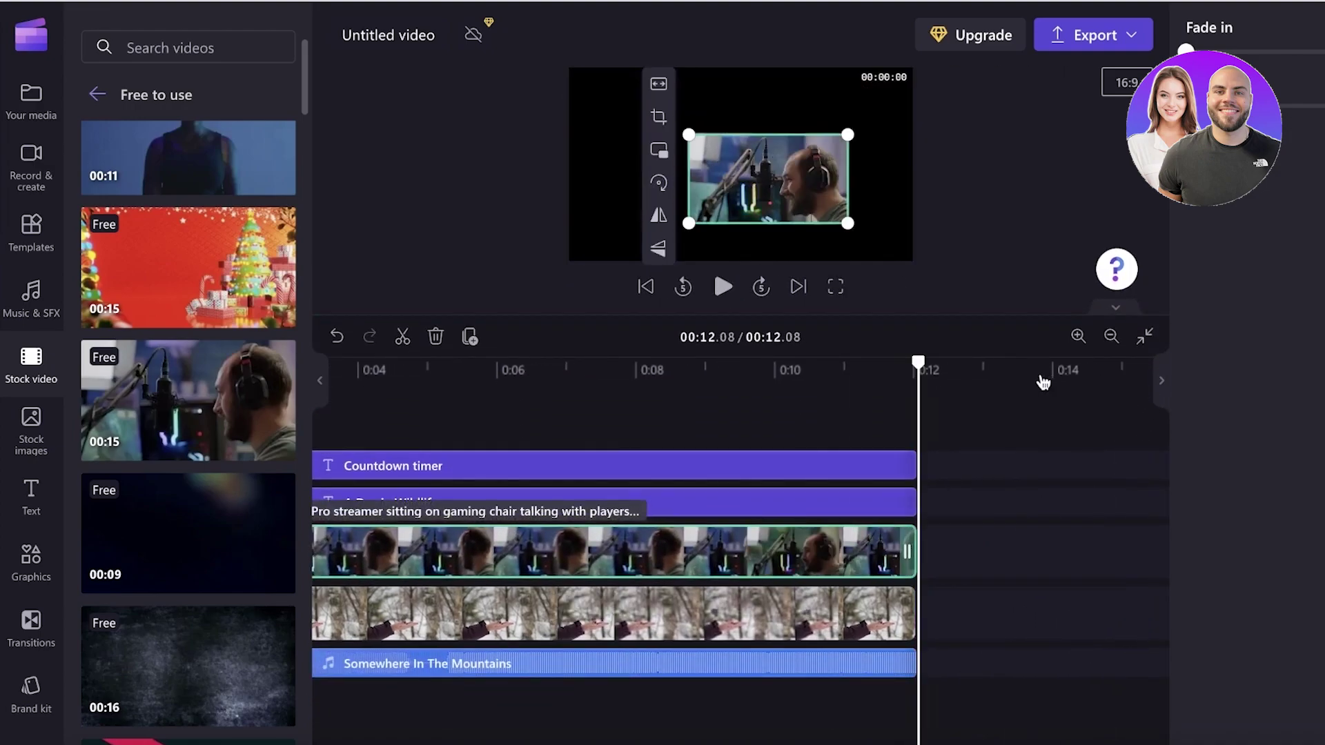
Play back the picture-in-picture result, then select the overlay clip in the preview.
{"action": "left_click_drag", "start_coordinate": [933, 364], "coordinate": [343, 364]}
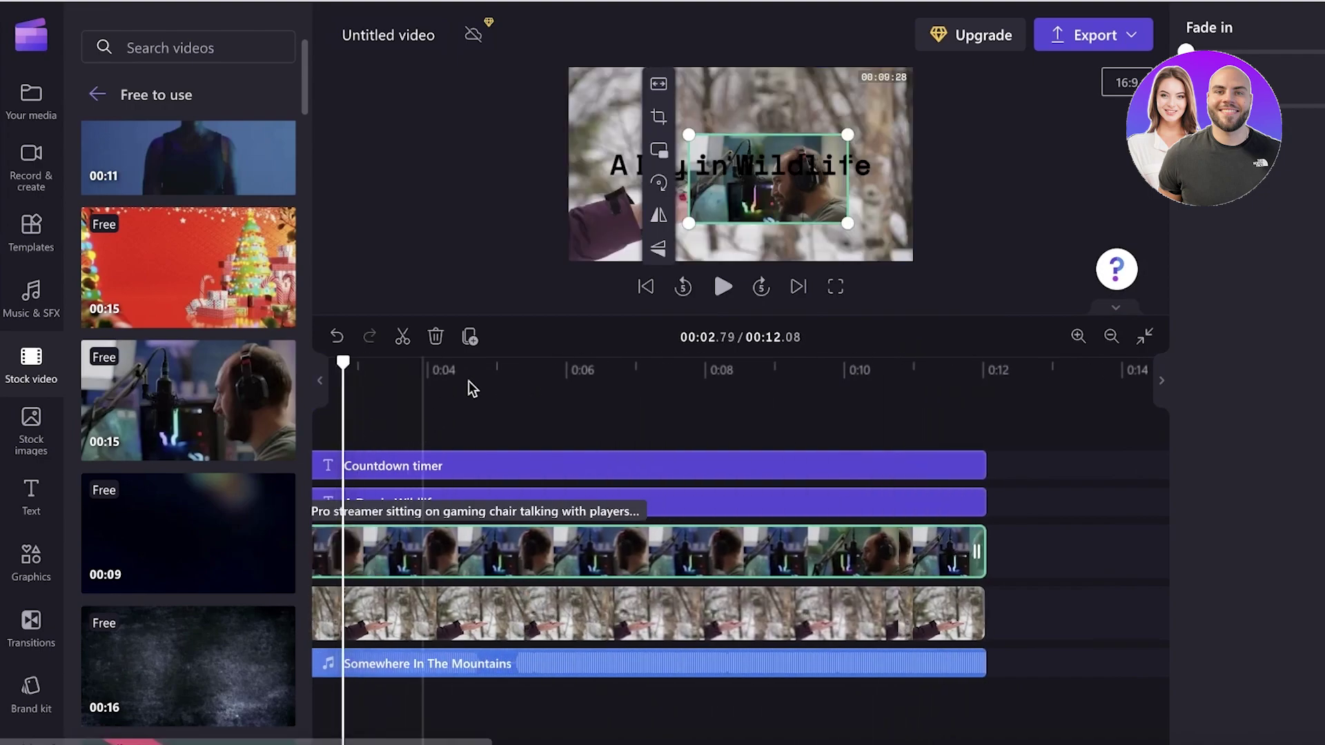
{"action": "left_click", "coordinate": [722, 287]}
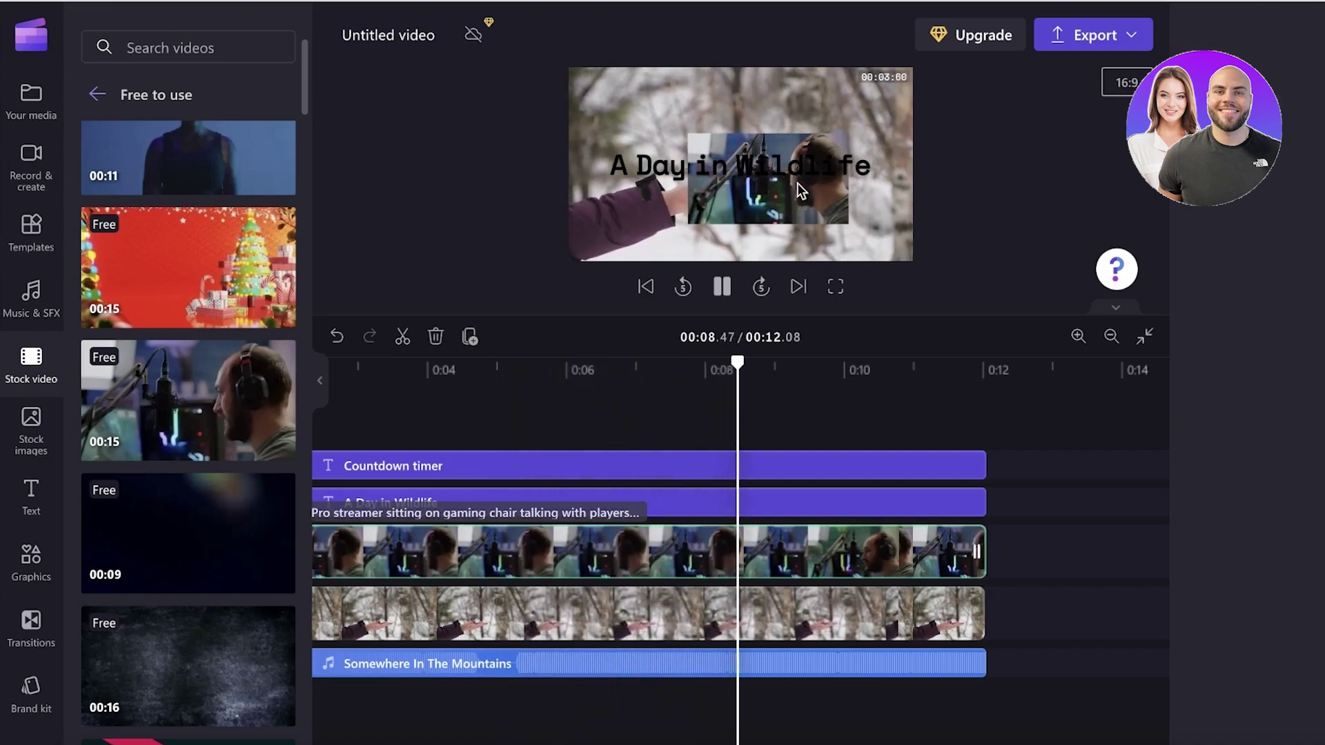
{"action": "left_click", "coordinate": [938, 547]}
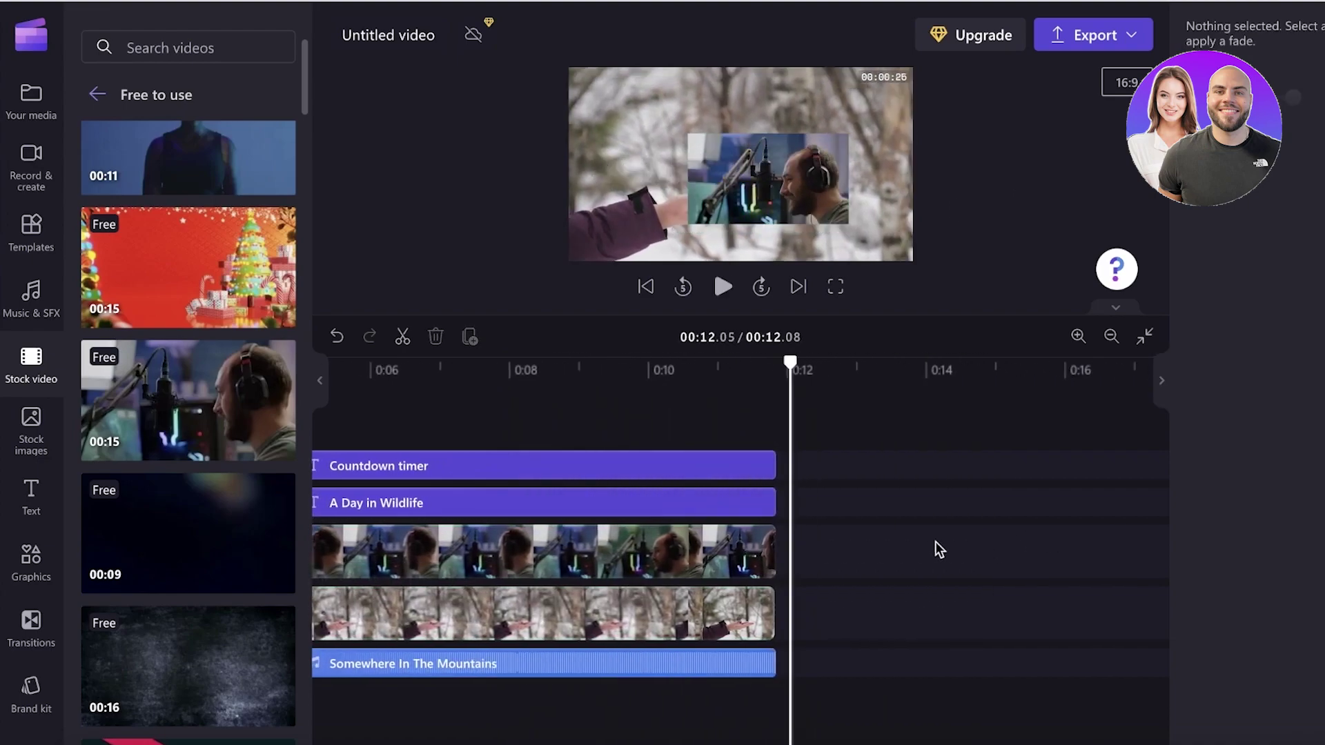
{"action": "left_click", "coordinate": [788, 210]}
{"action": "left_click", "coordinate": [800, 230]}
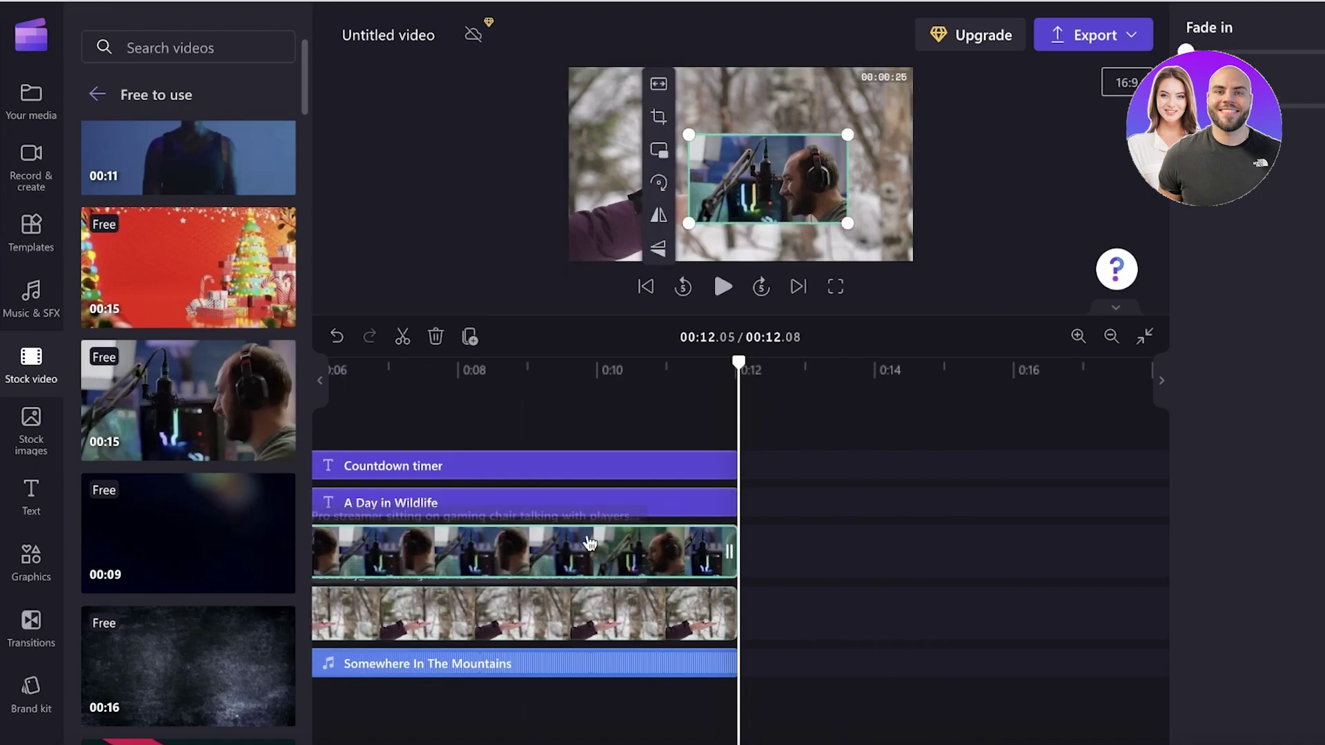
Shrink the headphones overlay clip and place it in the preview's lower-right corner.
{"action": "left_click_drag", "start_coordinate": [803, 219], "coordinate": [852, 234]}
{"action": "left_click_drag", "start_coordinate": [736, 252], "coordinate": [886, 220]}
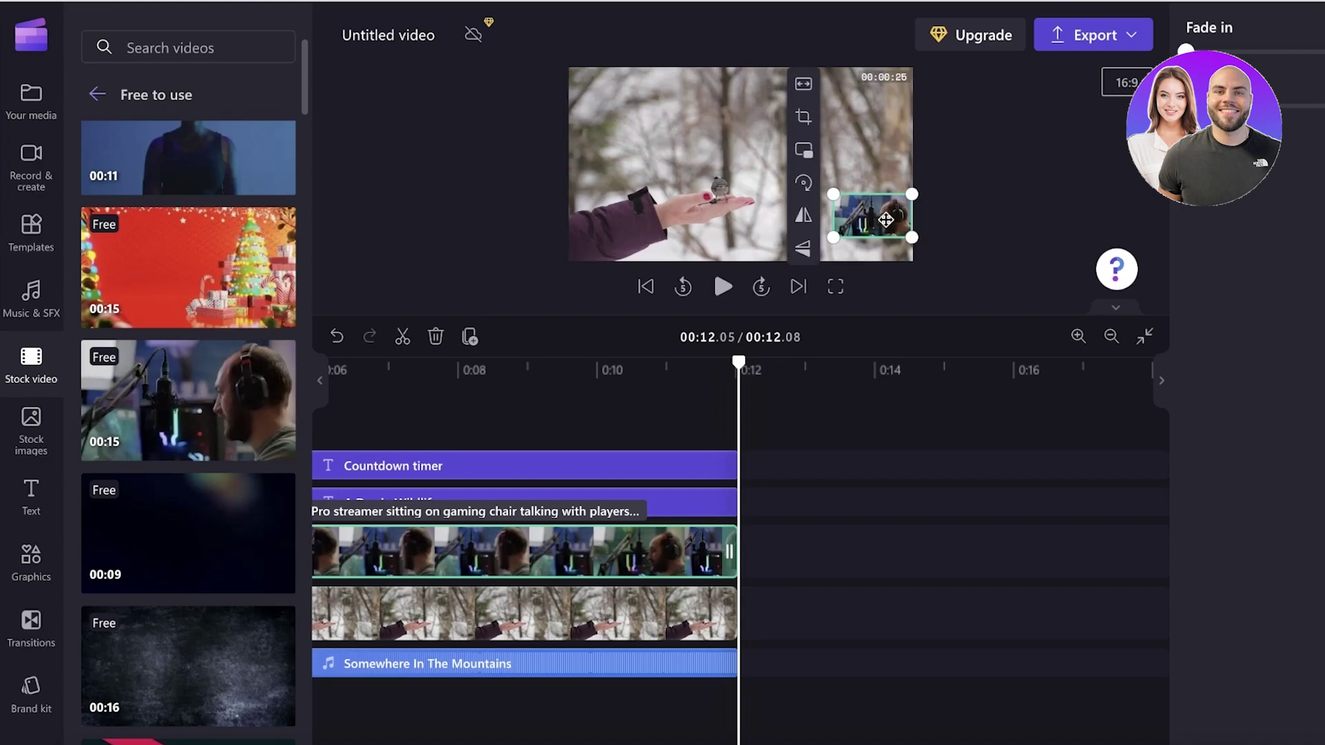
{"action": "left_click_drag", "start_coordinate": [885, 233], "coordinate": [853, 224]}
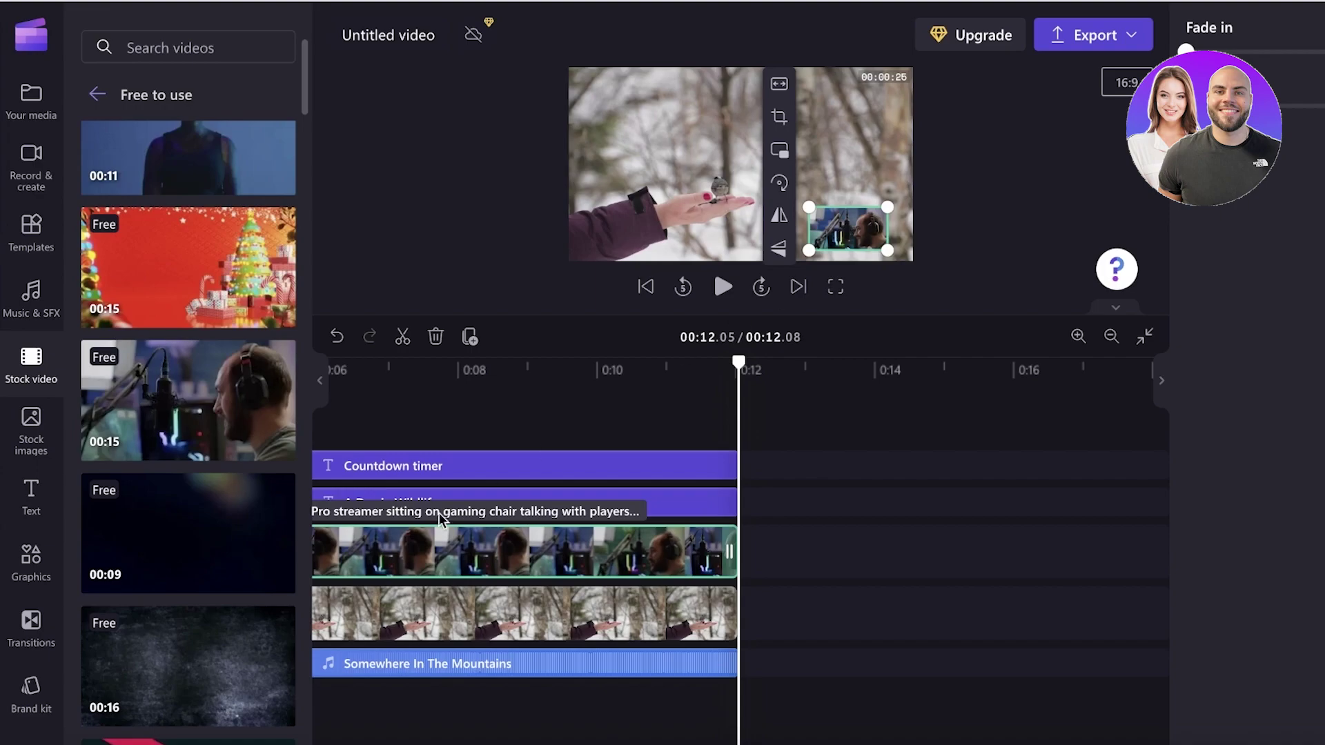
Browse the Transitions list and dismiss the tip about adding transitions.
{"action": "left_click", "coordinate": [31, 625]}
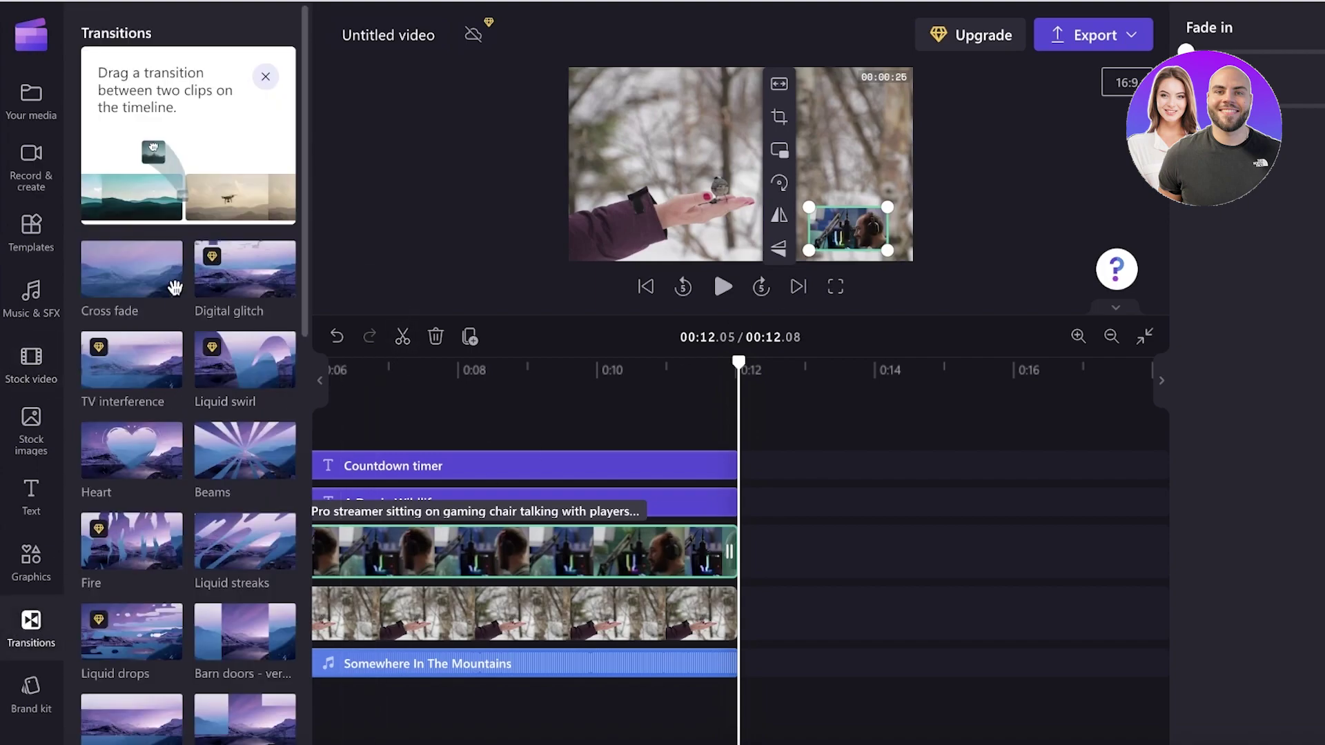
{"action": "scroll", "coordinate": [238, 502], "scroll_direction": "down", "scroll_amount": 7}
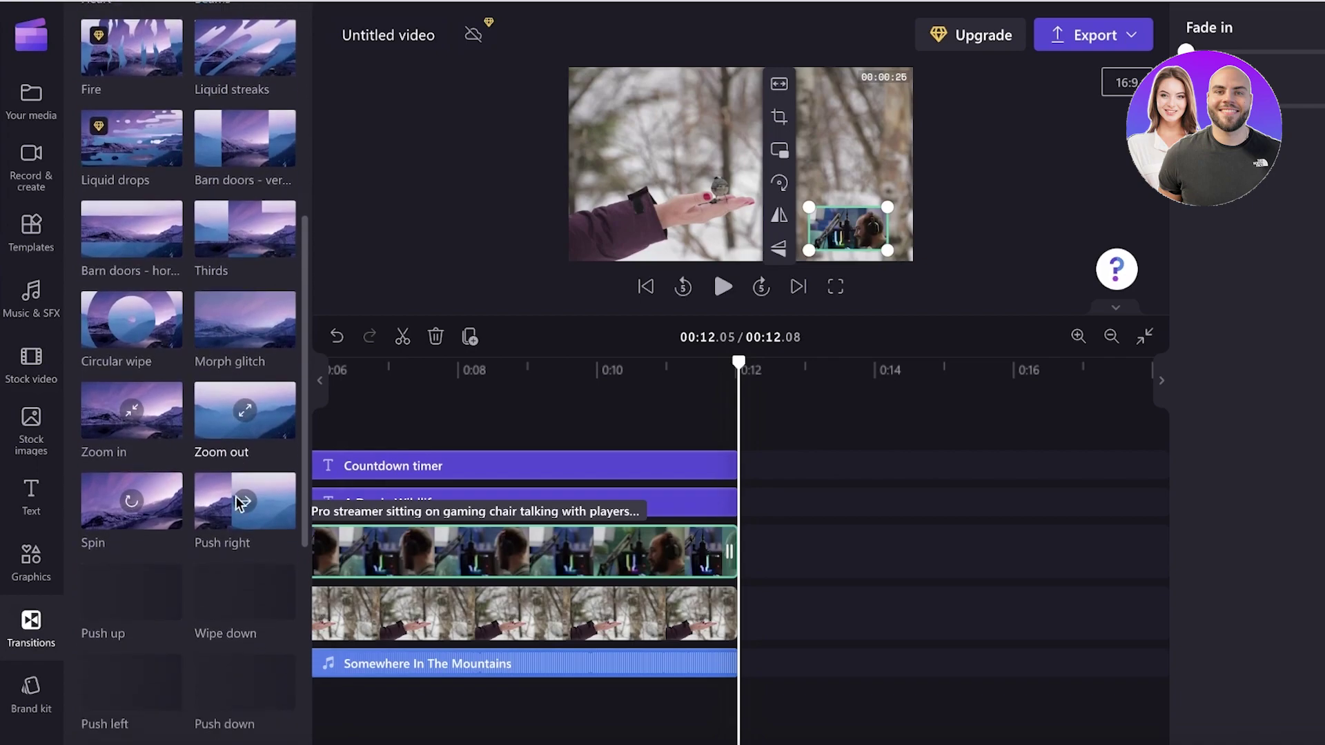
{"action": "scroll", "coordinate": [227, 493], "scroll_direction": "down", "scroll_amount": 5}
{"action": "scroll", "coordinate": [200, 476], "scroll_direction": "up", "scroll_amount": 12}
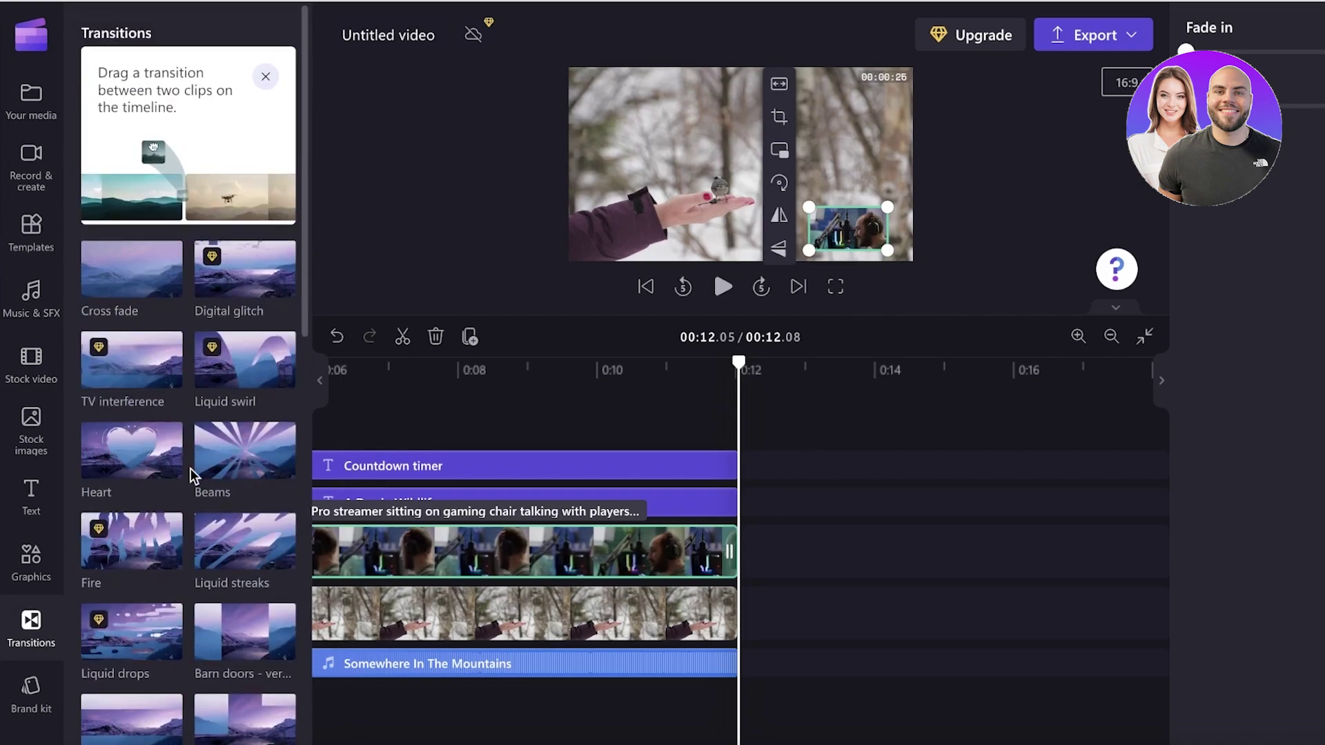
{"action": "left_click", "coordinate": [263, 83]}
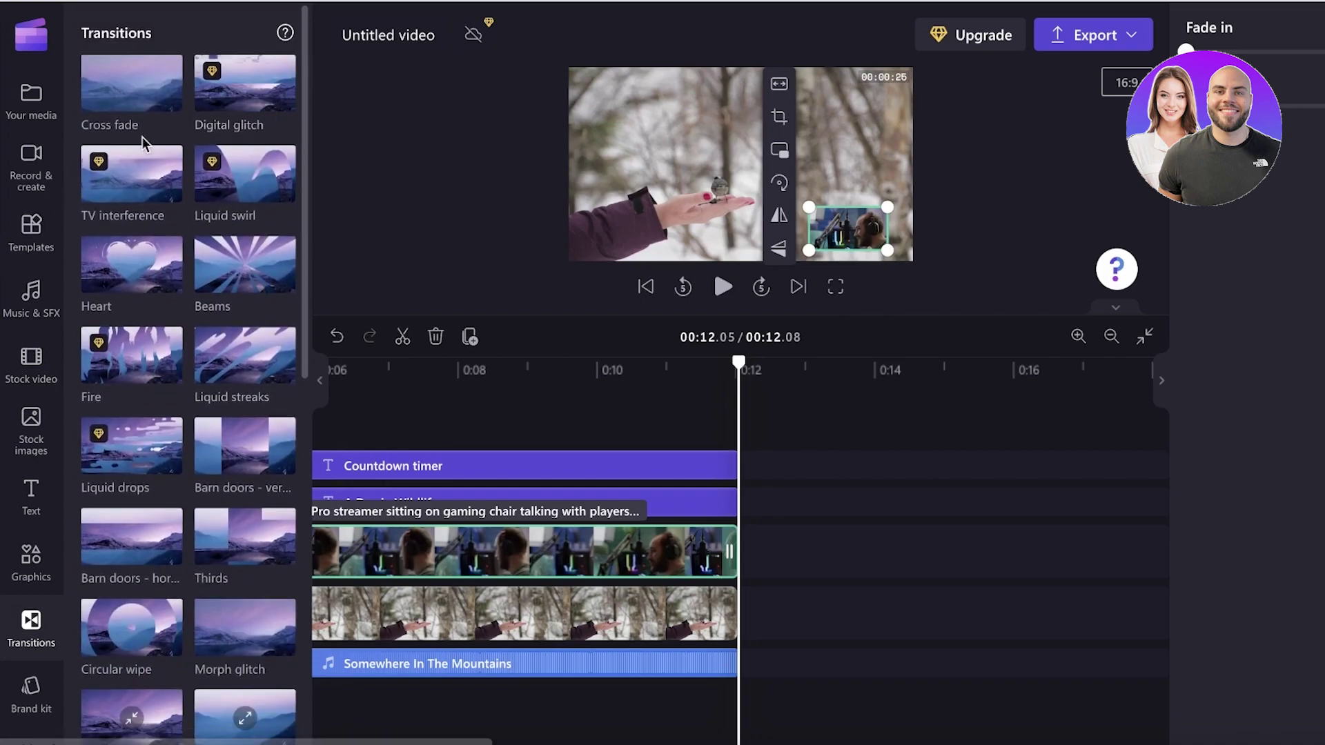
Show the SFX tab of the Music & SFX library.
{"action": "scroll", "coordinate": [192, 269], "scroll_direction": "down", "scroll_amount": 10}
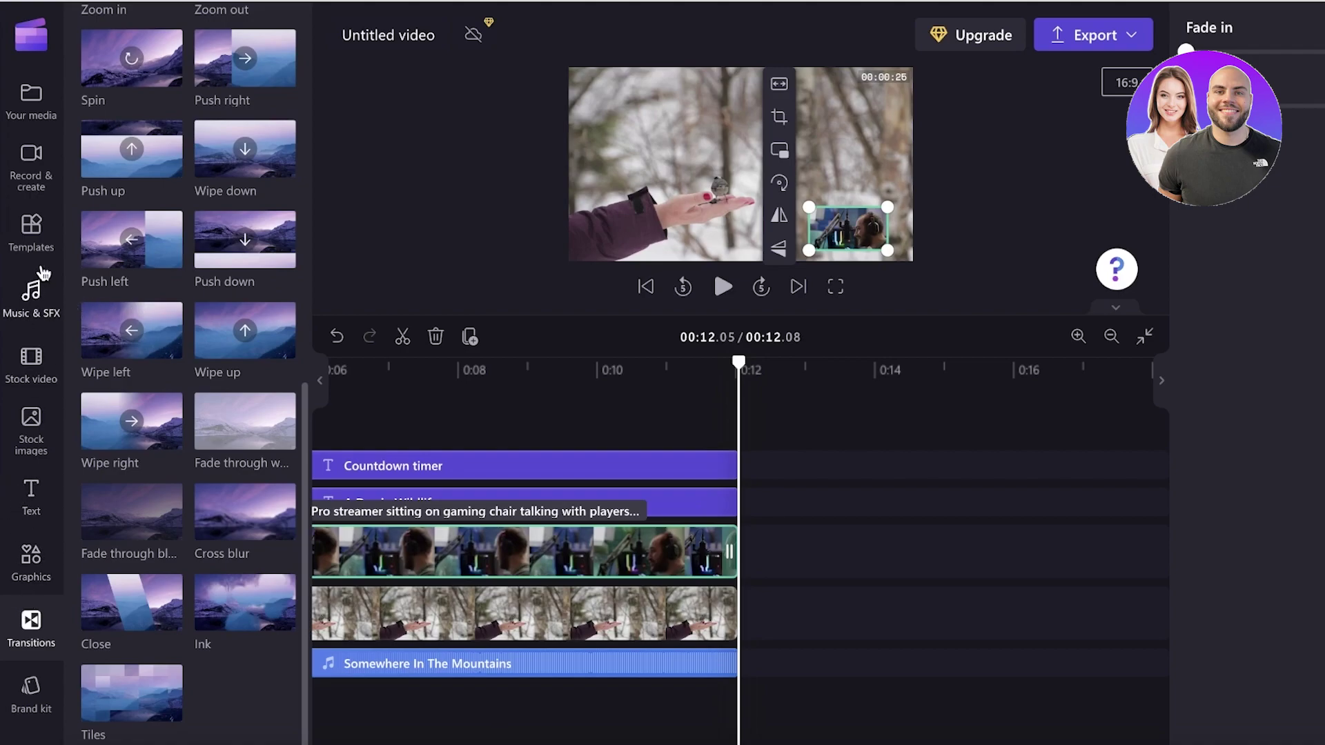
{"action": "left_click", "coordinate": [36, 295]}
{"action": "left_click", "coordinate": [185, 36]}
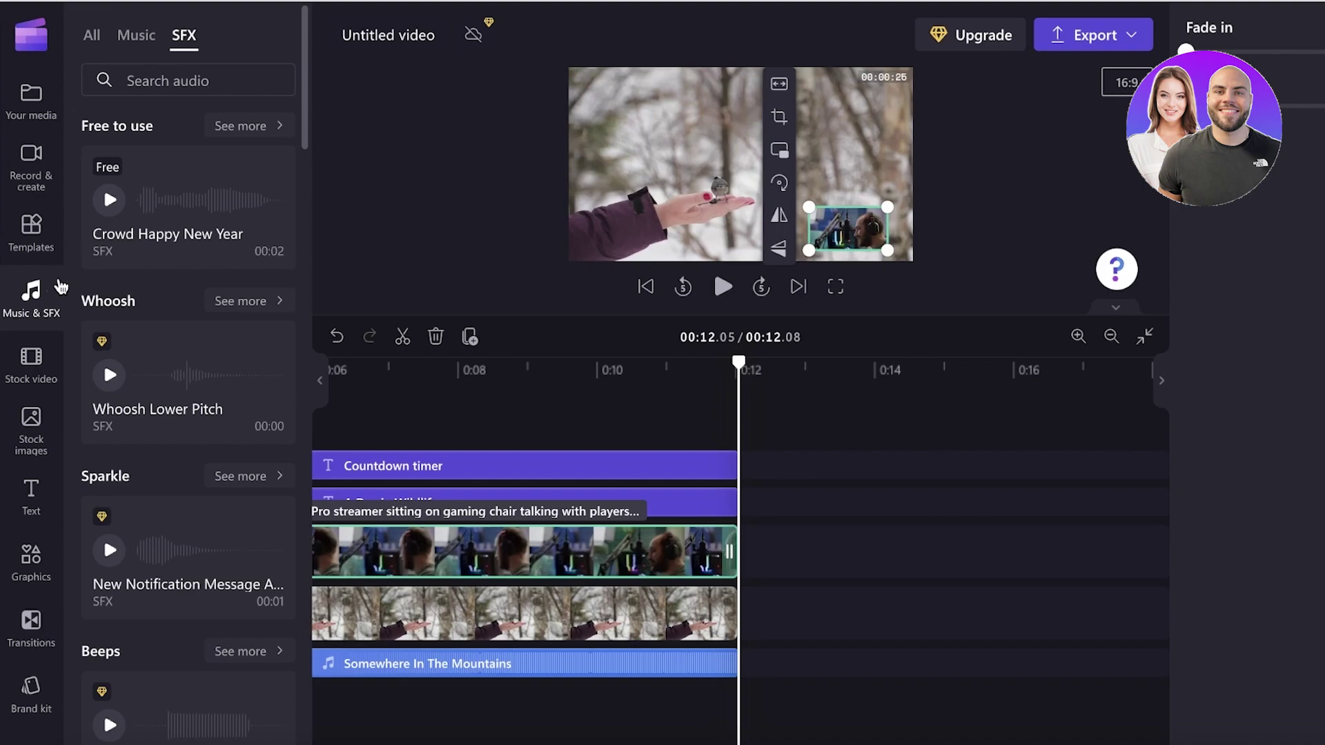
Open the Graphics library and check the Export quality options before closing them.
{"action": "scroll", "coordinate": [95, 542], "scroll_direction": "down", "scroll_amount": 4}
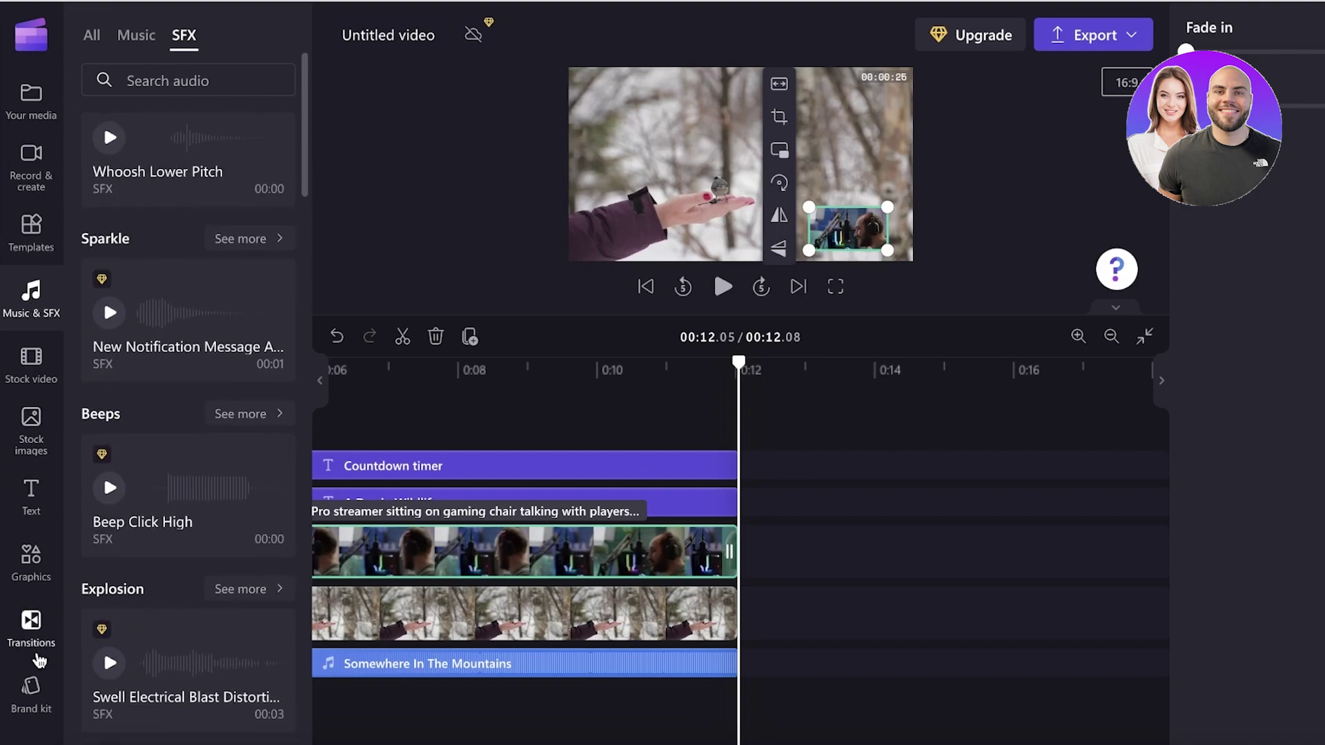
{"action": "left_click", "coordinate": [29, 570]}
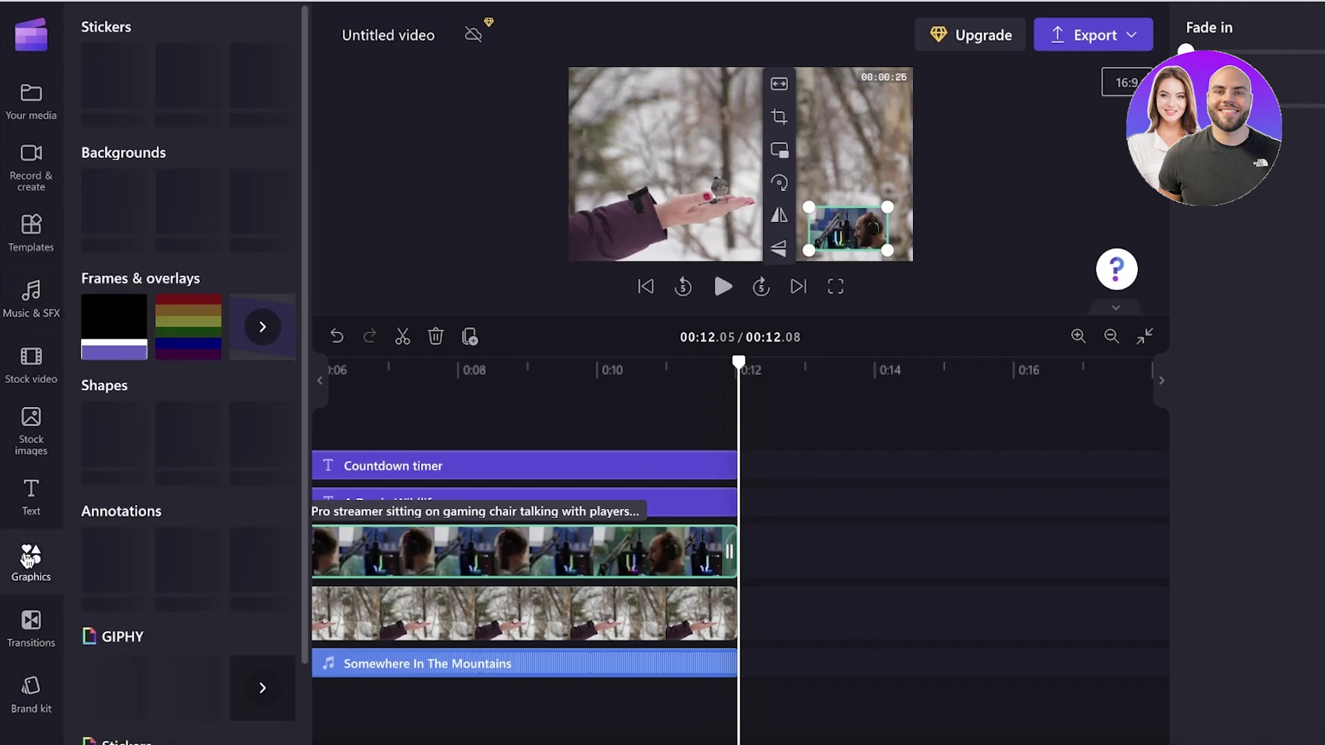
{"action": "scroll", "coordinate": [139, 414], "scroll_direction": "down", "scroll_amount": 1}
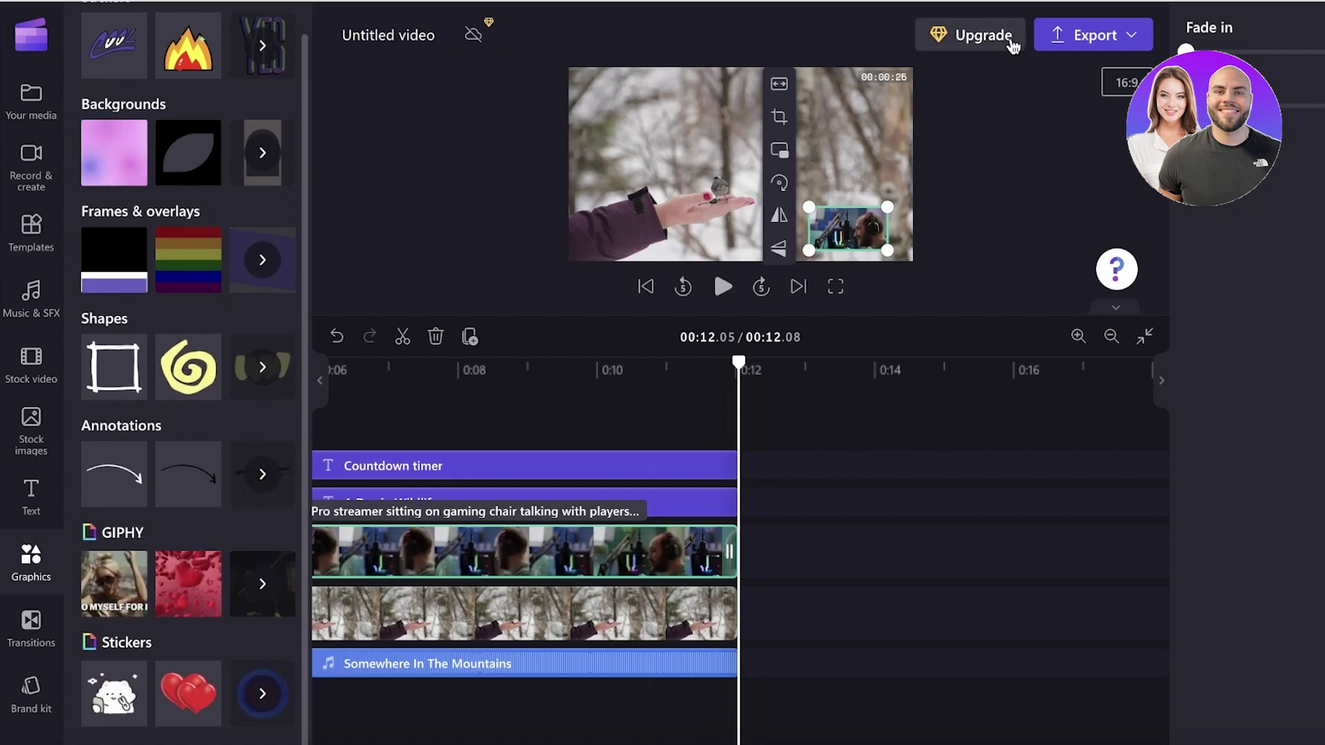
{"action": "left_click", "coordinate": [1060, 39]}
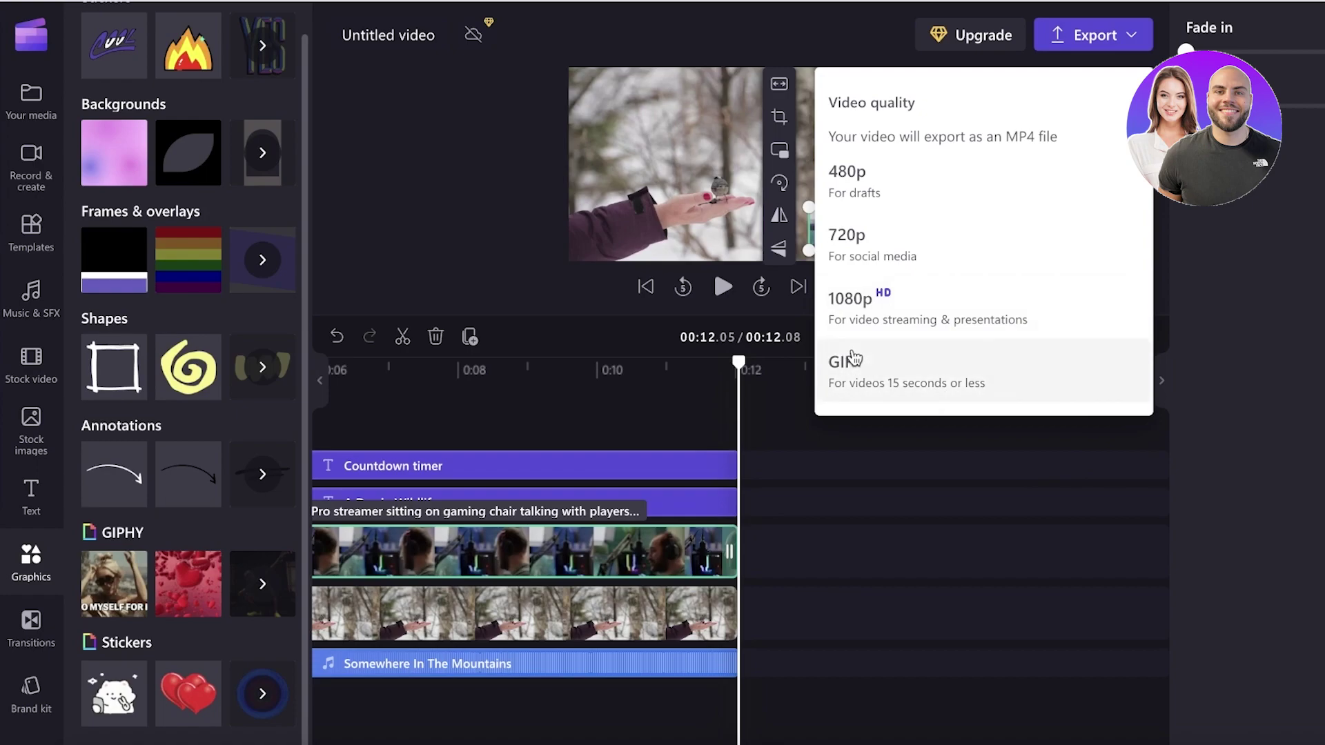
{"action": "left_click", "coordinate": [512, 149]}
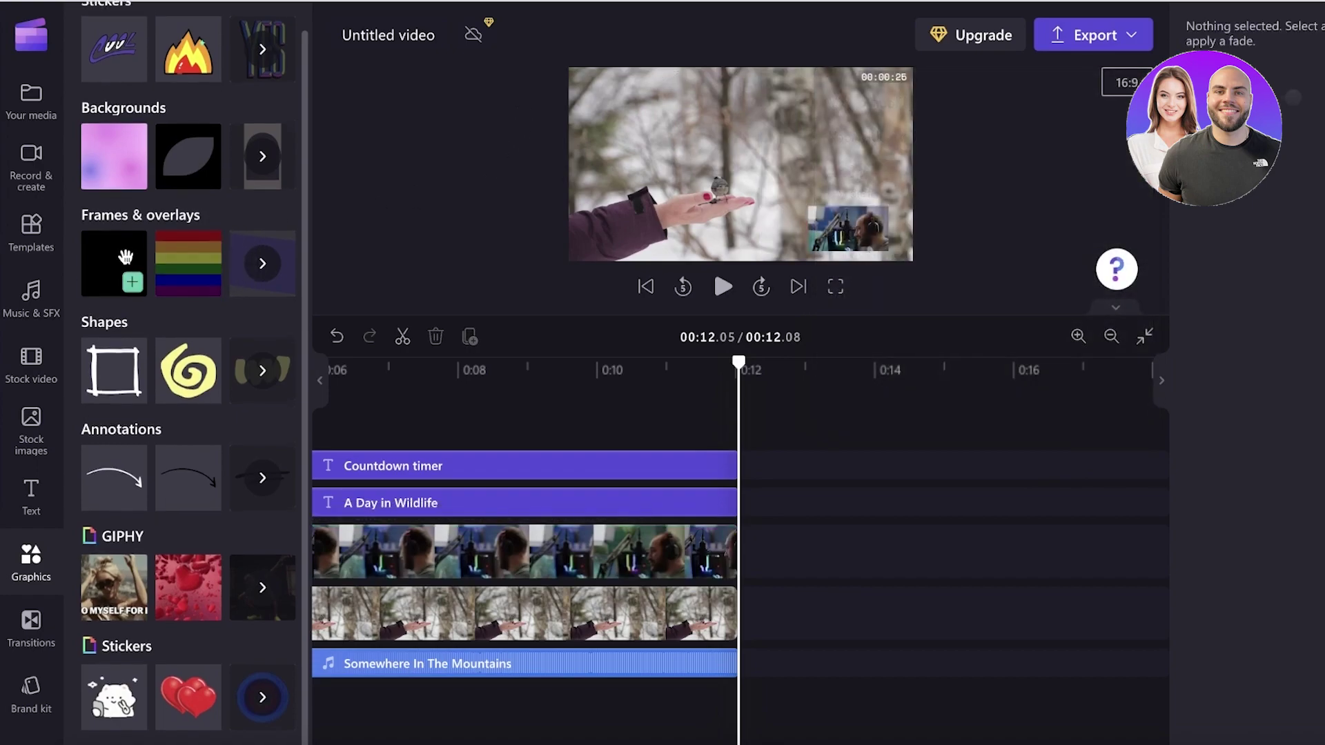
{"action": "scroll", "coordinate": [238, 262], "scroll_direction": "up", "scroll_amount": 1}
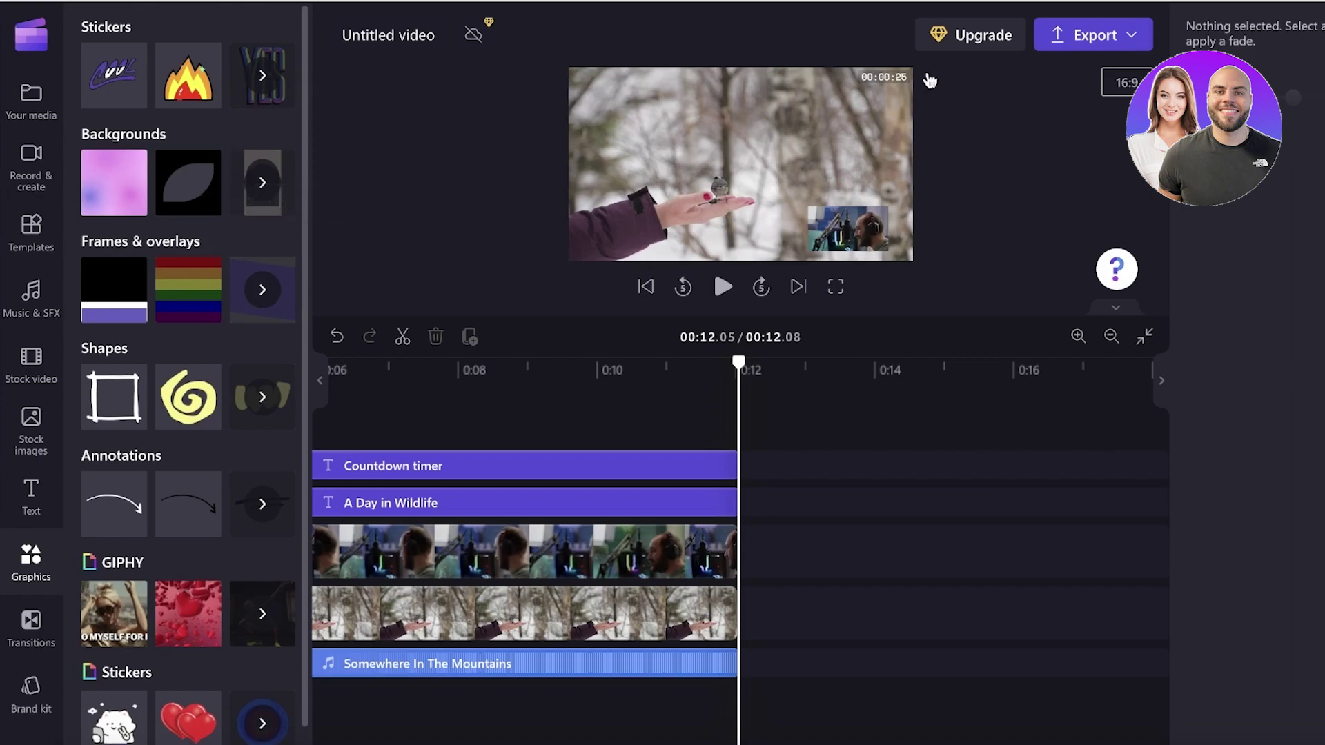
Start exporting the video, then decline the cookie notice on the pricing page.
{"action": "left_click", "coordinate": [1068, 31]}
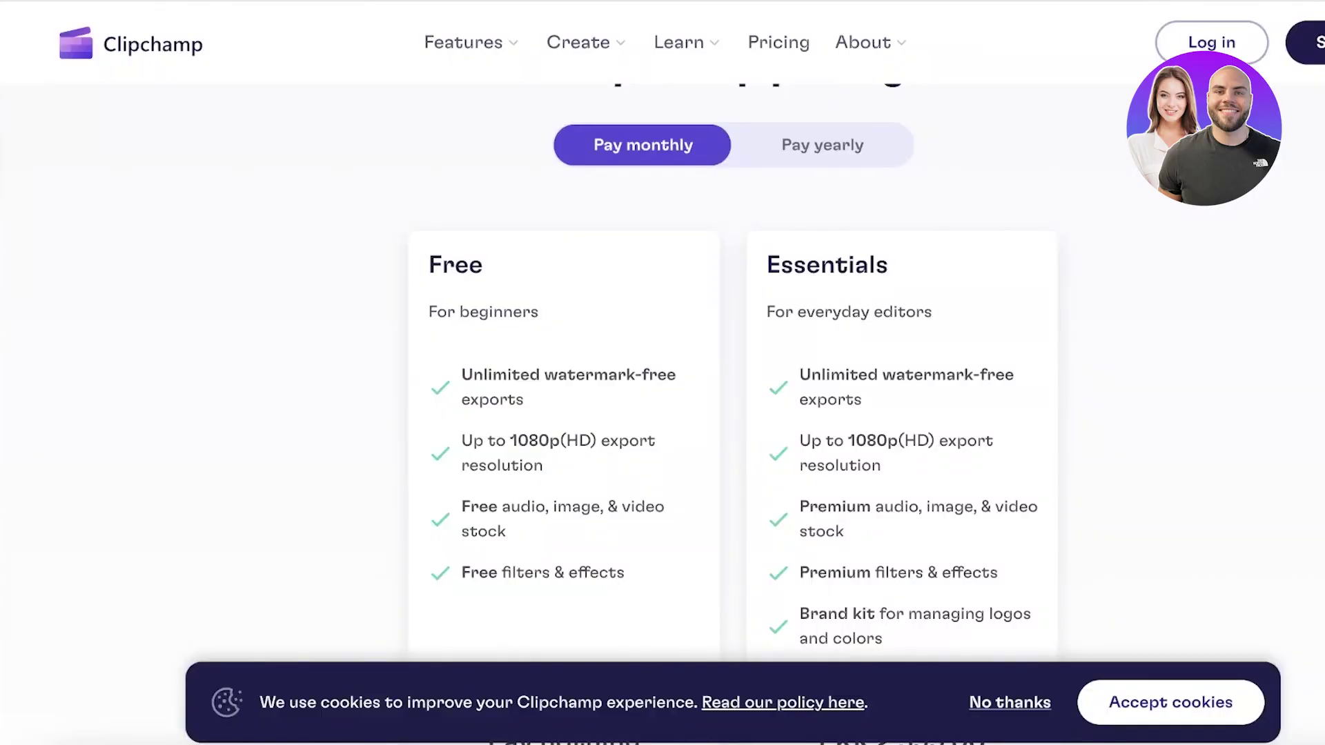
{"action": "scroll", "coordinate": [1085, 200], "scroll_direction": "down", "scroll_amount": 4}
{"action": "scroll", "coordinate": [1021, 300], "scroll_direction": "up", "scroll_amount": 3}
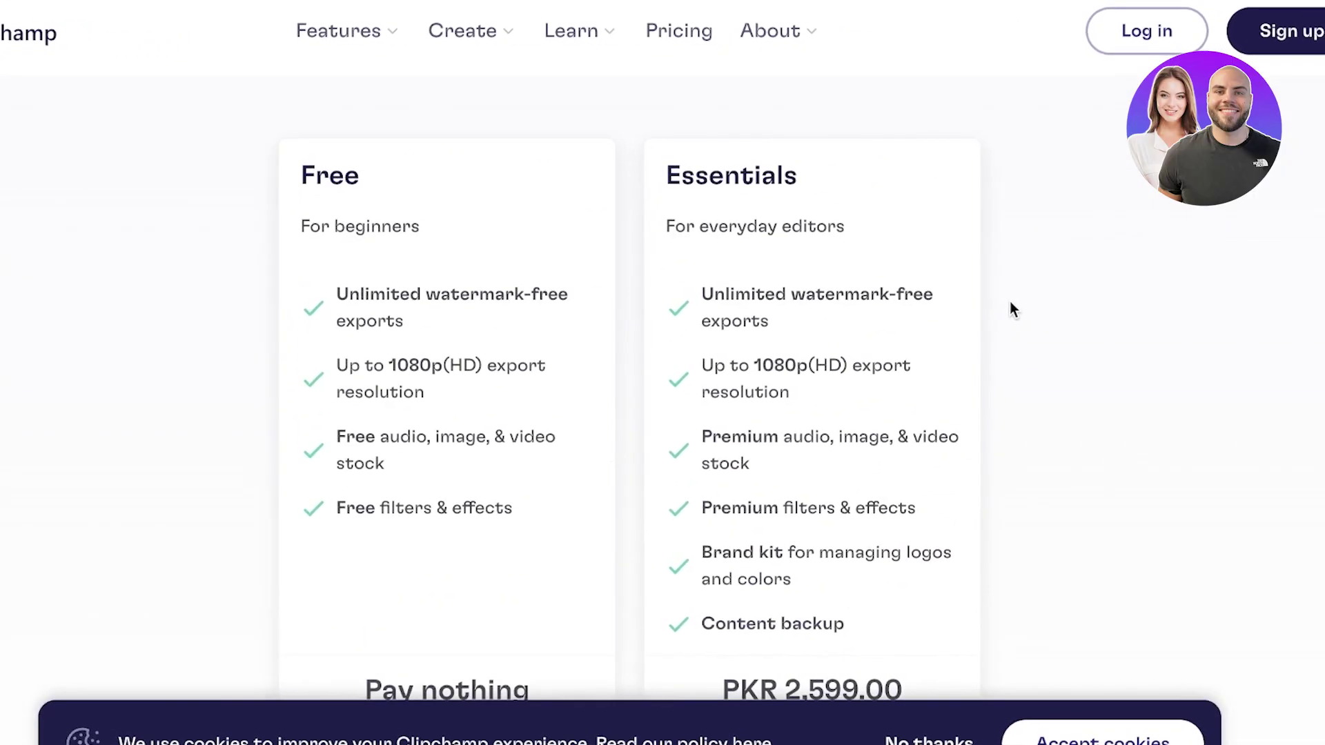
{"action": "left_click", "coordinate": [901, 736]}
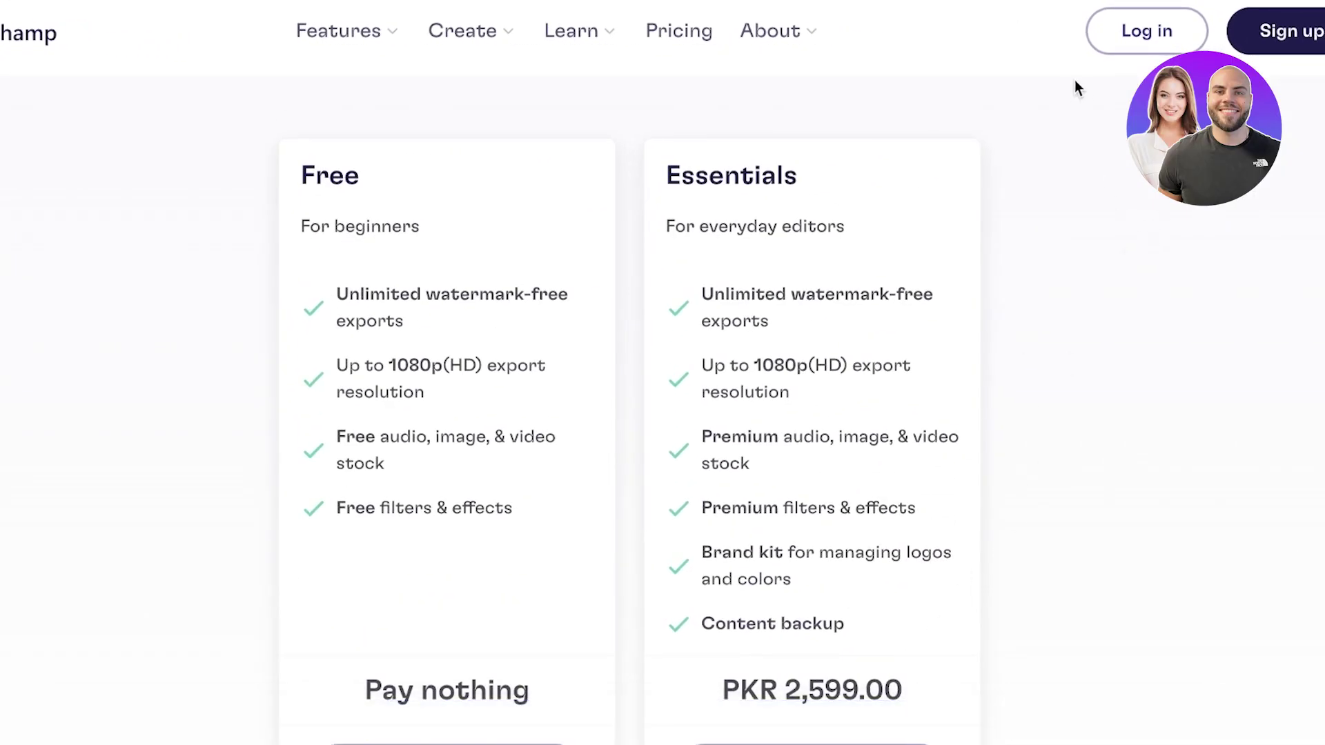
{"action": "scroll", "coordinate": [1082, 182], "scroll_direction": "down", "scroll_amount": 4}
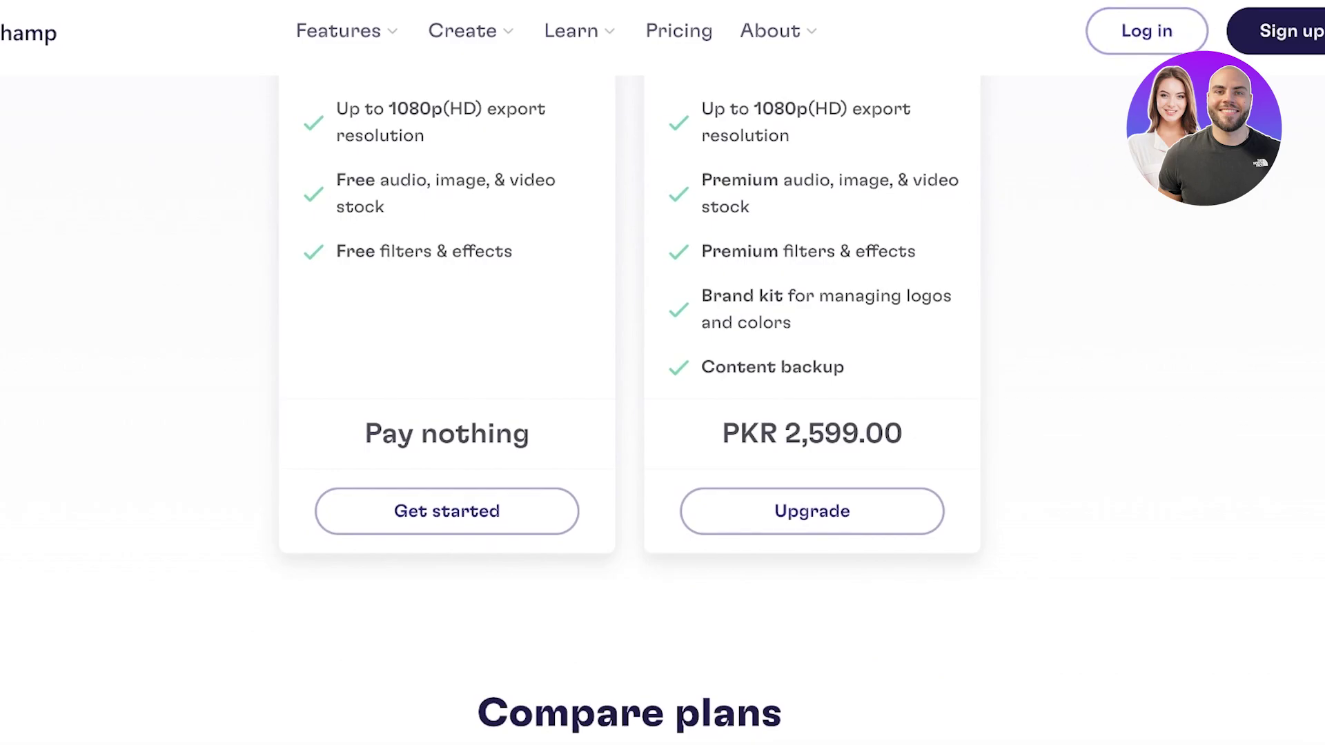
Connect the ZenMate VPN to the United States to show US-dollar plan prices.
{"action": "left_click", "coordinate": [1173, 1]}
{"action": "left_click", "coordinate": [1015, 296]}
{"action": "left_click", "coordinate": [1145, 326]}
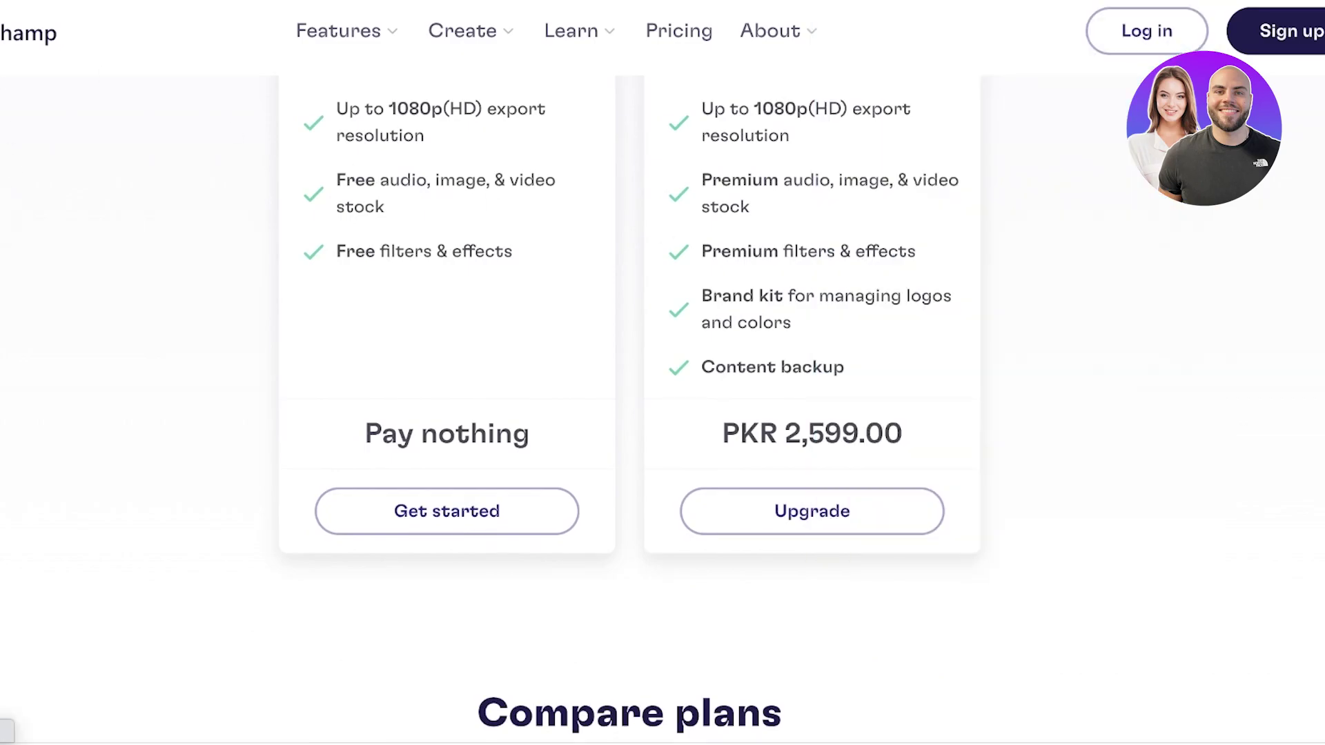
{"action": "scroll", "coordinate": [1145, 326], "scroll_direction": "up", "scroll_amount": 4}
{"action": "scroll", "coordinate": [1148, 325], "scroll_direction": "down", "scroll_amount": 4}
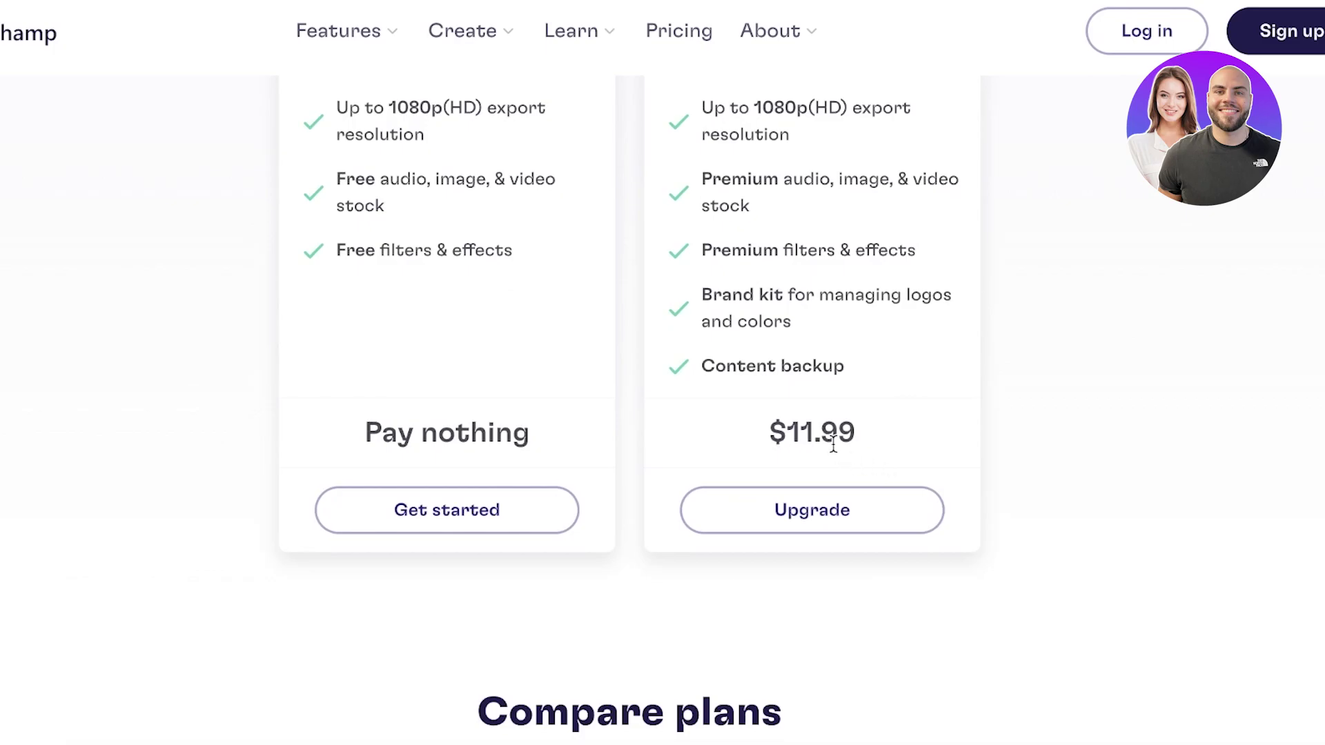
{"action": "scroll", "coordinate": [832, 441], "scroll_direction": "up", "scroll_amount": 5}
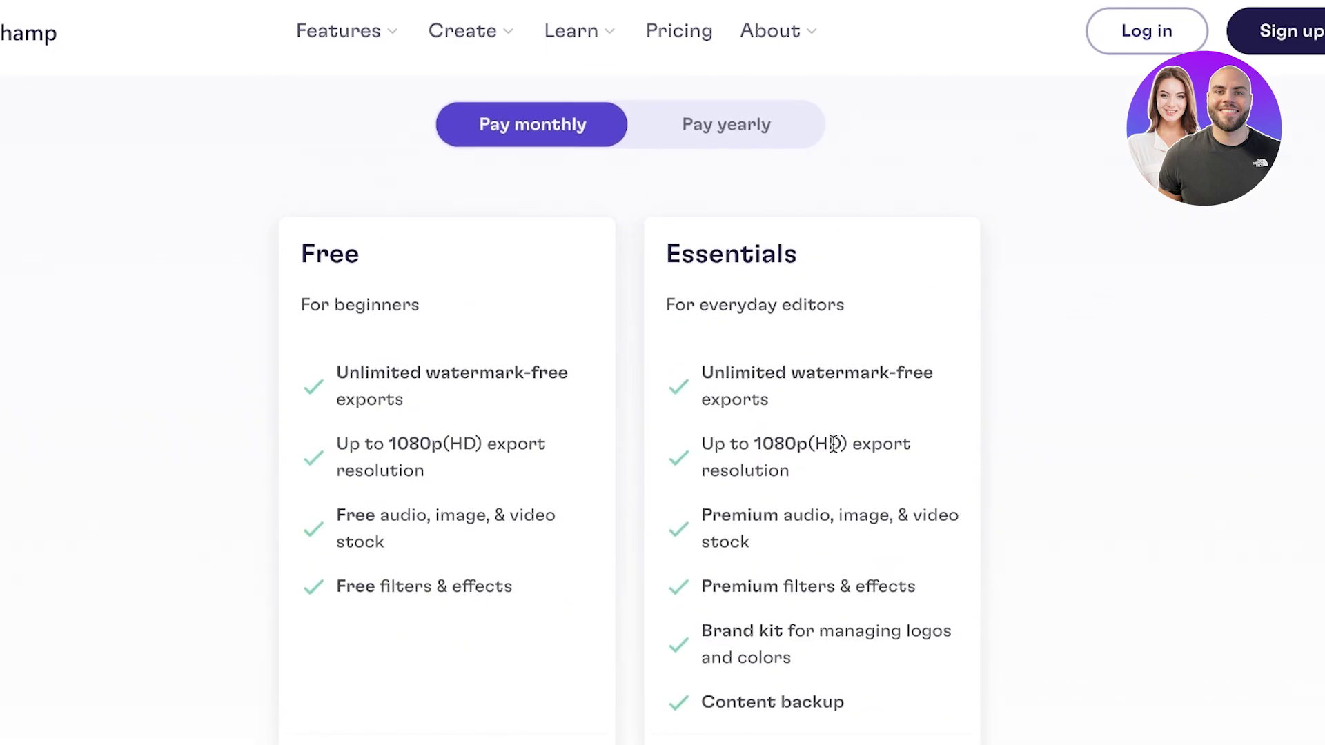